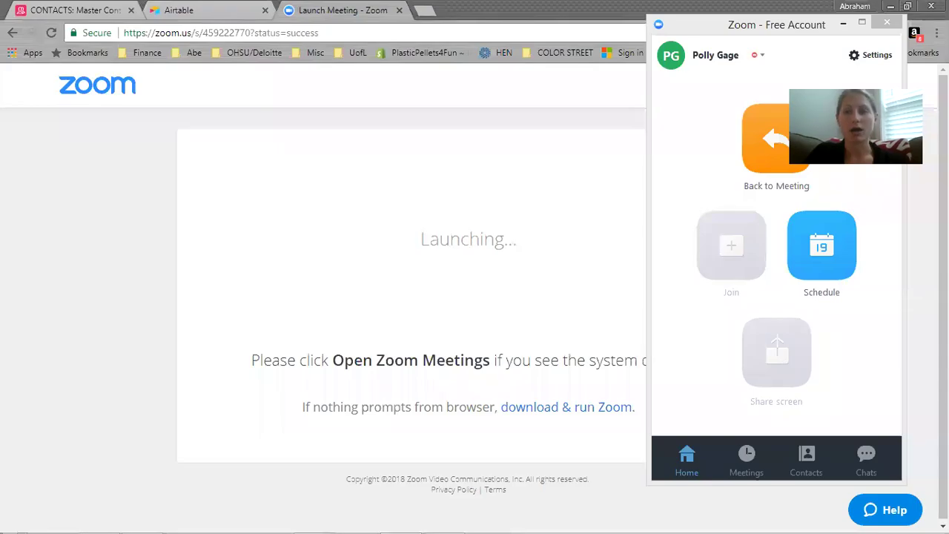
Bring the browser window in front of the Zoom launcher.
{"action": "left_click", "coordinate": [247, 82]}
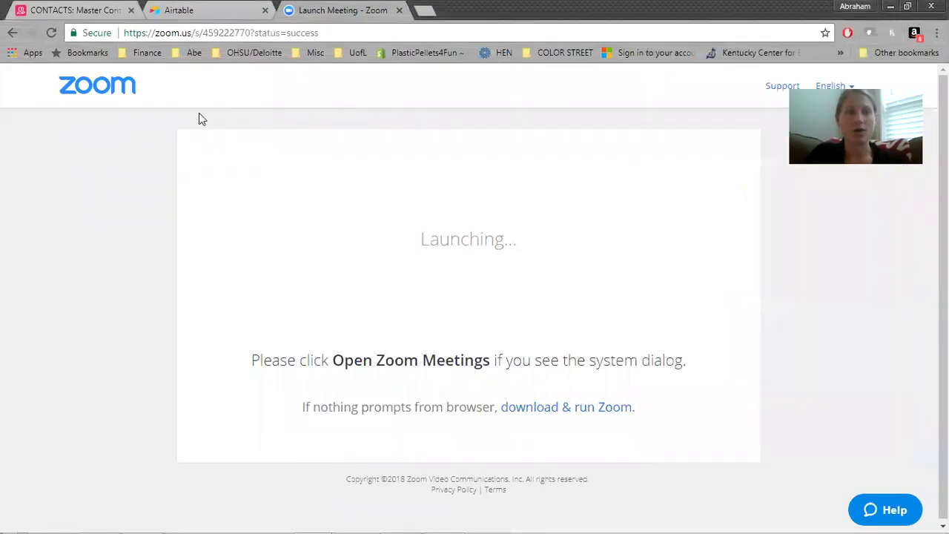
Switch to Airtable, confirm deleting the COntacts Sample base, and show the Add a base options.
{"action": "left_click", "coordinate": [194, 10]}
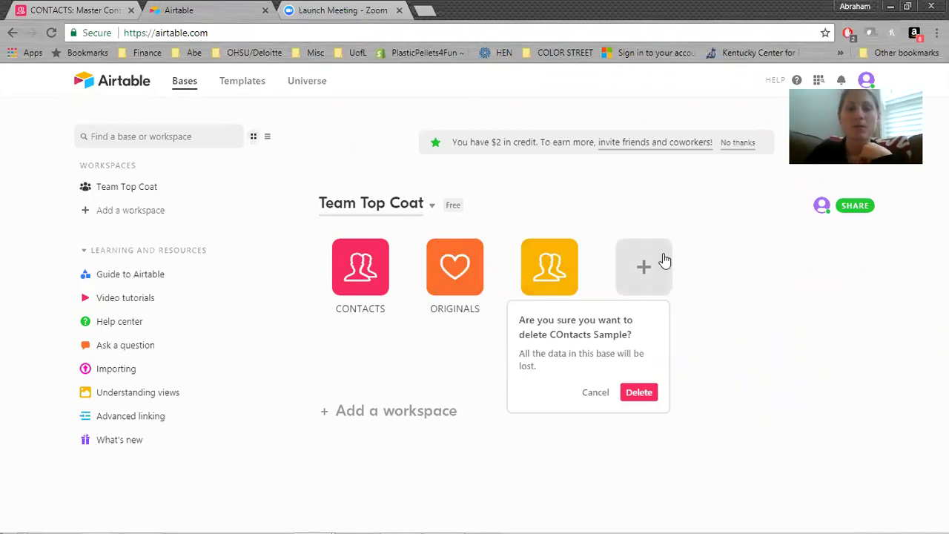
{"action": "left_click", "coordinate": [640, 393]}
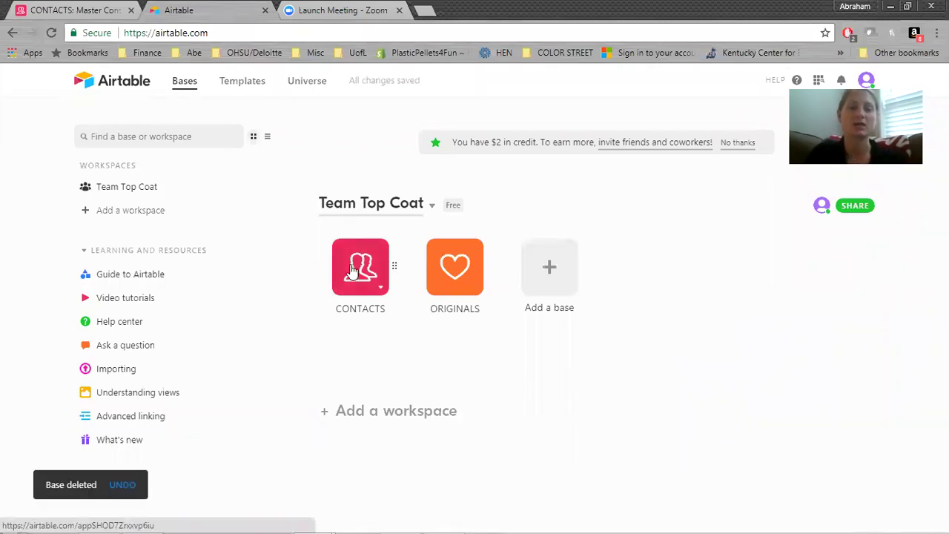
{"action": "left_click", "coordinate": [550, 267]}
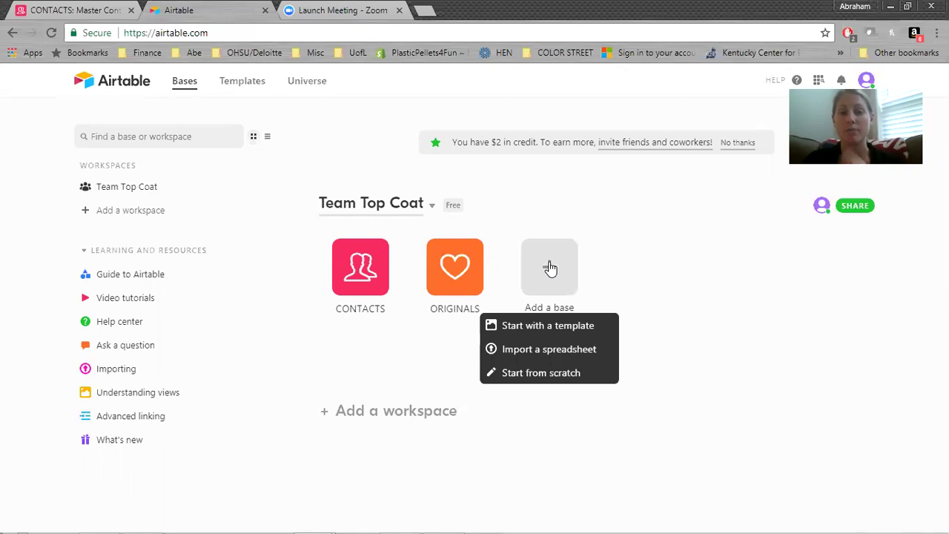
Choose Import a spreadsheet for the new base, then switch to the Excel workbook.
{"action": "left_click", "coordinate": [583, 358]}
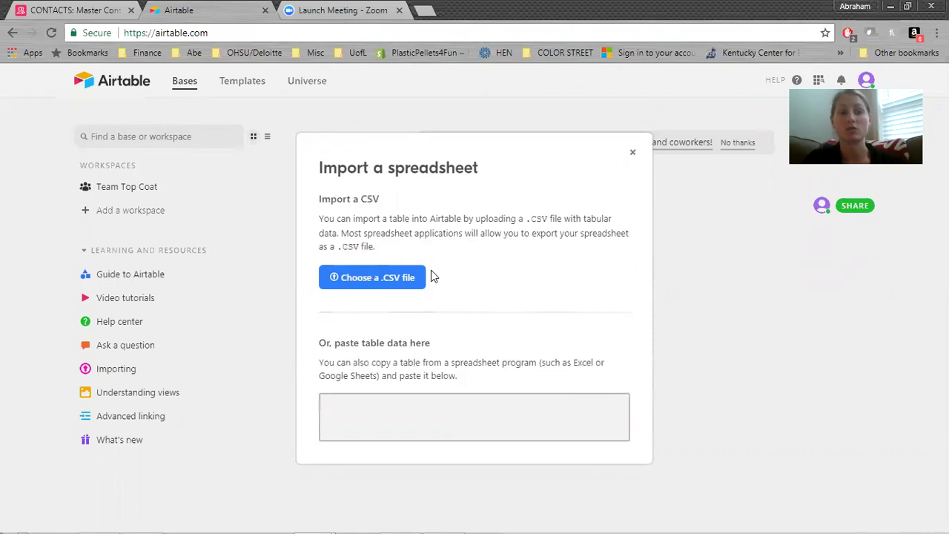
{"action": "key", "text": "alt+Tab"}
{"action": "key", "text": "alt+Tab"}
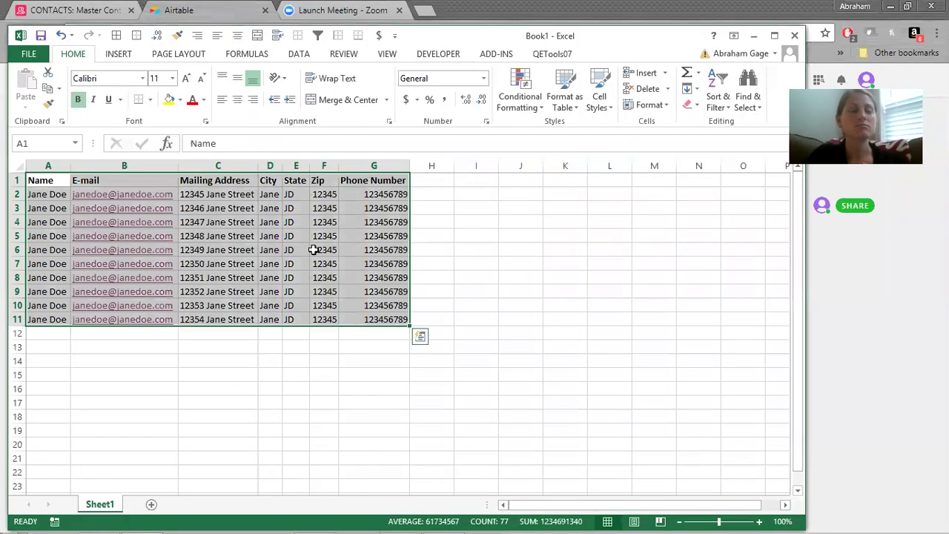
Copy the Excel contact table A1:G11 and return to Airtable's import window.
{"action": "left_click", "coordinate": [40, 181]}
{"action": "left_click_drag", "start_coordinate": [41, 181], "coordinate": [377, 319]}
{"action": "key", "text": "ctrl+c"}
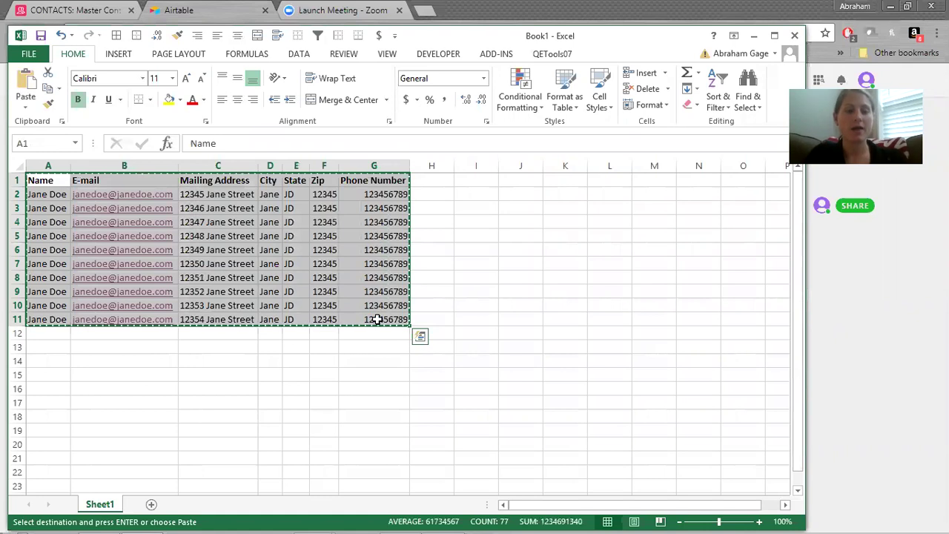
{"action": "key", "text": "alt+Tab"}
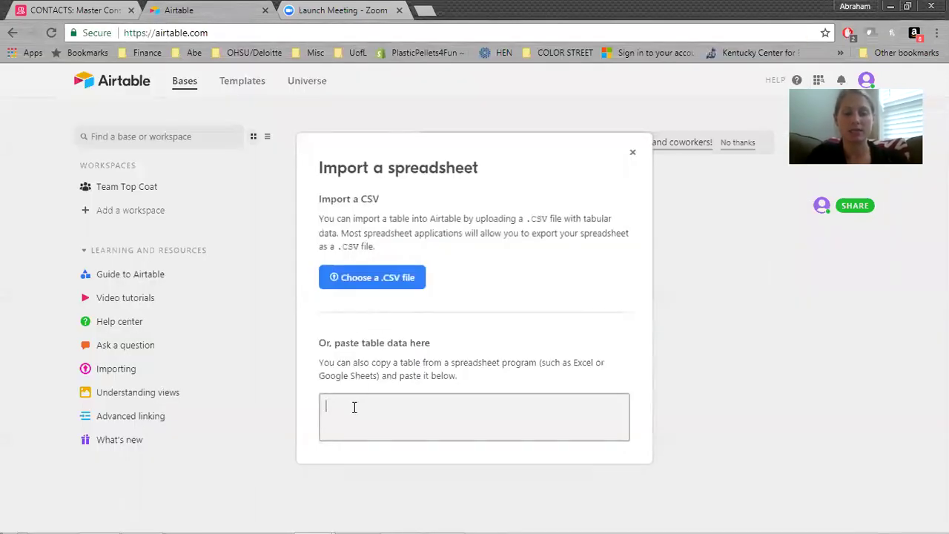
Paste the copied contact table and import it as a new base.
{"action": "key", "text": "ctrl+v"}
{"action": "scroll", "coordinate": [365, 370], "scroll_direction": "down", "scroll_amount": 1}
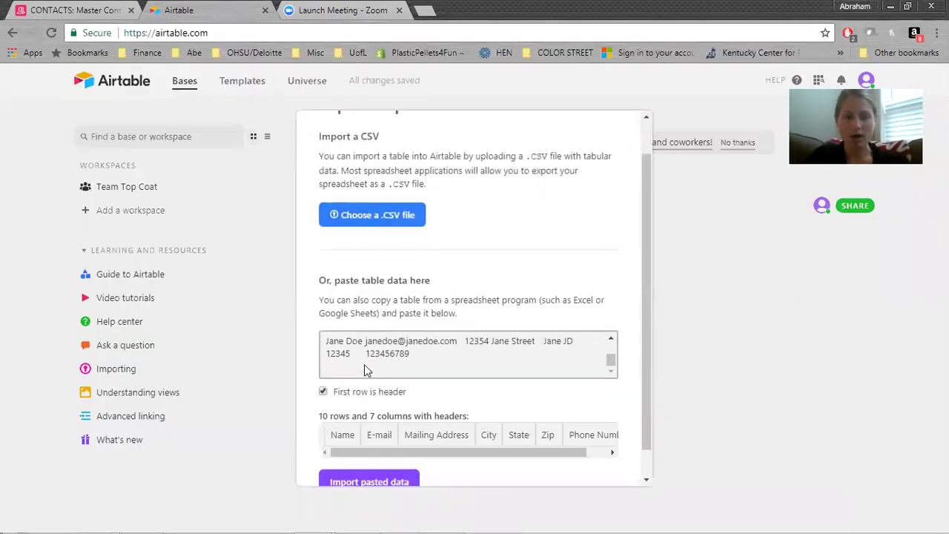
{"action": "left_click", "coordinate": [399, 456]}
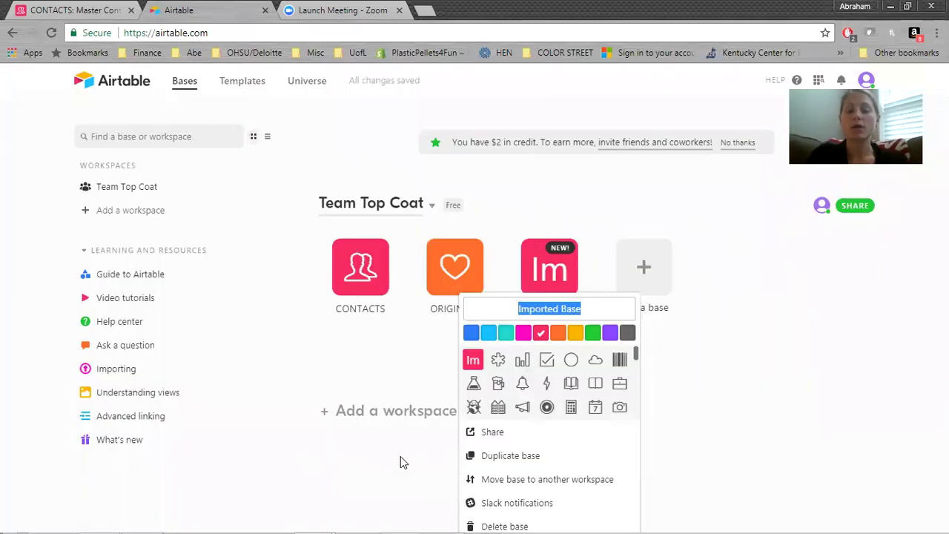
Name the new base Contacts, with a teal colour and the people icon.
{"action": "type", "text": "Contacts"}
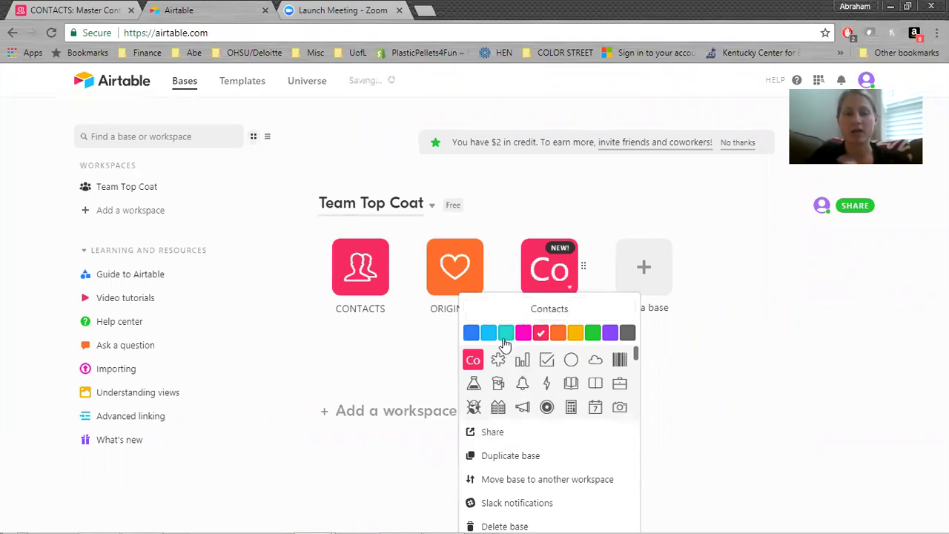
{"action": "left_click", "coordinate": [505, 333]}
{"action": "scroll", "coordinate": [507, 379], "scroll_direction": "down", "scroll_amount": 5}
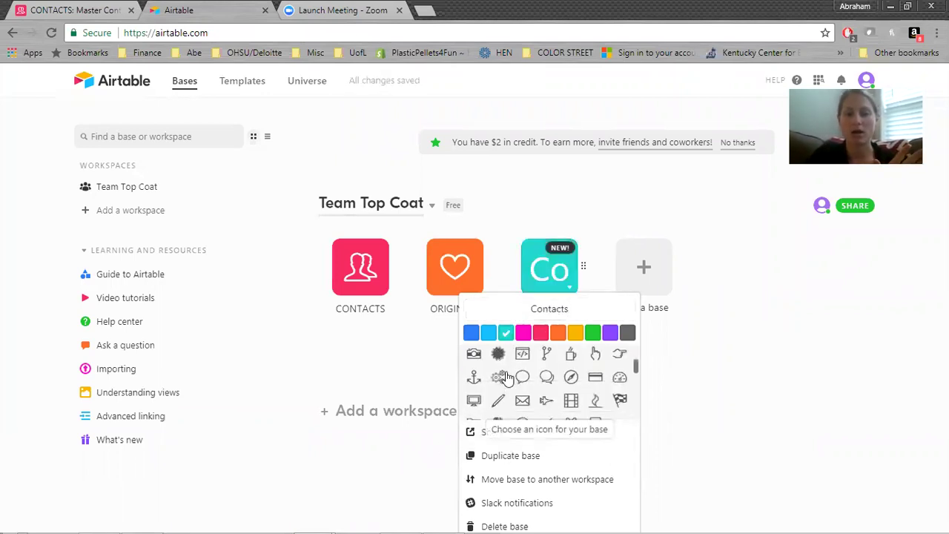
{"action": "scroll", "coordinate": [500, 375], "scroll_direction": "up", "scroll_amount": 2}
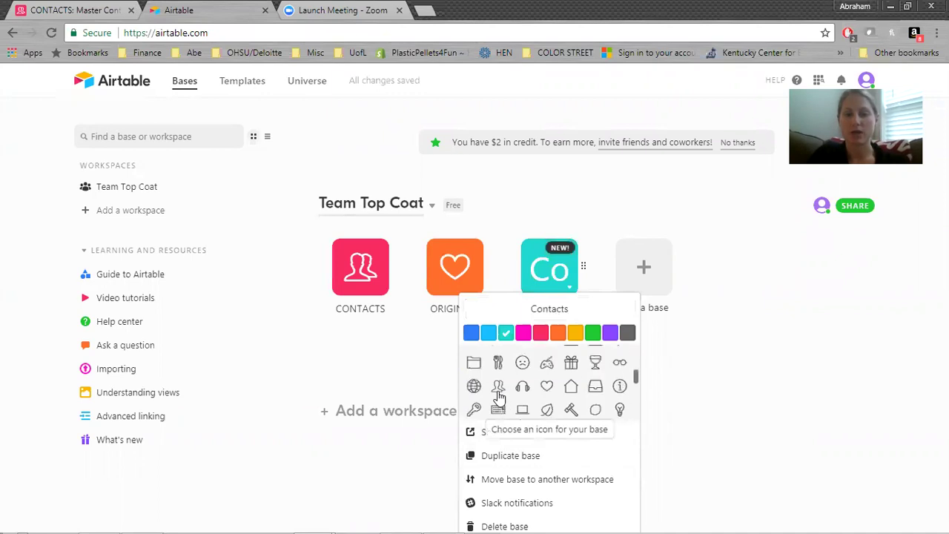
{"action": "left_click", "coordinate": [498, 386]}
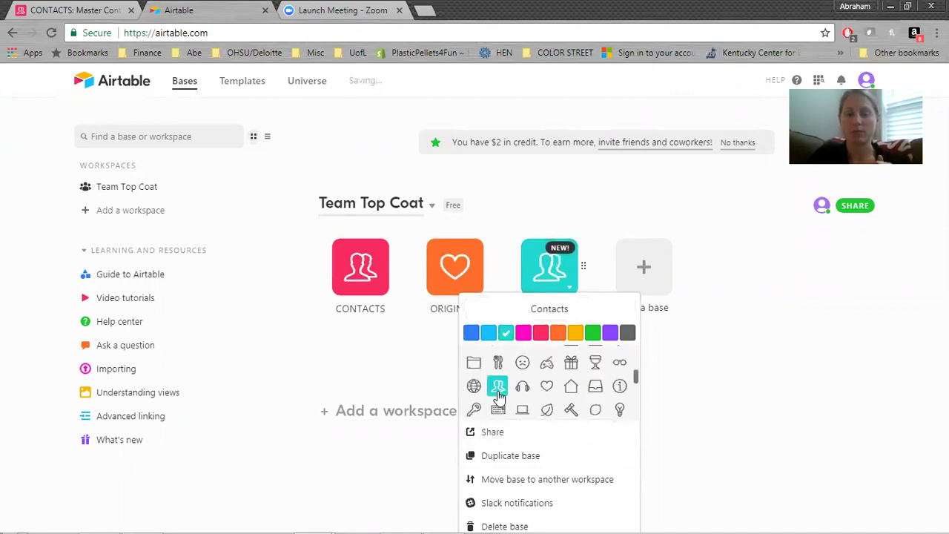
{"action": "left_click", "coordinate": [422, 375]}
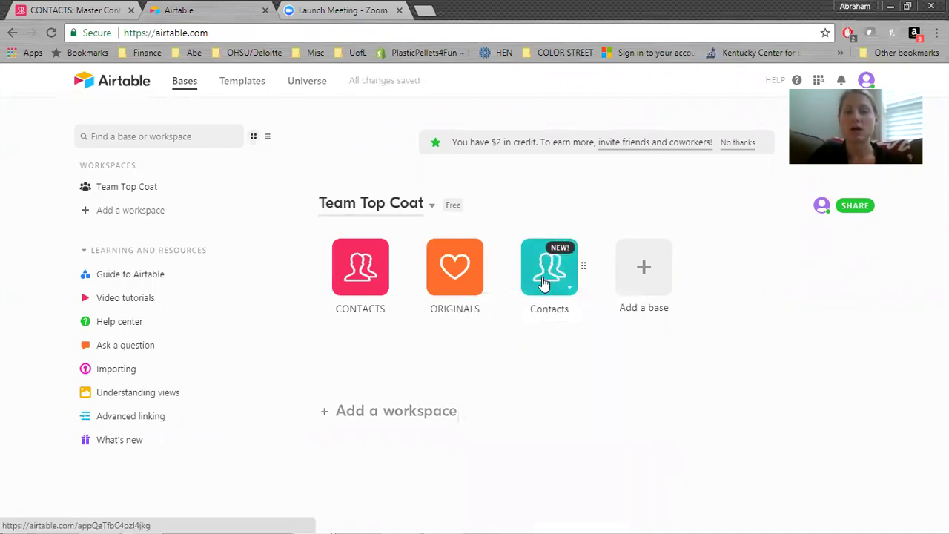
Open the Contacts base and drag the E-mail column right, then back after Name.
{"action": "left_click", "coordinate": [542, 281]}
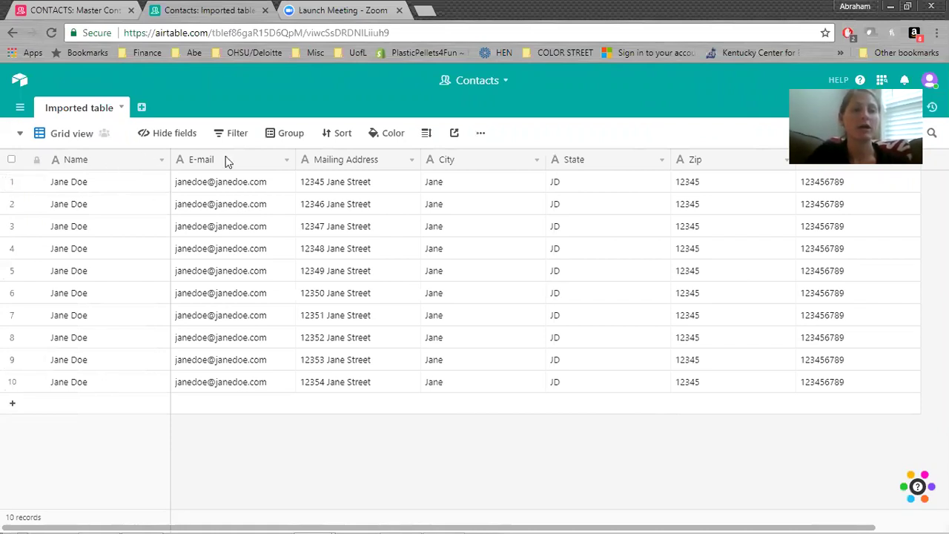
{"action": "left_click_drag", "start_coordinate": [287, 166], "coordinate": [385, 170]}
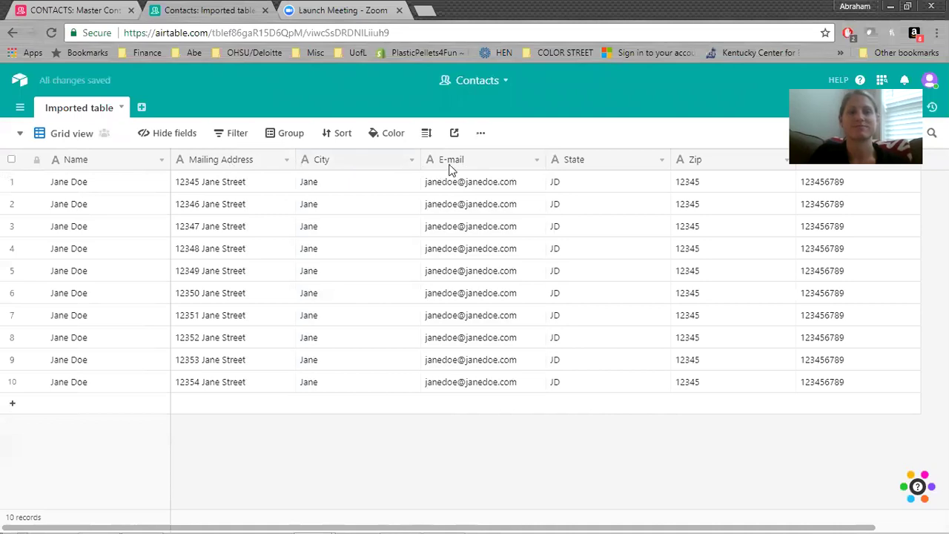
{"action": "left_click_drag", "start_coordinate": [288, 172], "coordinate": [191, 176]}
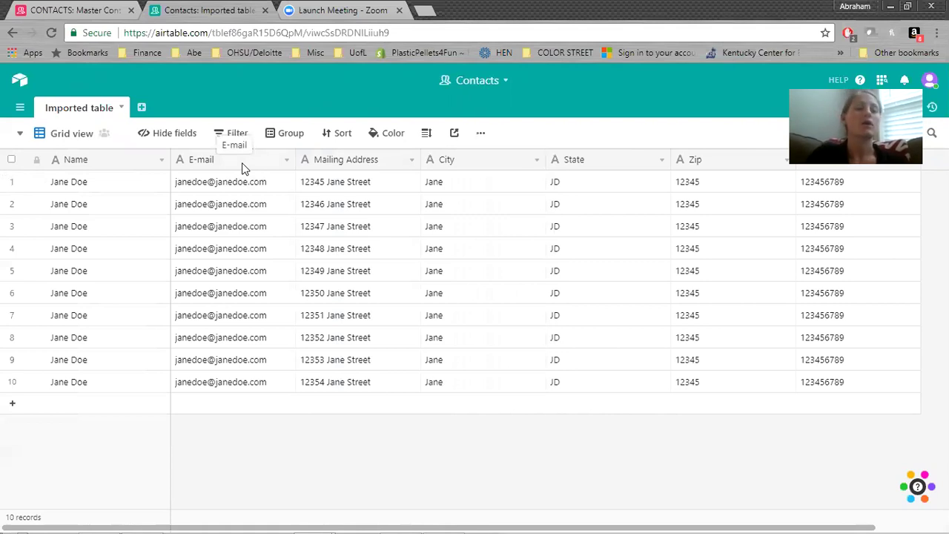
Insert a Date field named FU dates to the left of the E-mail column.
{"action": "right_click", "coordinate": [242, 163]}
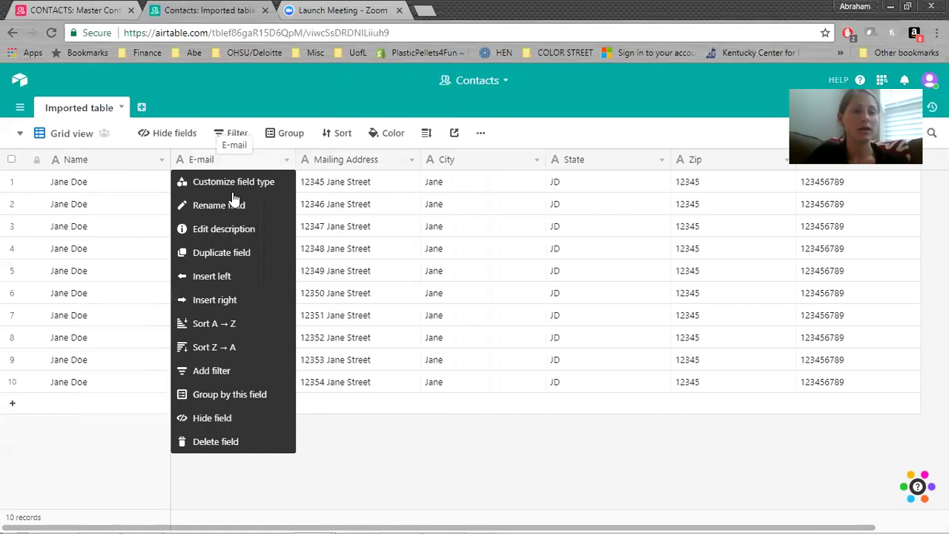
{"action": "left_click", "coordinate": [238, 277]}
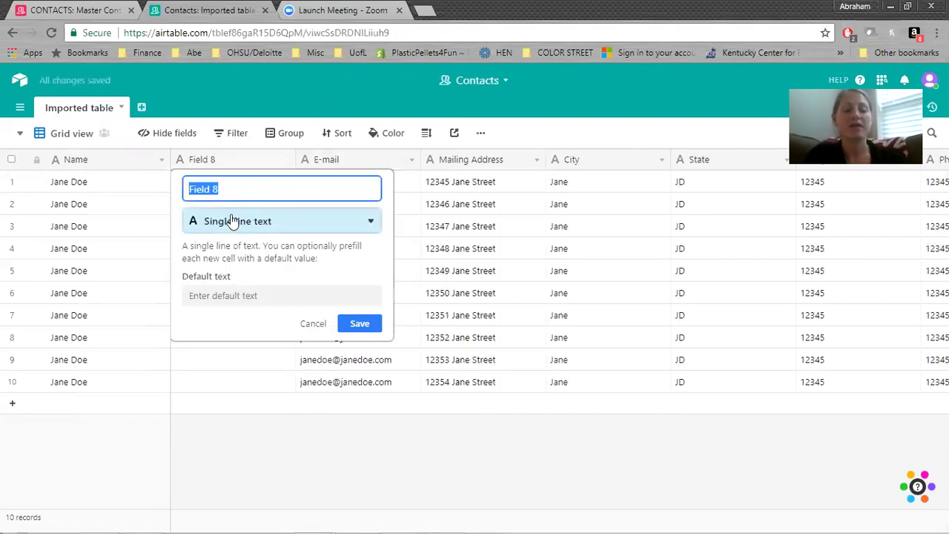
{"action": "type", "text": "FU dates"}
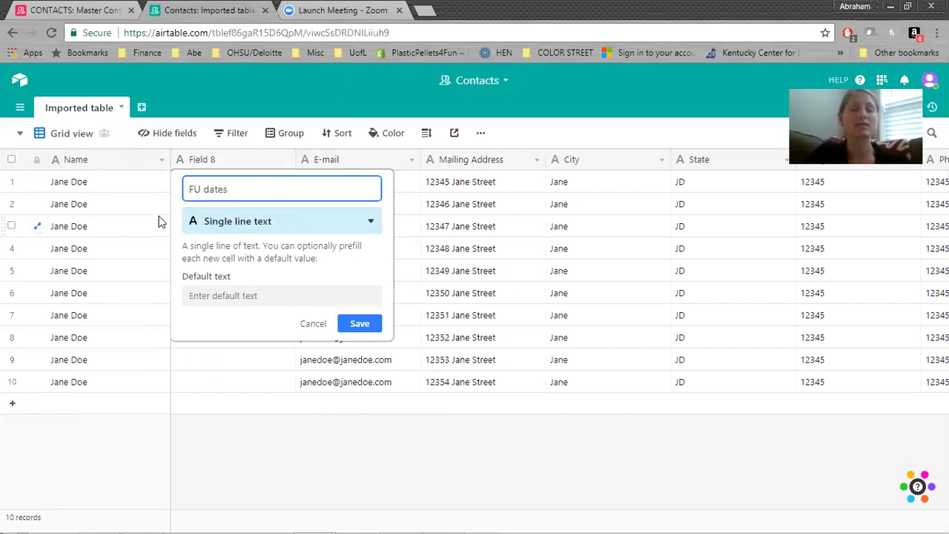
{"action": "left_click", "coordinate": [249, 221]}
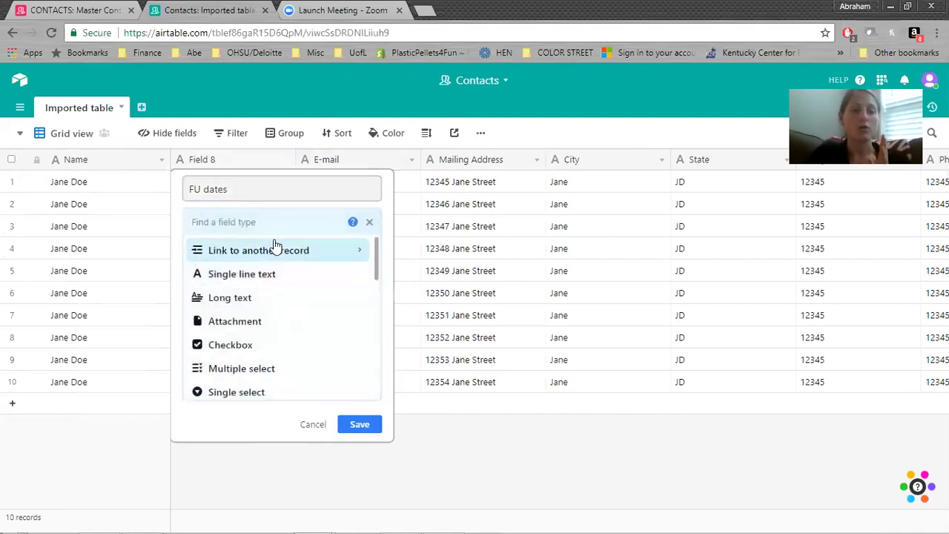
{"action": "scroll", "coordinate": [274, 329], "scroll_direction": "down", "scroll_amount": 1}
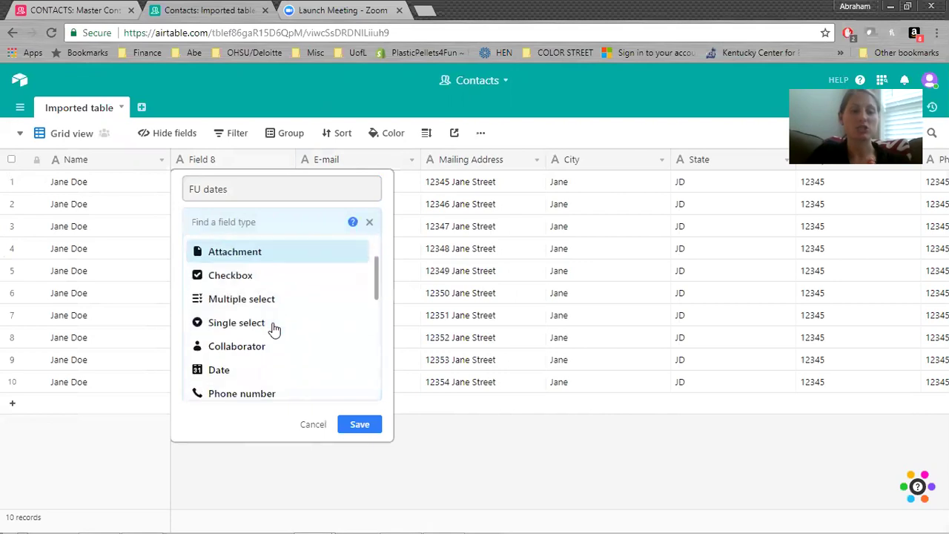
{"action": "left_click", "coordinate": [255, 370]}
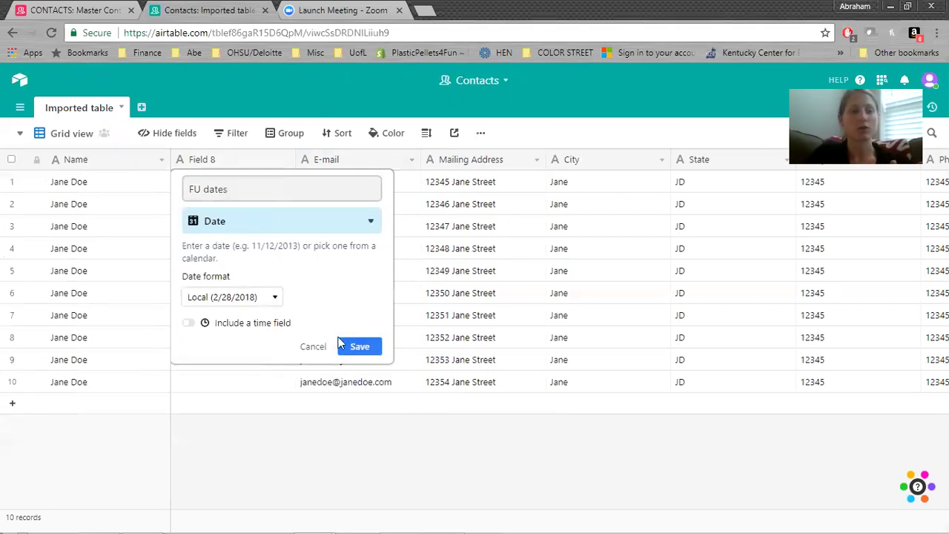
{"action": "left_click", "coordinate": [363, 348]}
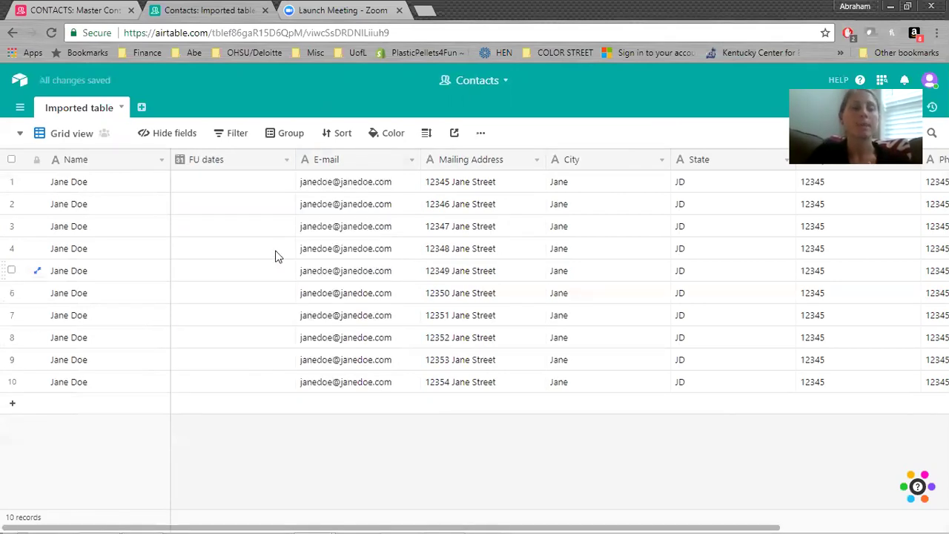
Insert a Long text field named Notes to the left of E-mail.
{"action": "right_click", "coordinate": [330, 164]}
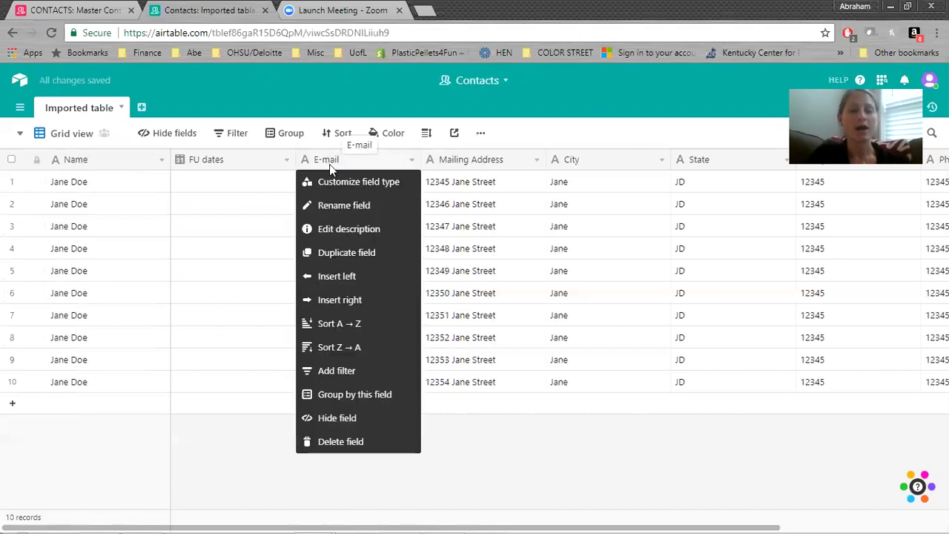
{"action": "left_click", "coordinate": [364, 275]}
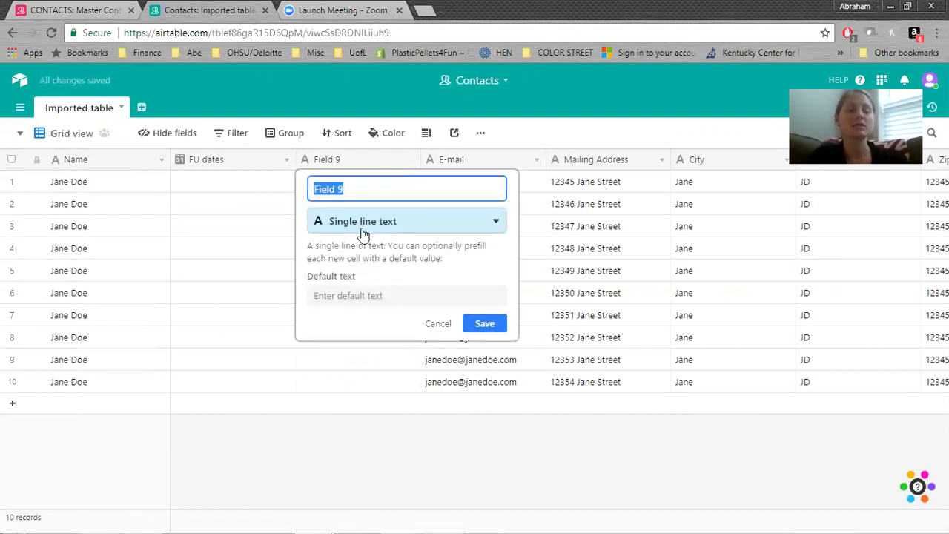
{"action": "type", "text": "Notes"}
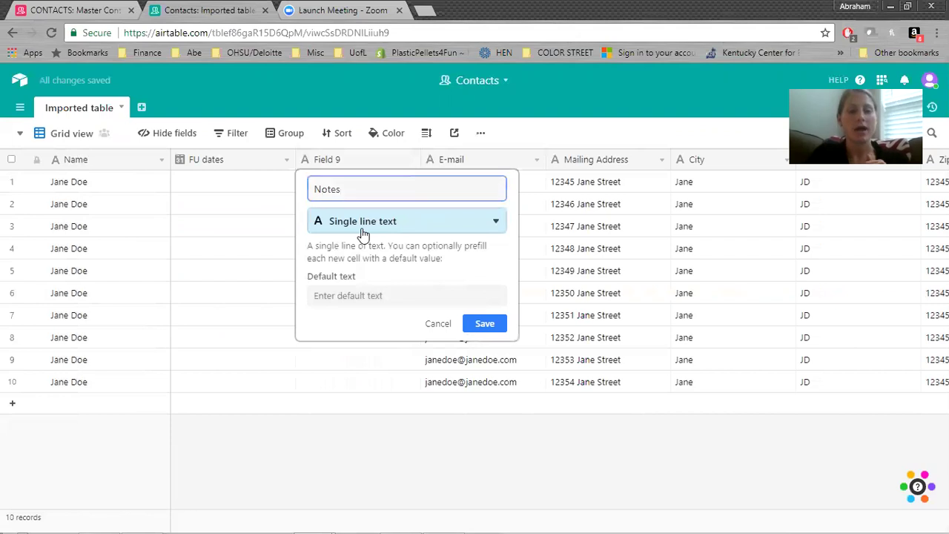
{"action": "left_click", "coordinate": [363, 231]}
{"action": "left_click", "coordinate": [370, 300]}
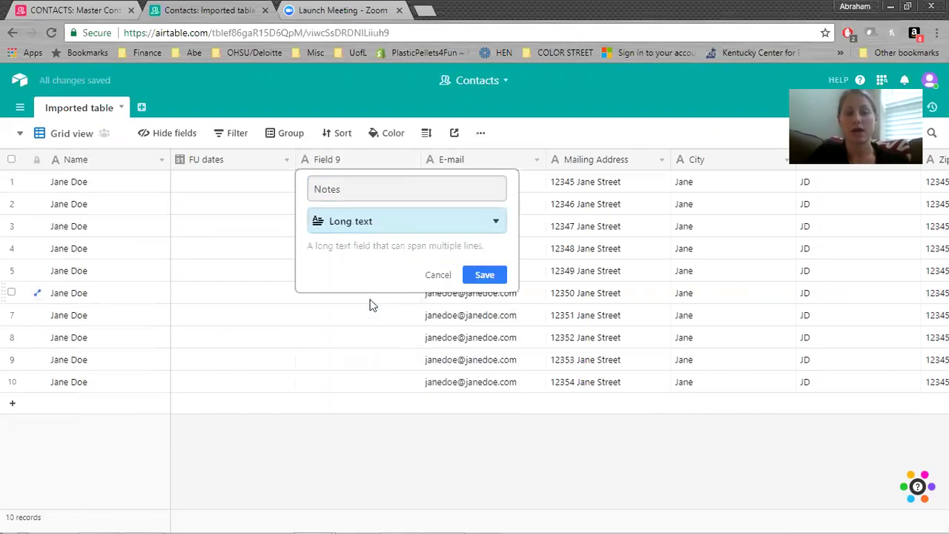
{"action": "left_click", "coordinate": [483, 274]}
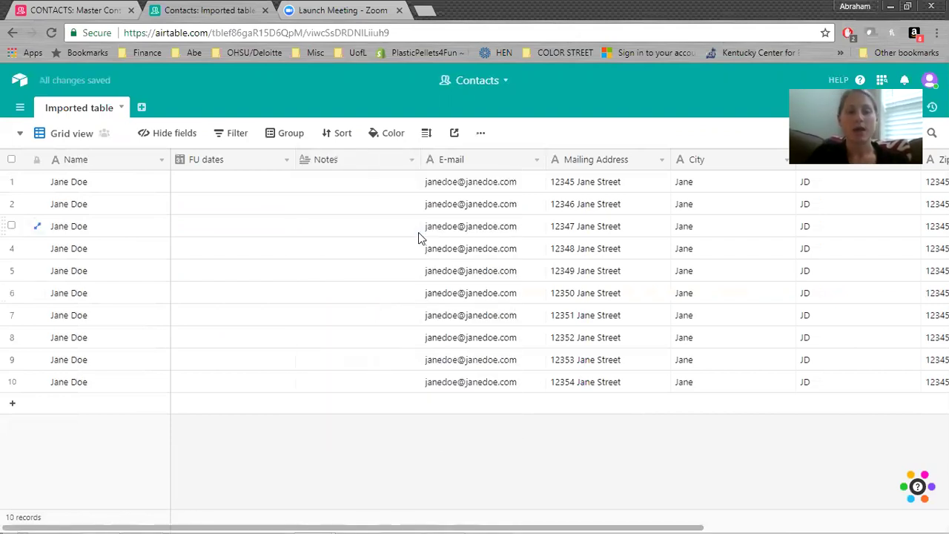
Enter 2/28/18 in the first contact's Notes cell and view it expanded.
{"action": "left_click", "coordinate": [375, 185]}
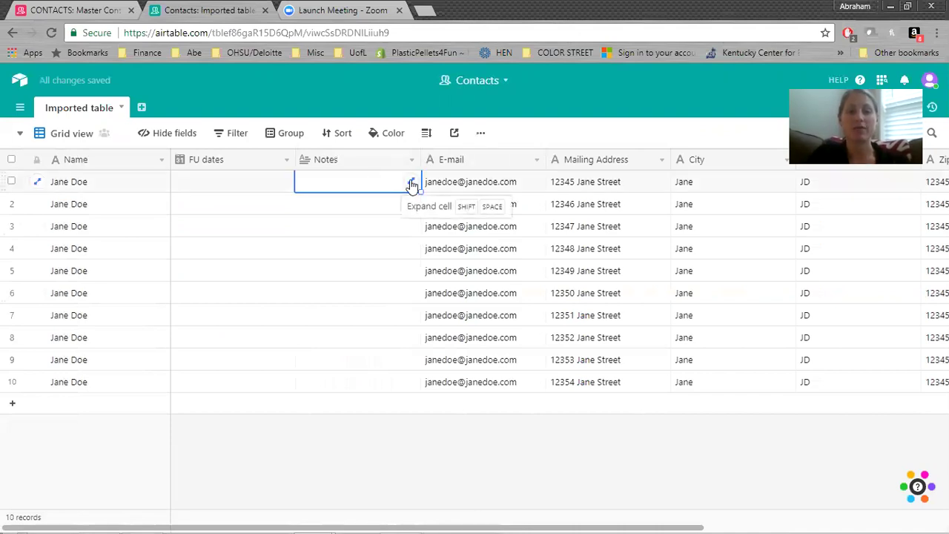
{"action": "left_click", "coordinate": [341, 181]}
{"action": "type", "text": "2/28/18"}
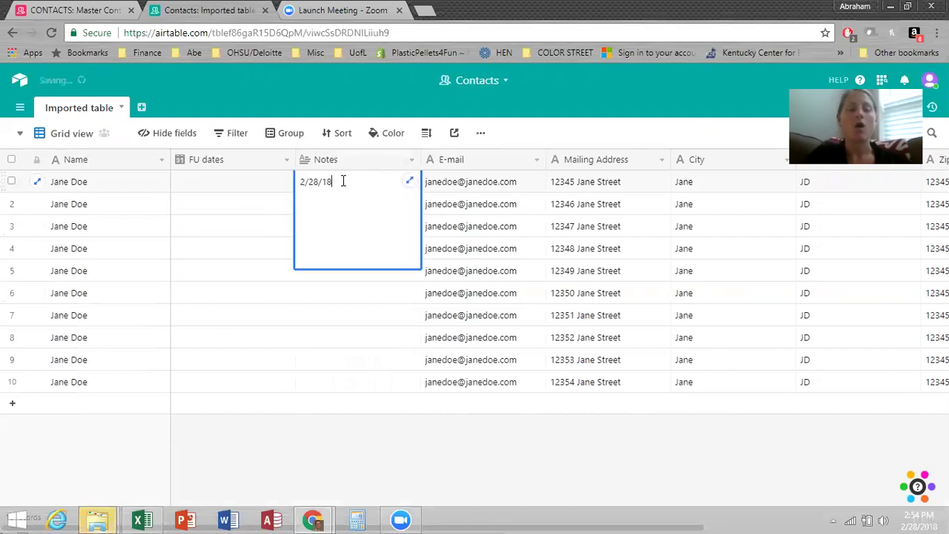
{"action": "left_click", "coordinate": [409, 181]}
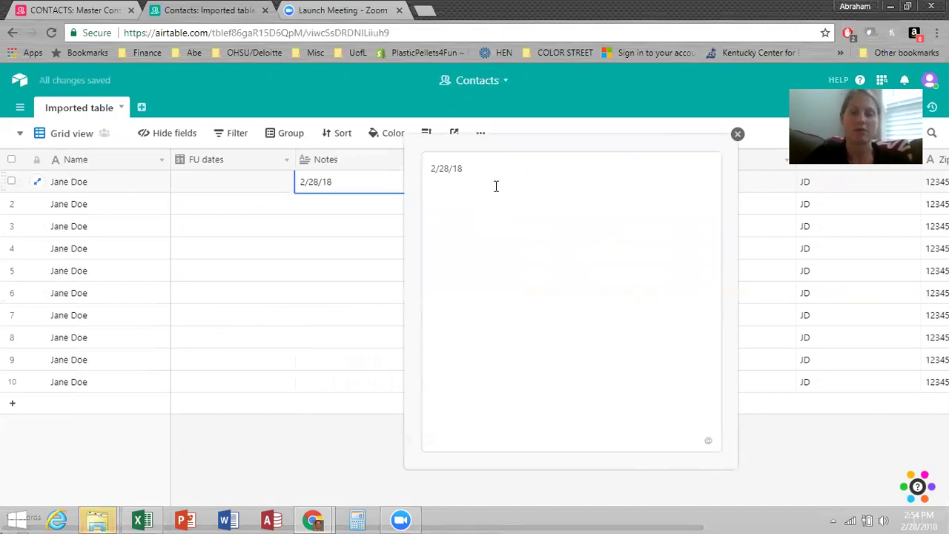
{"action": "left_click", "coordinate": [737, 135]}
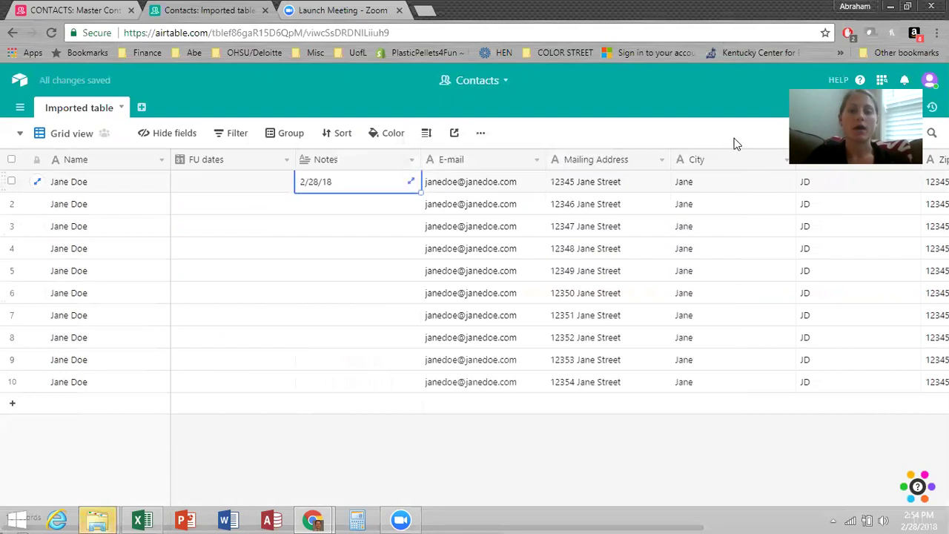
Insert an Attachment field named Customer Photo left of E-mail, then select row 1's cell.
{"action": "right_click", "coordinate": [456, 164]}
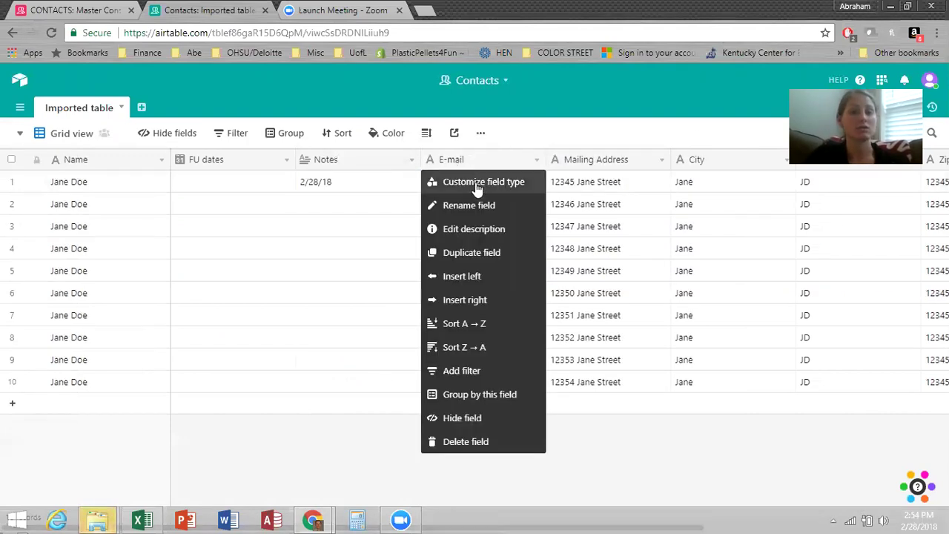
{"action": "left_click", "coordinate": [476, 276]}
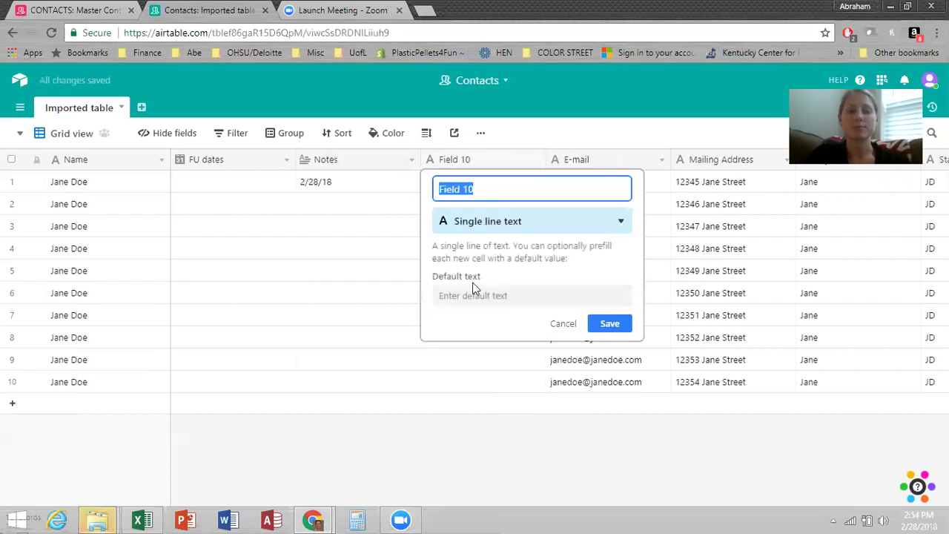
{"action": "type", "text": "Cu"}
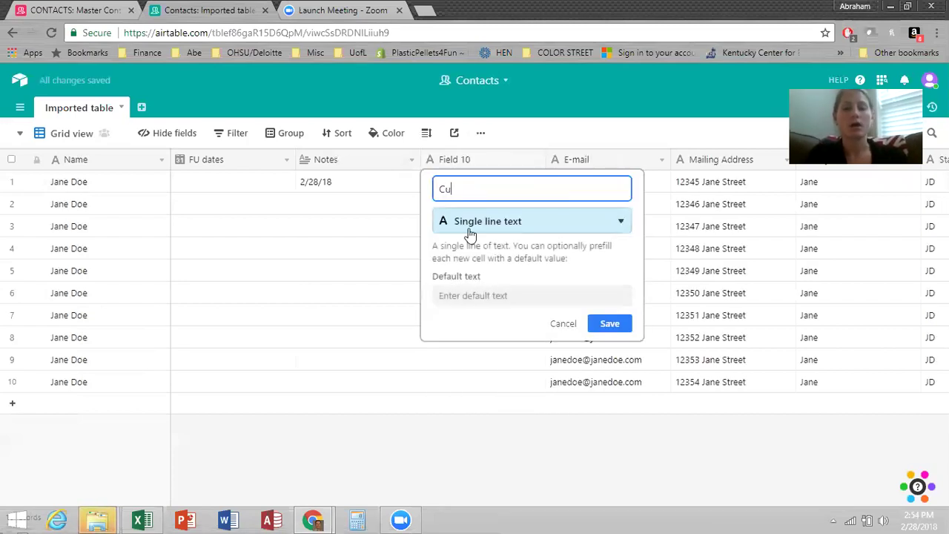
{"action": "type", "text": "stomer Photo"}
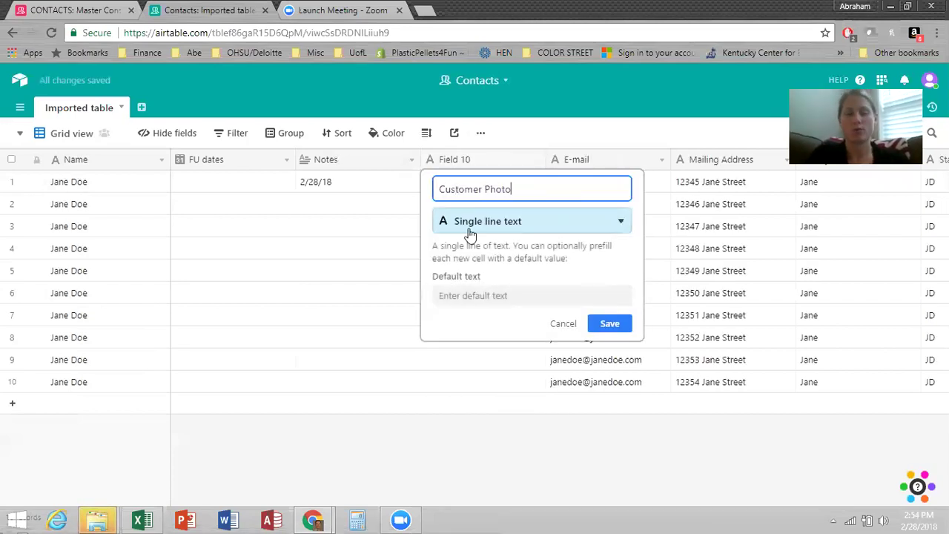
{"action": "left_click", "coordinate": [469, 227]}
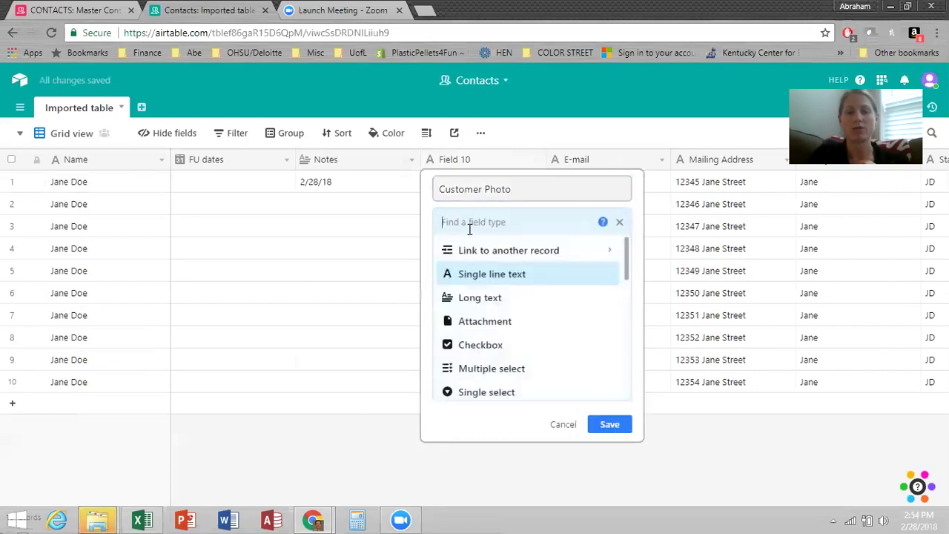
{"action": "left_click", "coordinate": [501, 324]}
{"action": "left_click", "coordinate": [609, 300]}
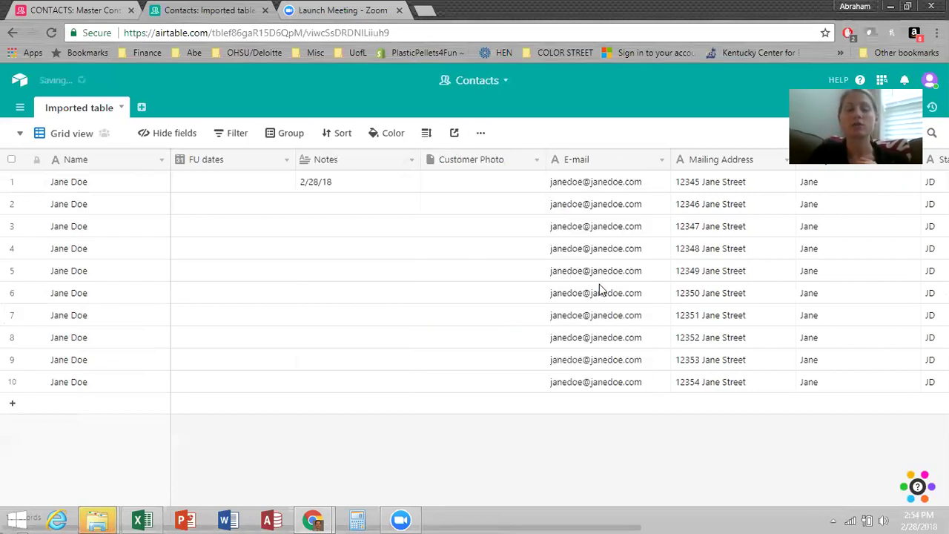
{"action": "left_click", "coordinate": [453, 186]}
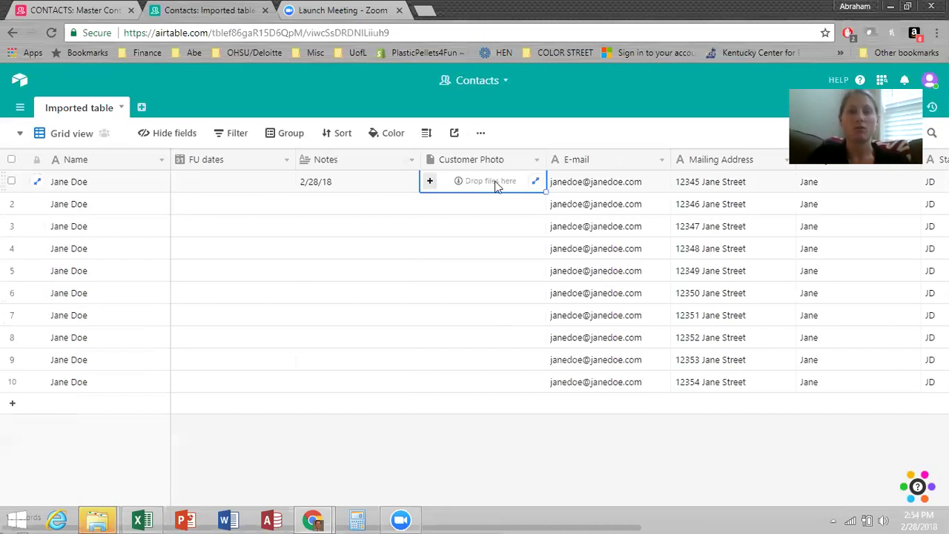
Upload 159-CS_Logo_Main.jpg from the computer into row 1's Customer Photo cell.
{"action": "left_click", "coordinate": [432, 183]}
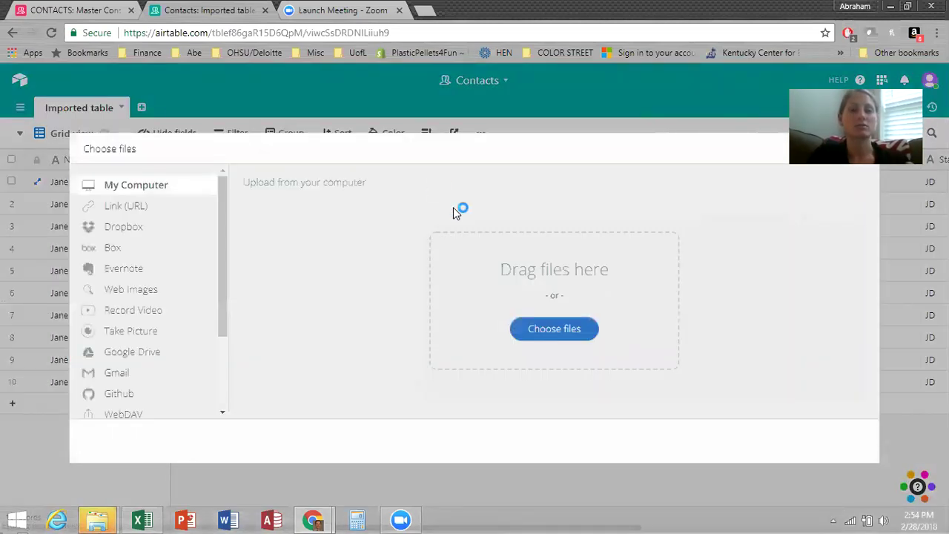
{"action": "left_click", "coordinate": [558, 330]}
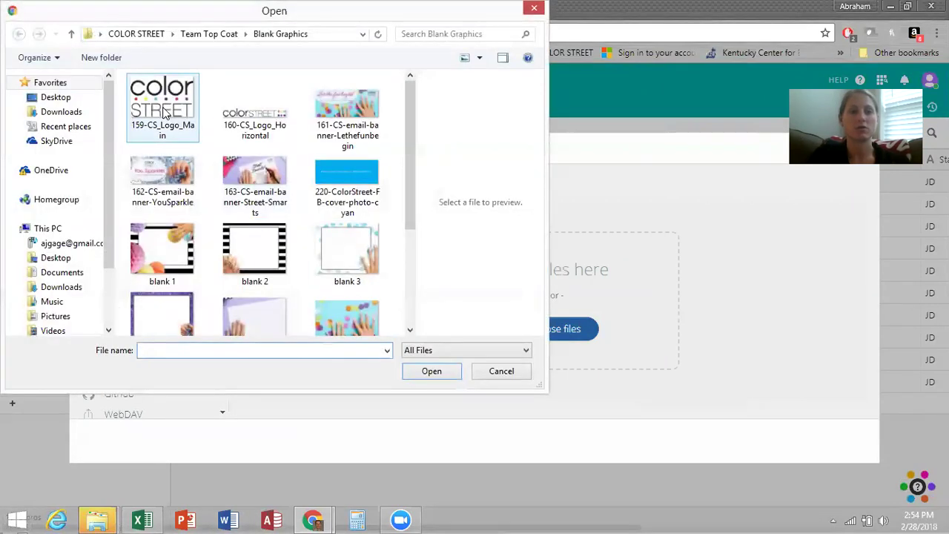
{"action": "left_click", "coordinate": [442, 373]}
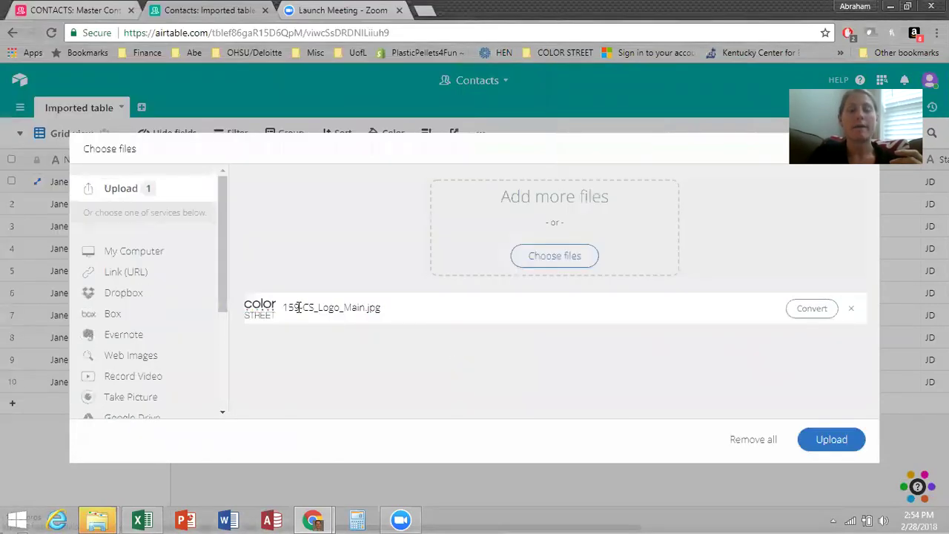
{"action": "left_click", "coordinate": [835, 440]}
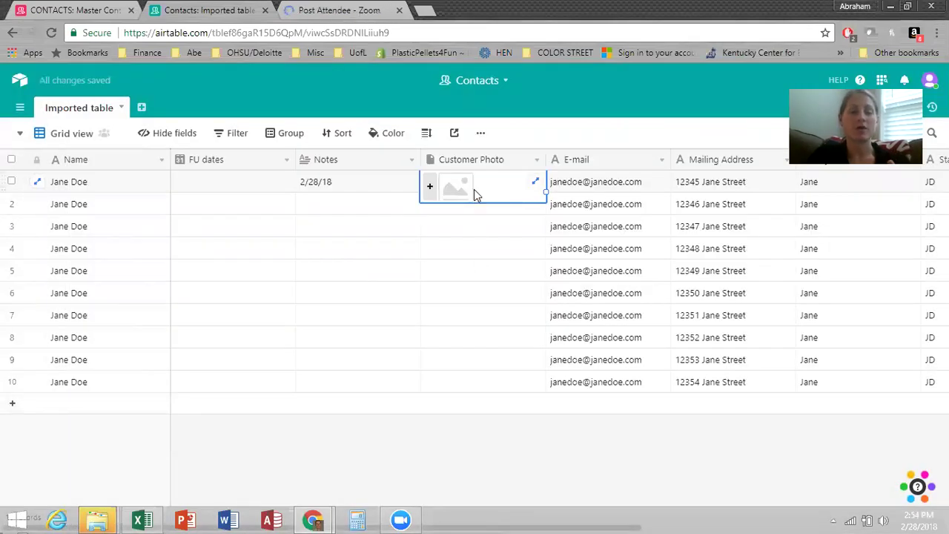
Set the first contact's FU date to 3/1/2018.
{"action": "left_click", "coordinate": [229, 185]}
{"action": "type", "text": "3"}
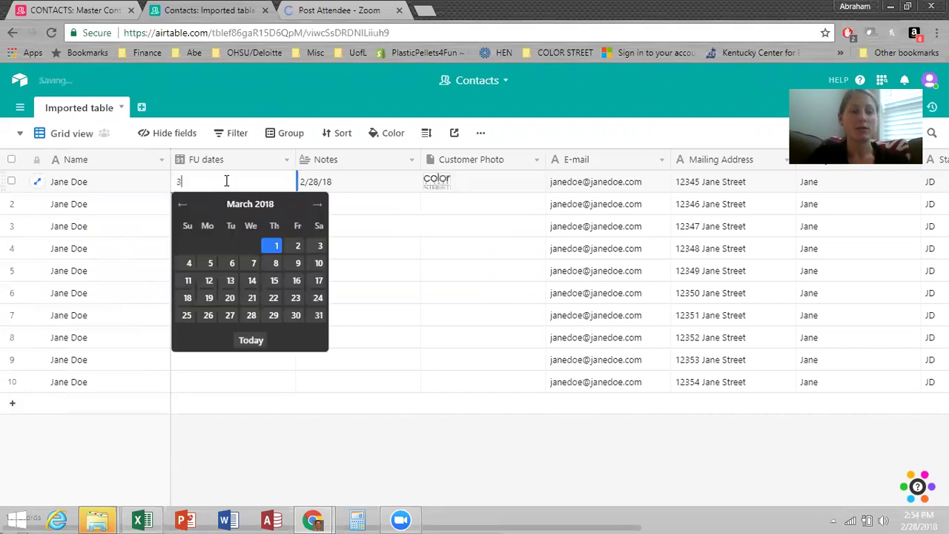
{"action": "left_click", "coordinate": [275, 248]}
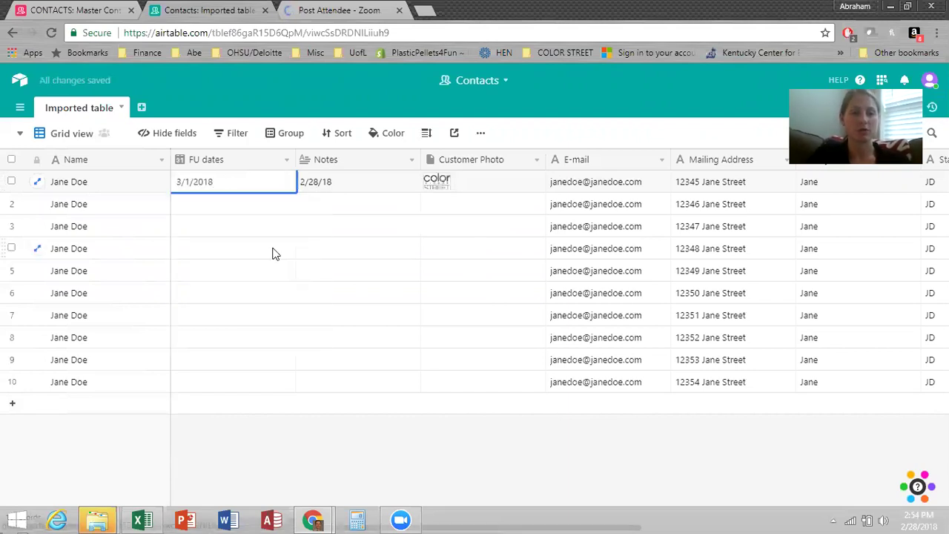
Note that a sample was given with a check-in tomorrow, then copy 3/1/2018 down all ten FU dates.
{"action": "left_click", "coordinate": [360, 189]}
{"action": "left_click", "coordinate": [350, 181]}
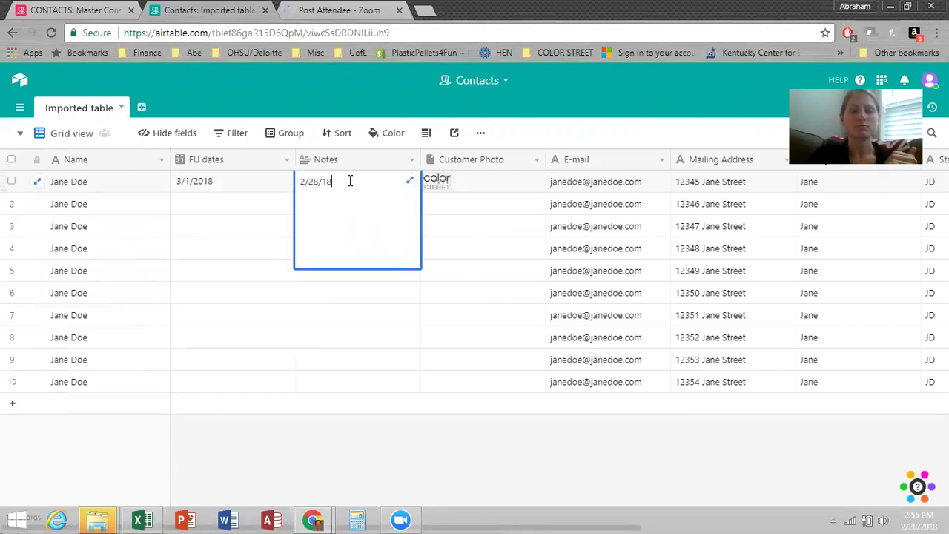
{"action": "type", "text": "sen"}
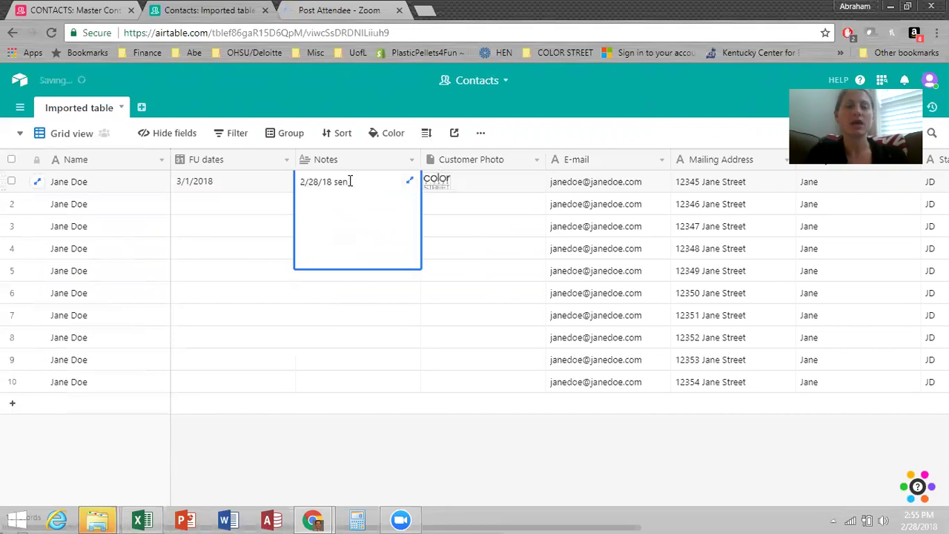
{"action": "key", "text": "BackSpace"}
{"action": "key", "text": "BackSpace"}
{"action": "key", "text": "BackSpace"}
{"action": "type", "text": "gav"}
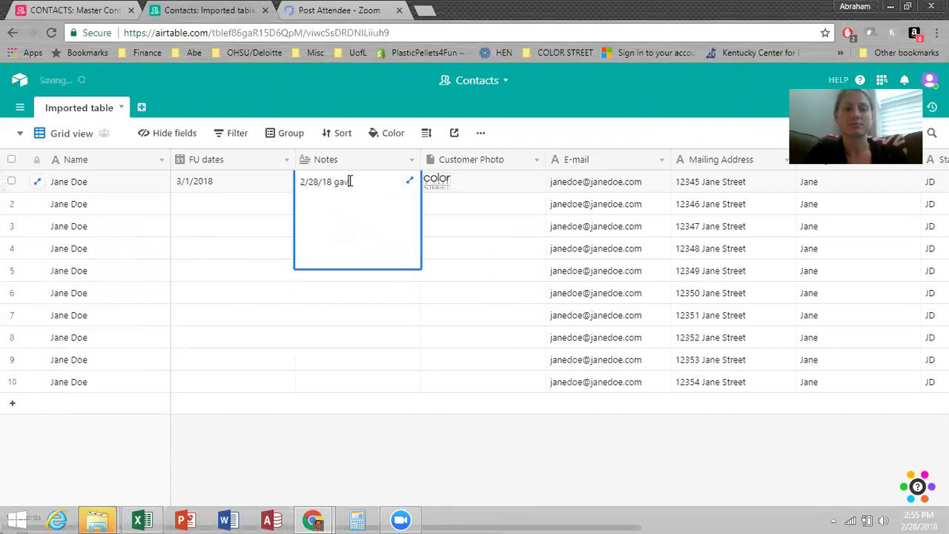
{"action": "type", "text": "e Jan ea"}
{"action": "key", "text": "BackSpace"}
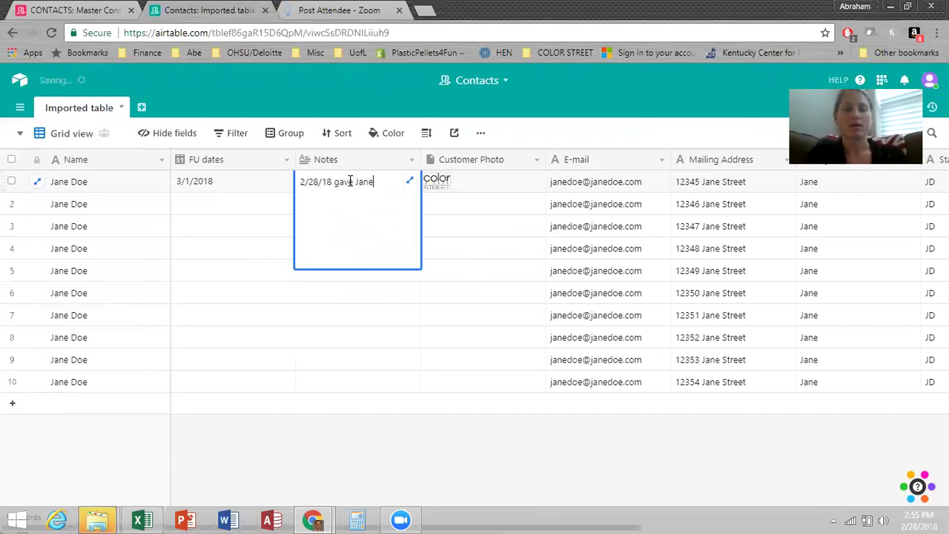
{"action": "type", "text": "a sample, "}
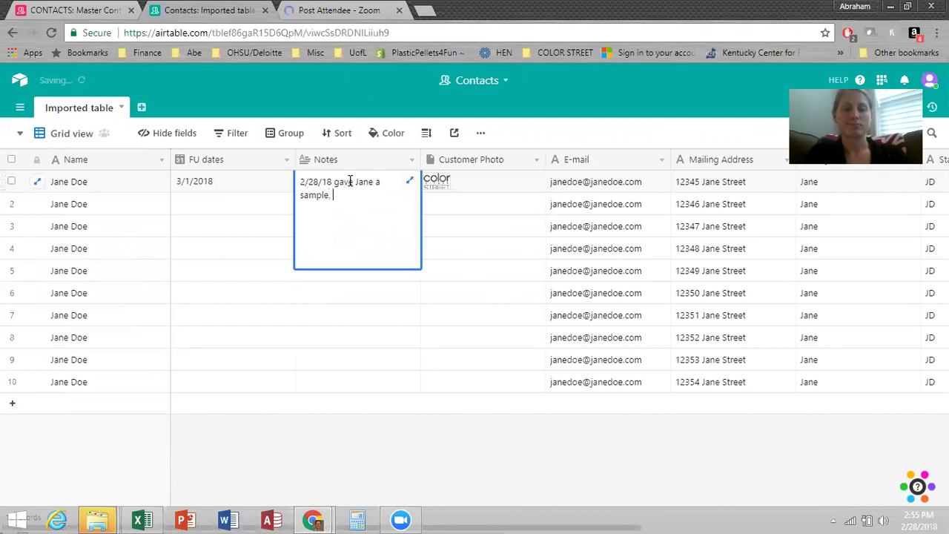
{"action": "type", "text": "will check in tomorrow."}
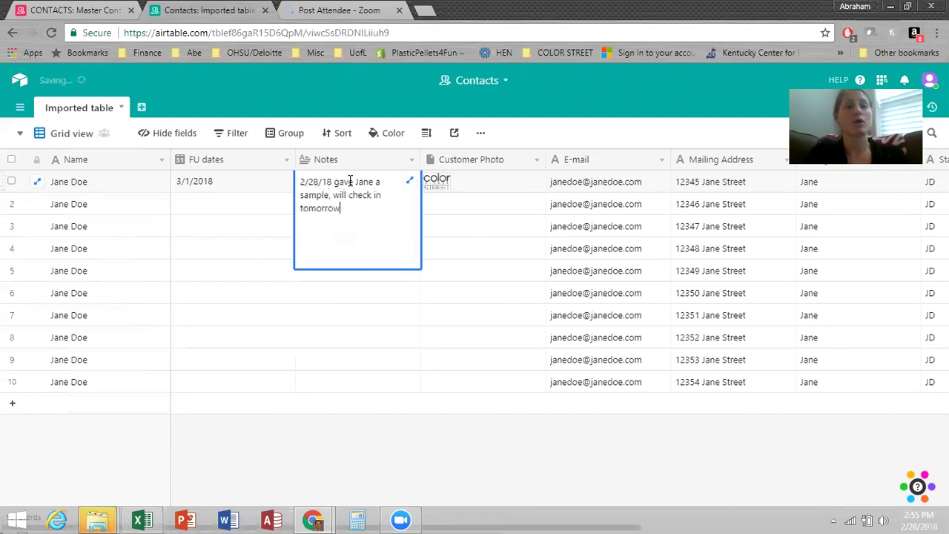
{"action": "left_click", "coordinate": [276, 270]}
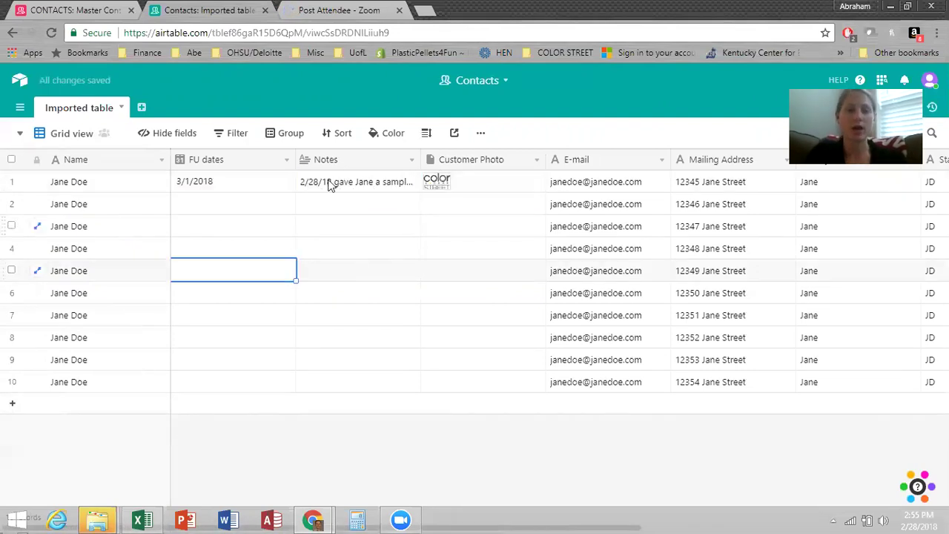
{"action": "left_click", "coordinate": [257, 181]}
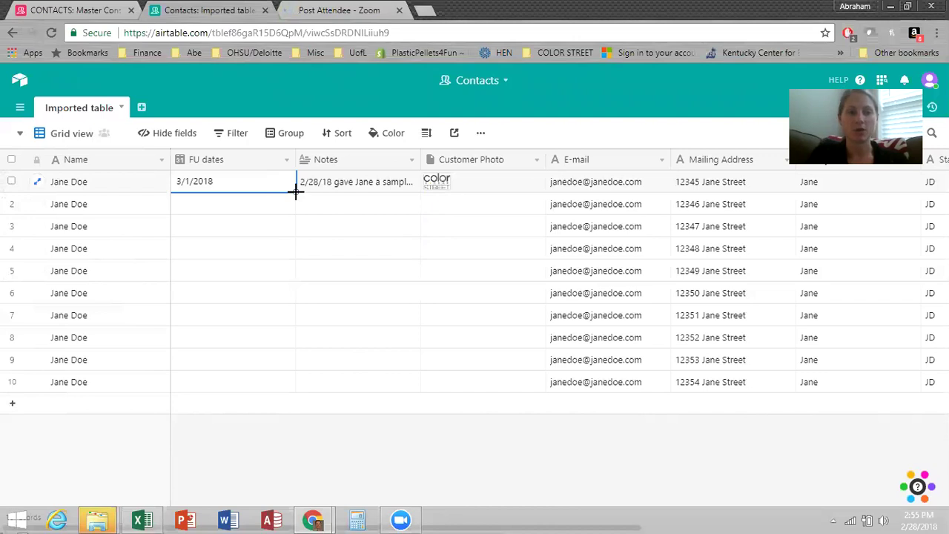
{"action": "left_click_drag", "start_coordinate": [295, 191], "coordinate": [304, 373]}
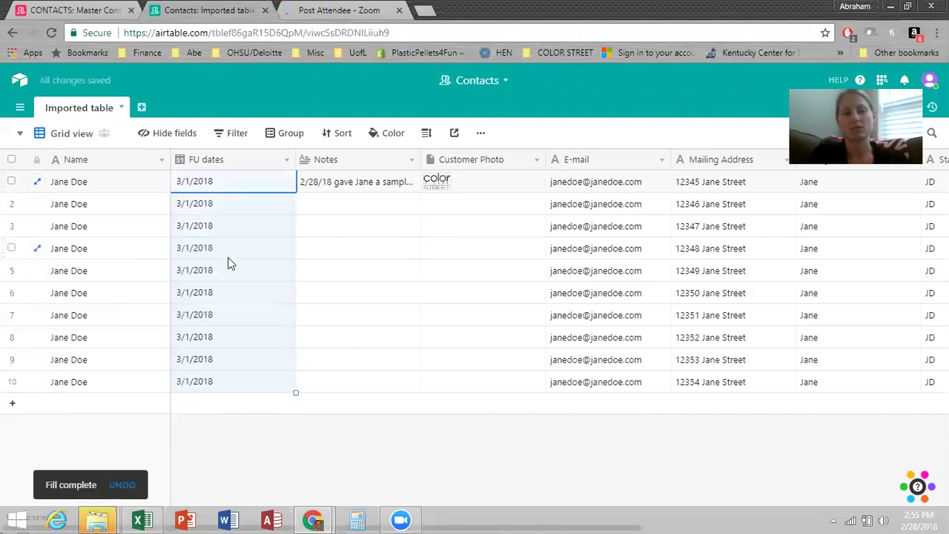
Add a Gallery view of the contacts and inspect the first card's full record.
{"action": "left_click", "coordinate": [77, 143]}
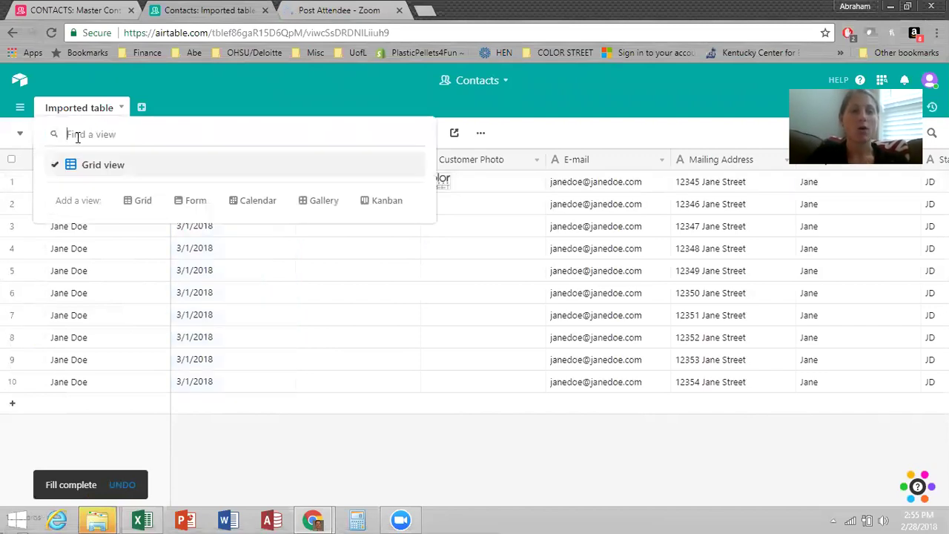
{"action": "left_click", "coordinate": [323, 206]}
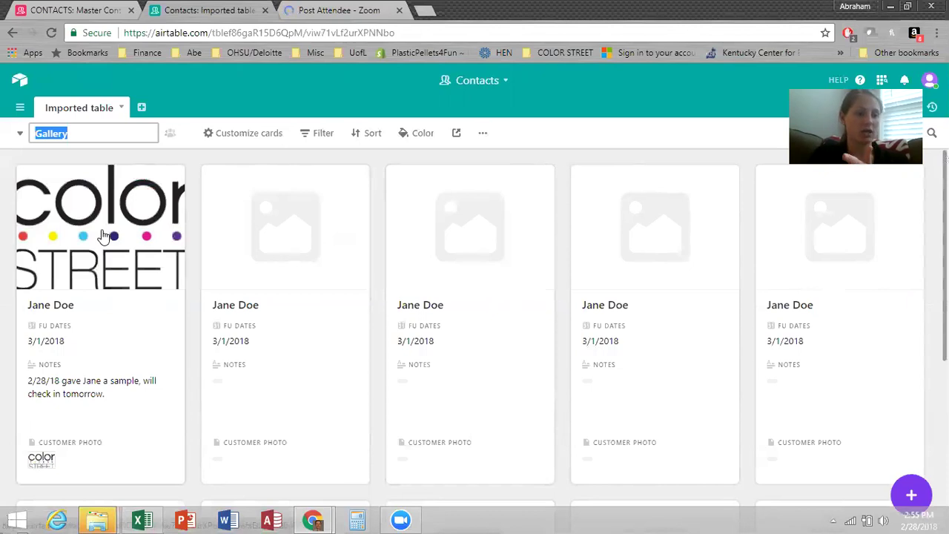
{"action": "left_click", "coordinate": [104, 299]}
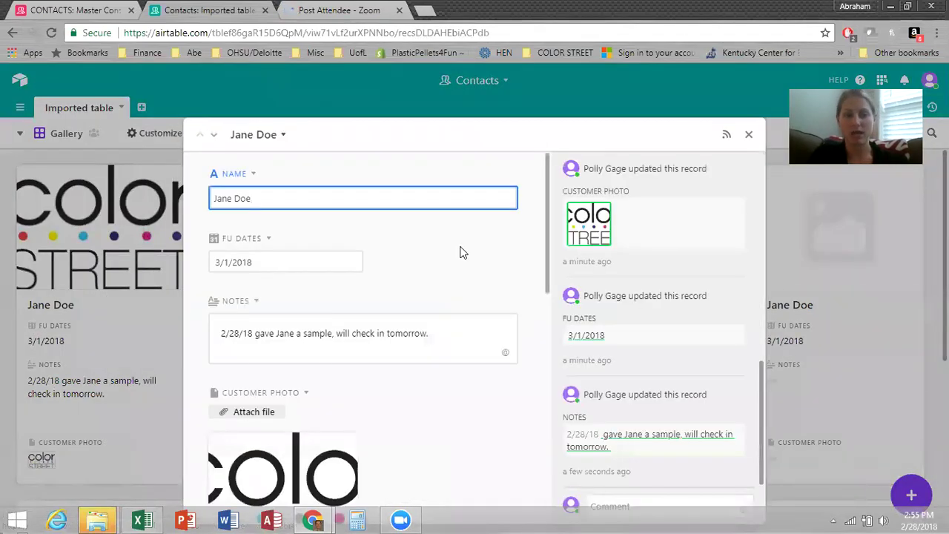
{"action": "scroll", "coordinate": [460, 253], "scroll_direction": "down", "scroll_amount": 5}
{"action": "scroll", "coordinate": [459, 253], "scroll_direction": "down", "scroll_amount": 5}
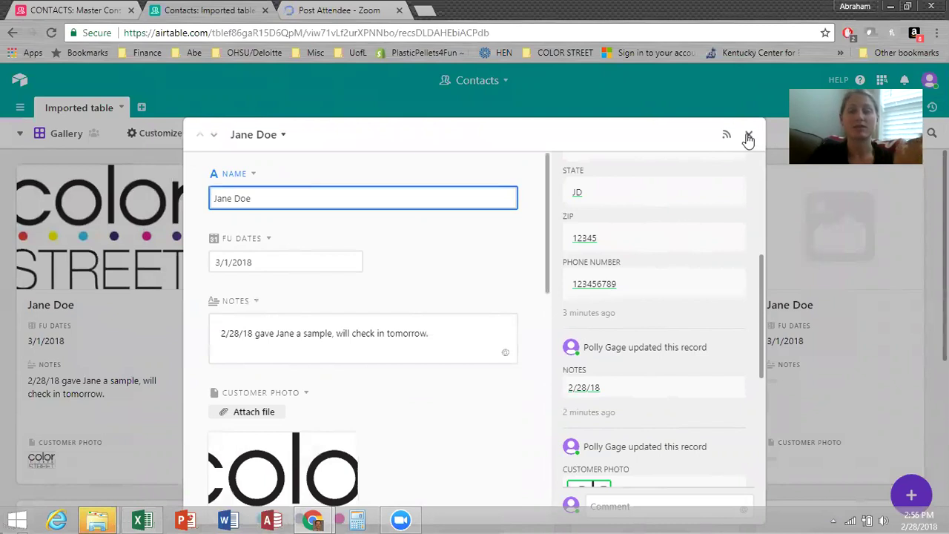
{"action": "left_click", "coordinate": [748, 137]}
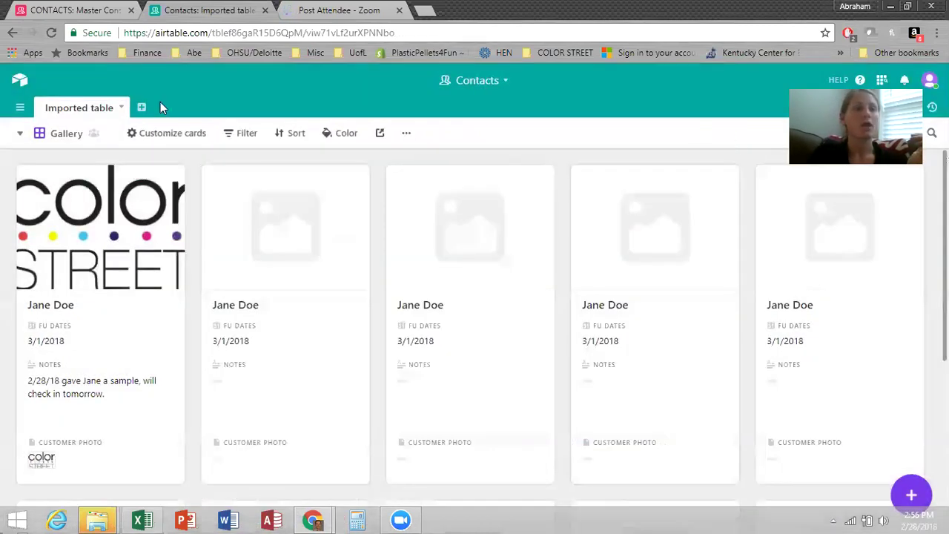
Add a Calendar view that uses FU dates as its date field.
{"action": "left_click", "coordinate": [20, 135]}
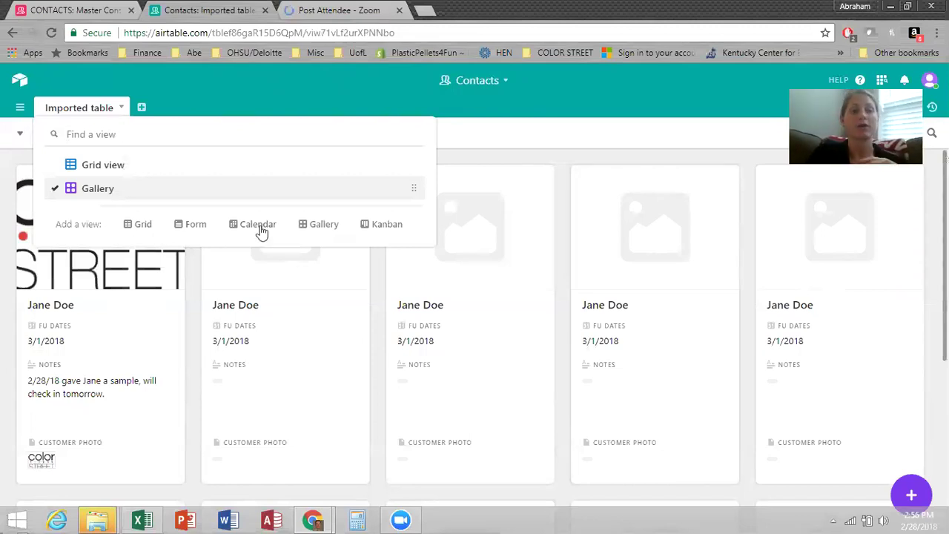
{"action": "mouse_move", "coordinate": [260, 230]}
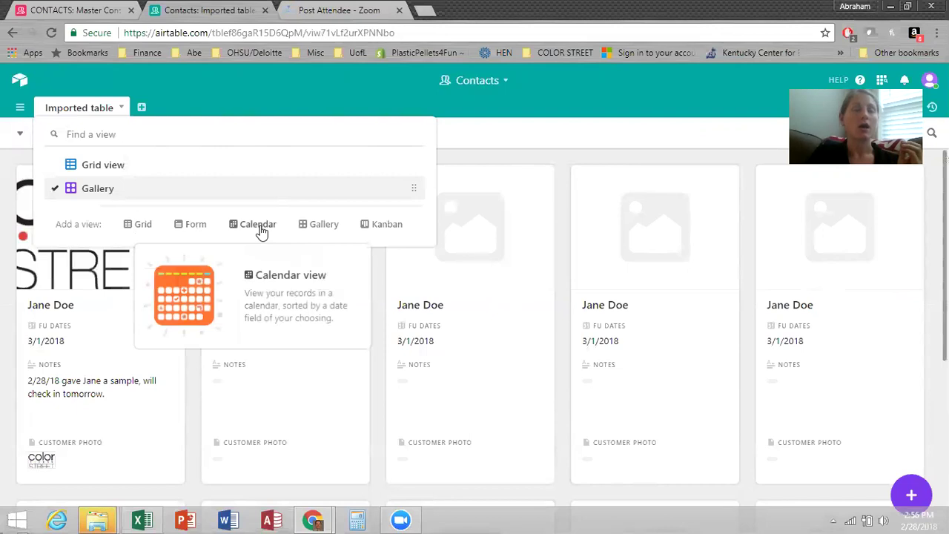
{"action": "left_click", "coordinate": [259, 226]}
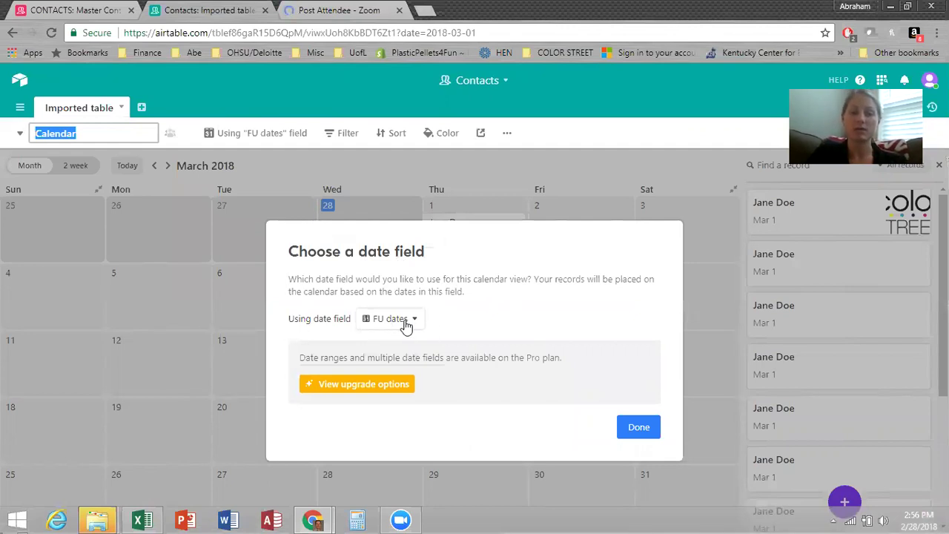
{"action": "left_click", "coordinate": [643, 436]}
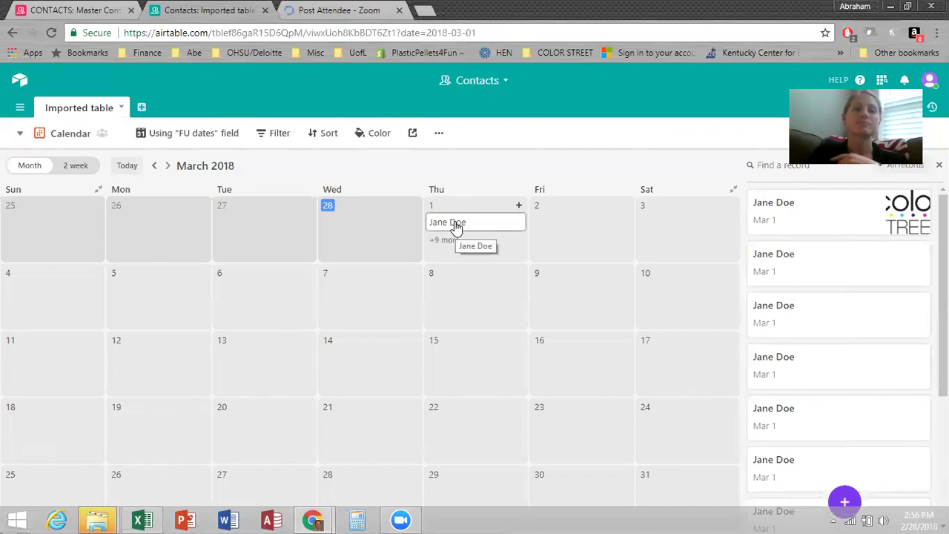
In the March 1 contact's record, add a 3/1/18 note above the old one about her b3g1 order.
{"action": "left_click", "coordinate": [456, 225]}
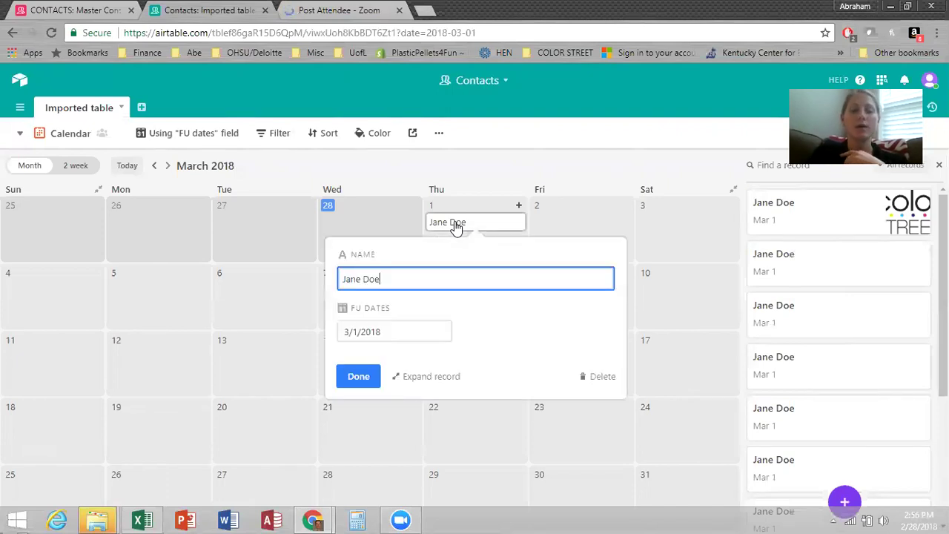
{"action": "left_click", "coordinate": [440, 377]}
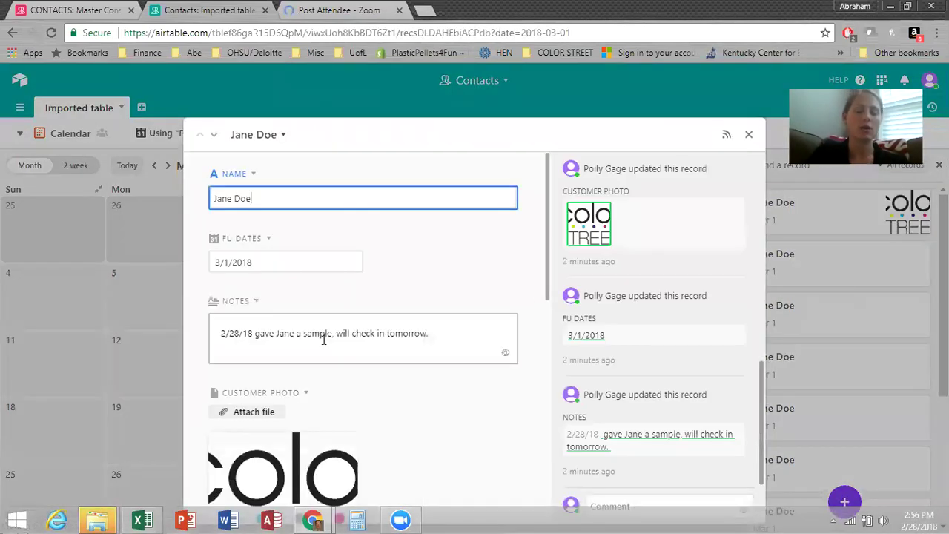
{"action": "left_click", "coordinate": [224, 333]}
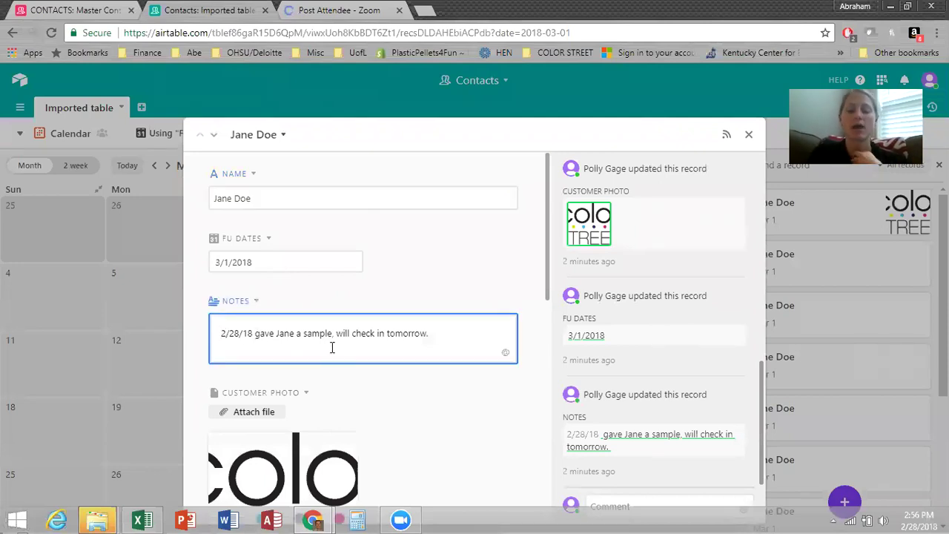
{"action": "key", "text": "Return"}
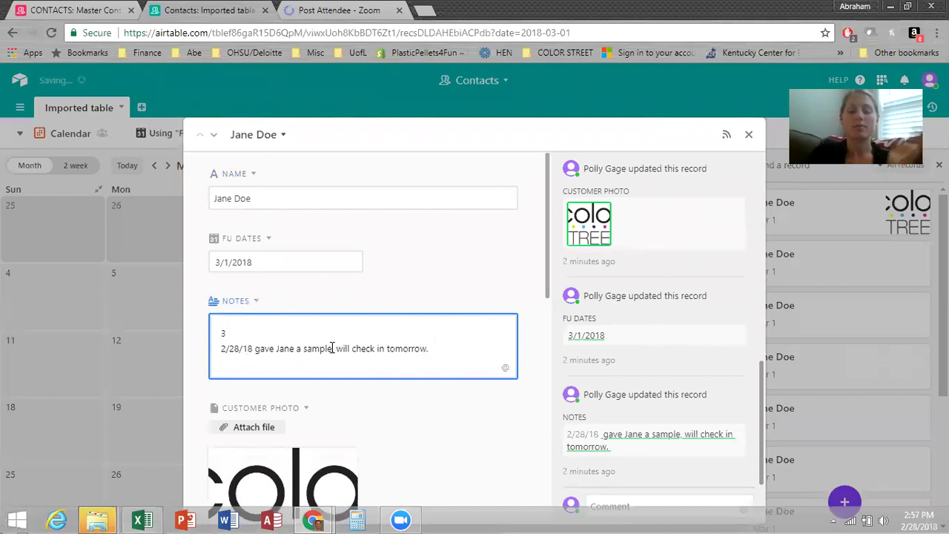
{"action": "key", "text": "BackSpace"}
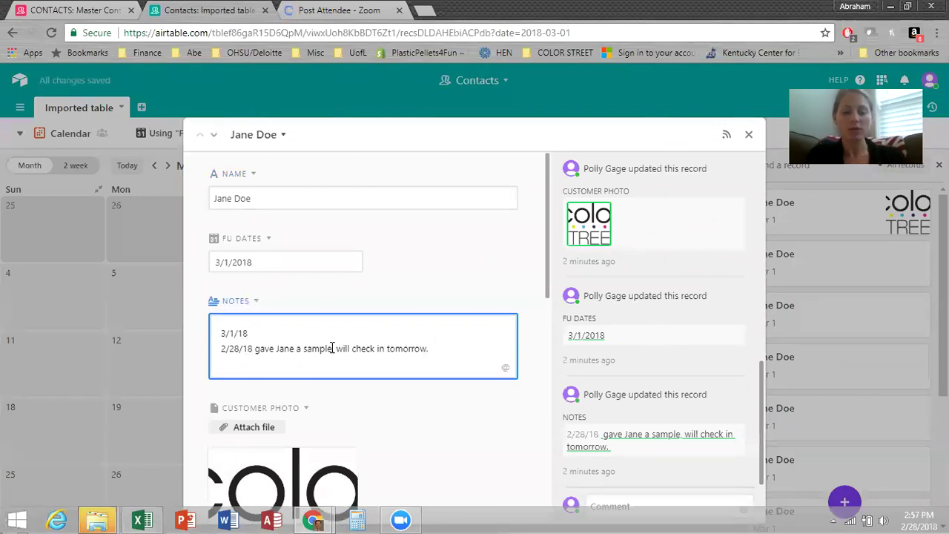
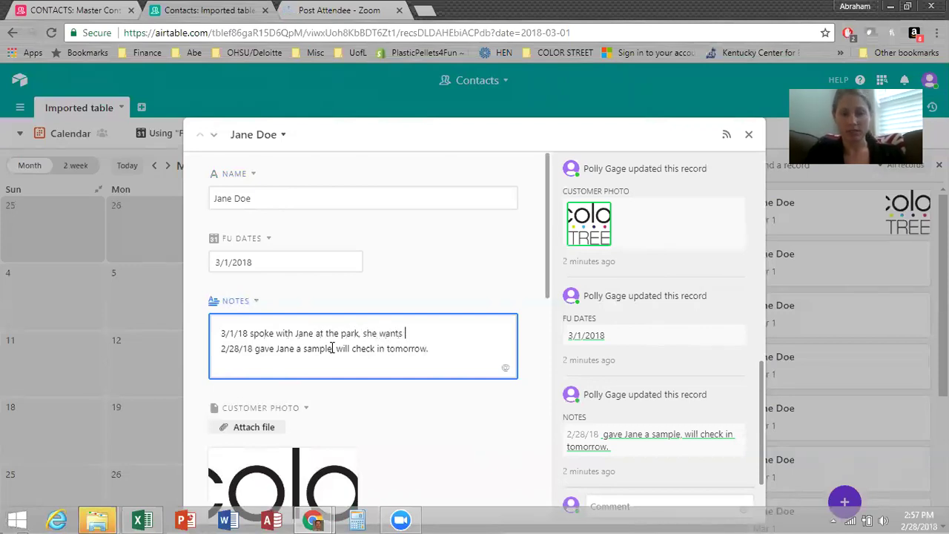
{"action": "key", "text": "BackSpace"}
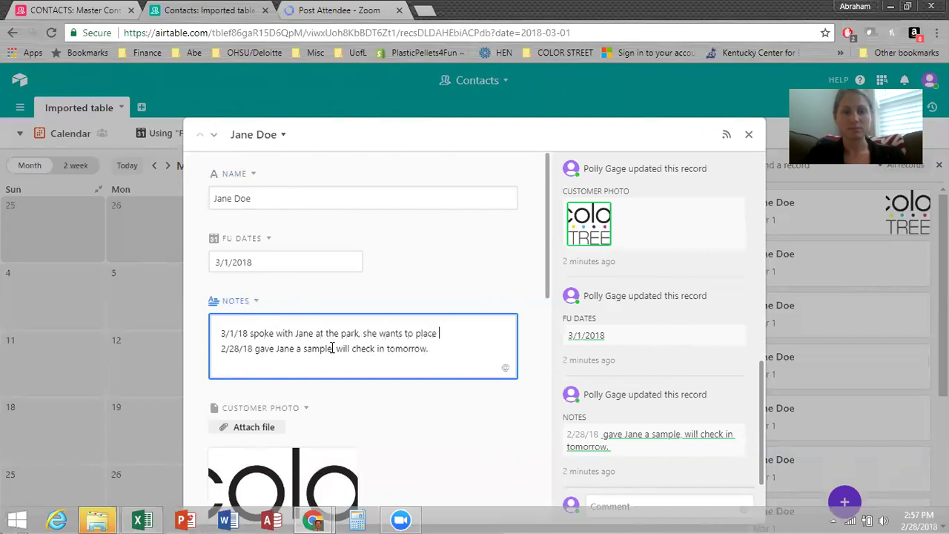
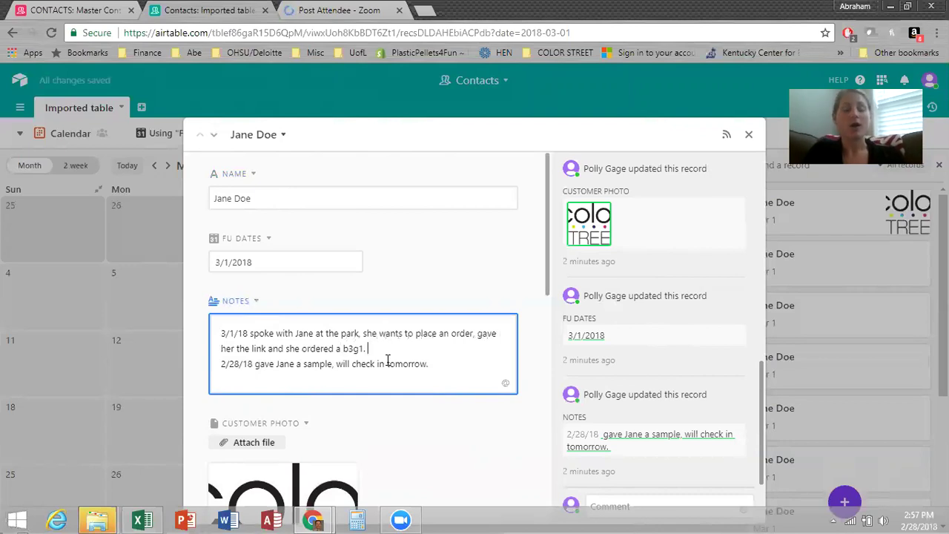
{"action": "left_click", "coordinate": [262, 263]}
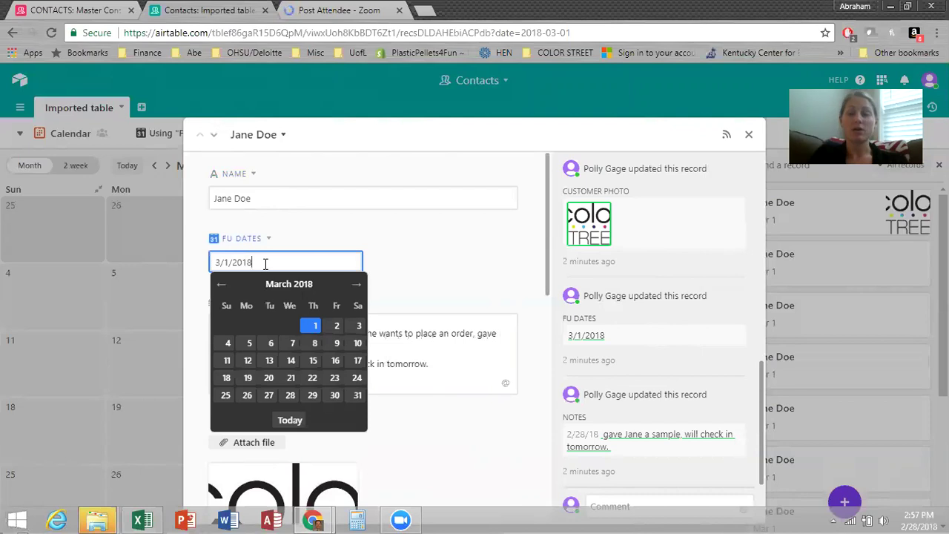
Change the first contact's FU date to 3/15/2018 and close the record.
{"action": "left_click", "coordinate": [313, 361]}
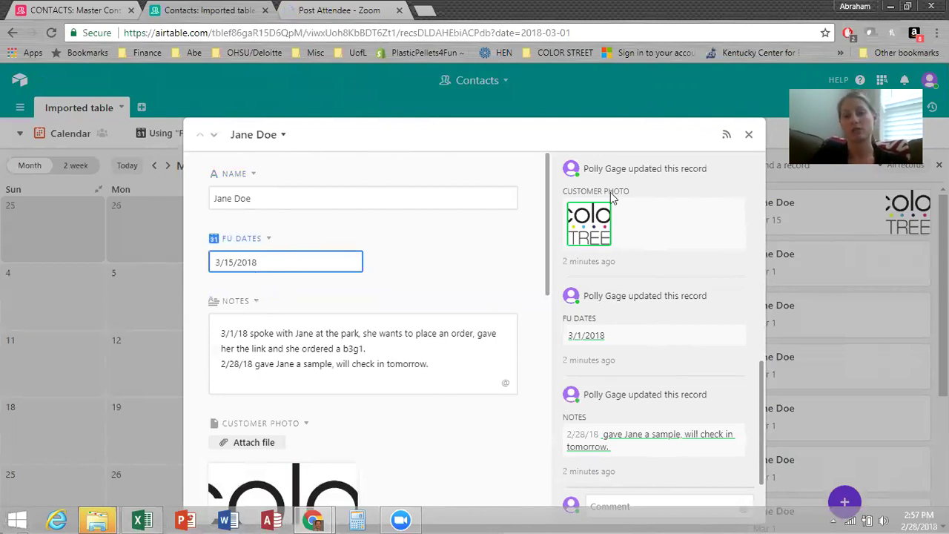
{"action": "left_click", "coordinate": [749, 136]}
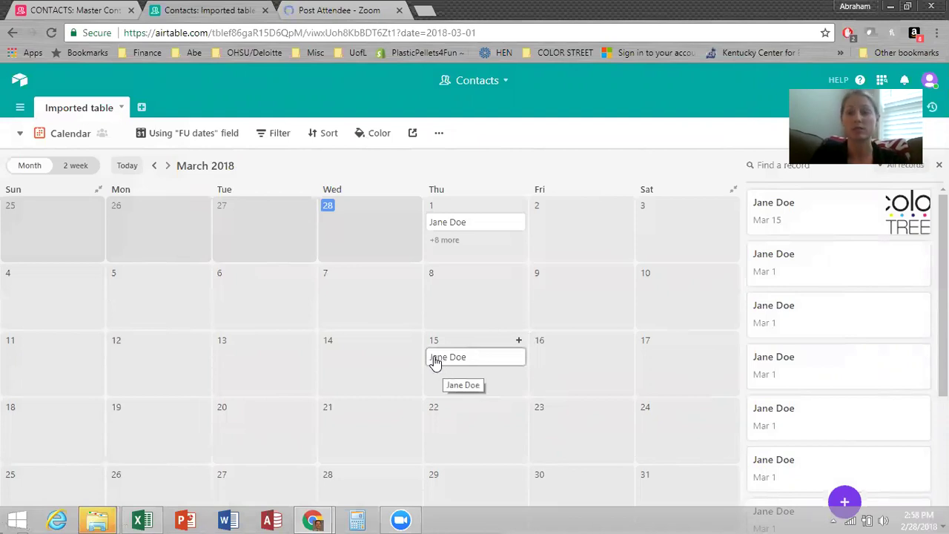
Open and close another March 1 contact's record, then show the table's views list.
{"action": "left_click", "coordinate": [482, 223]}
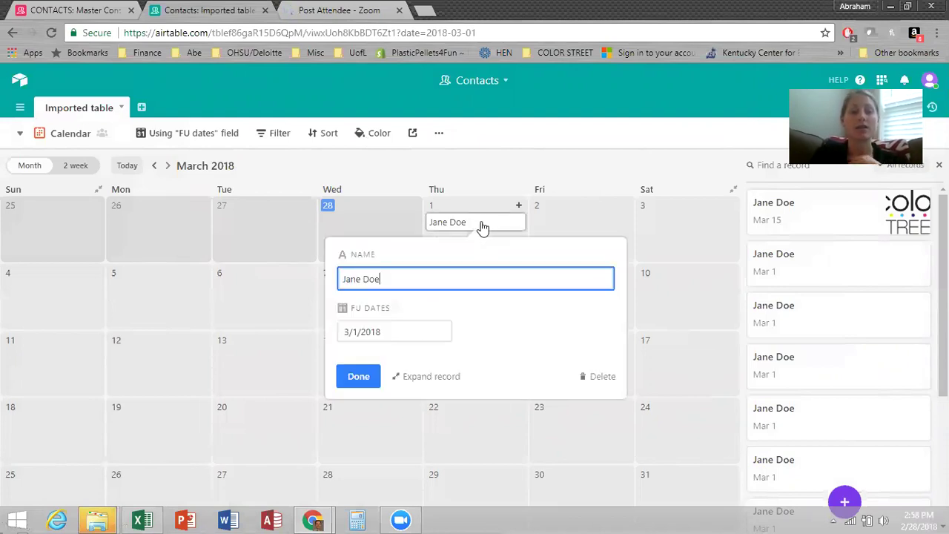
{"action": "left_click", "coordinate": [455, 379]}
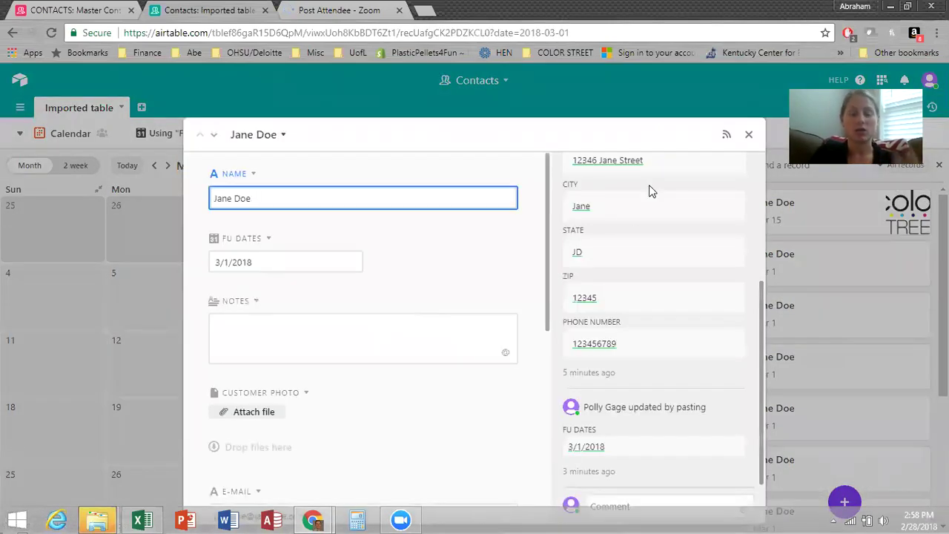
{"action": "left_click", "coordinate": [750, 135]}
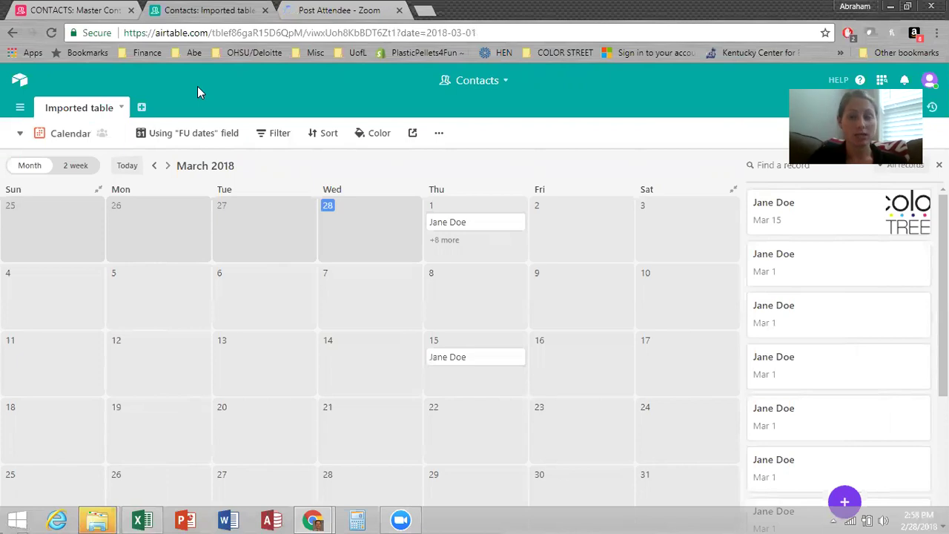
{"action": "left_click", "coordinate": [41, 134]}
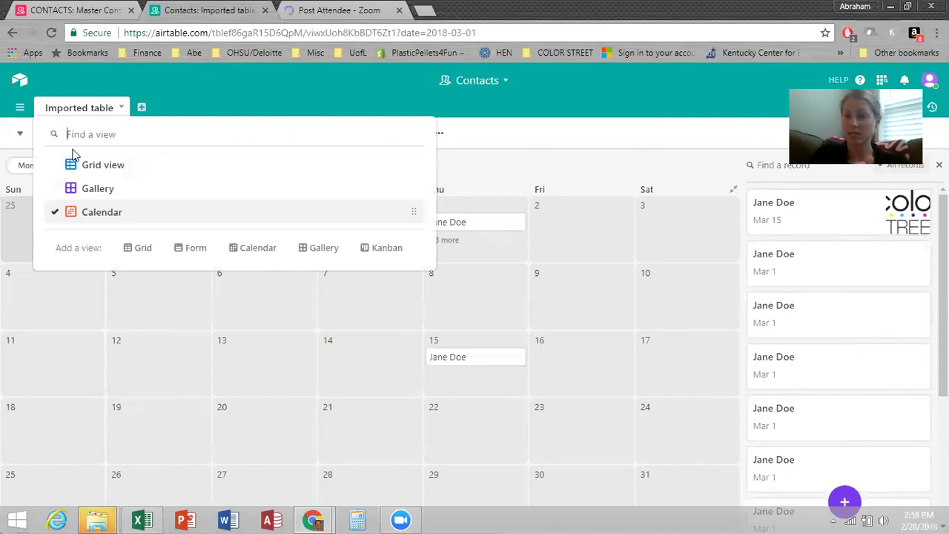
Add a Form view and retitle it 'Sample Request Form'.
{"action": "left_click", "coordinate": [188, 252]}
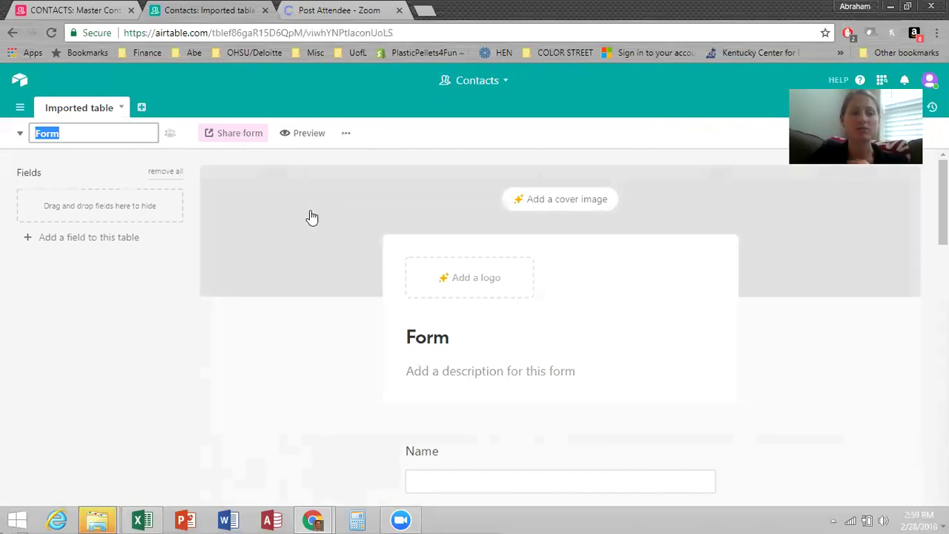
{"action": "scroll", "coordinate": [339, 220], "scroll_direction": "down", "scroll_amount": 2}
{"action": "left_click", "coordinate": [457, 197]}
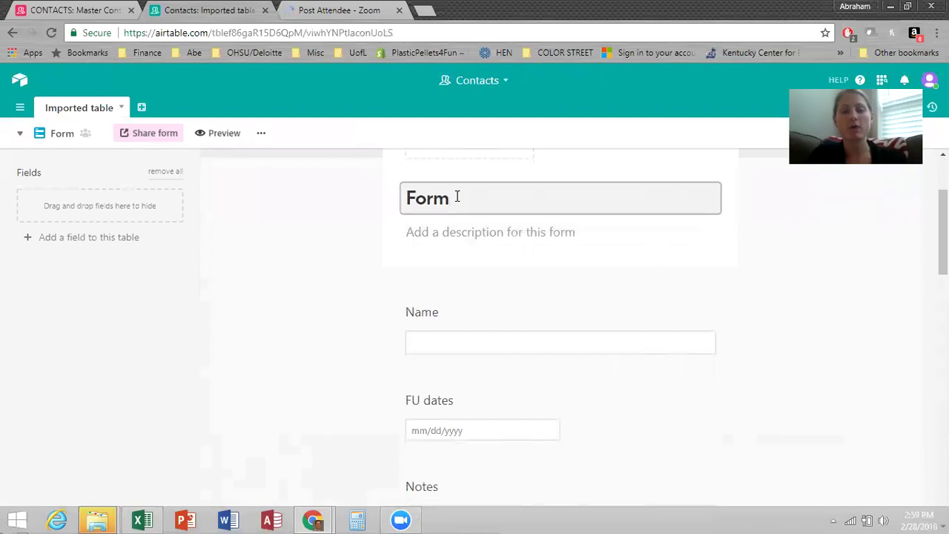
{"action": "key", "text": "BackSpace"}
{"action": "key", "text": "BackSpace"}
{"action": "key", "text": "BackSpace"}
{"action": "key", "text": "BackSpace"}
{"action": "type", "text": "Sample "}
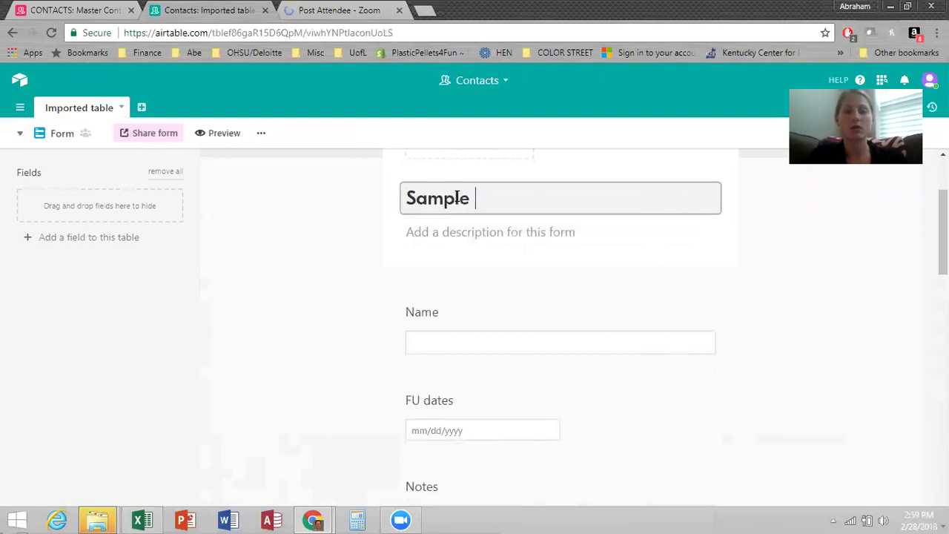
{"action": "type", "text": "Request Form"}
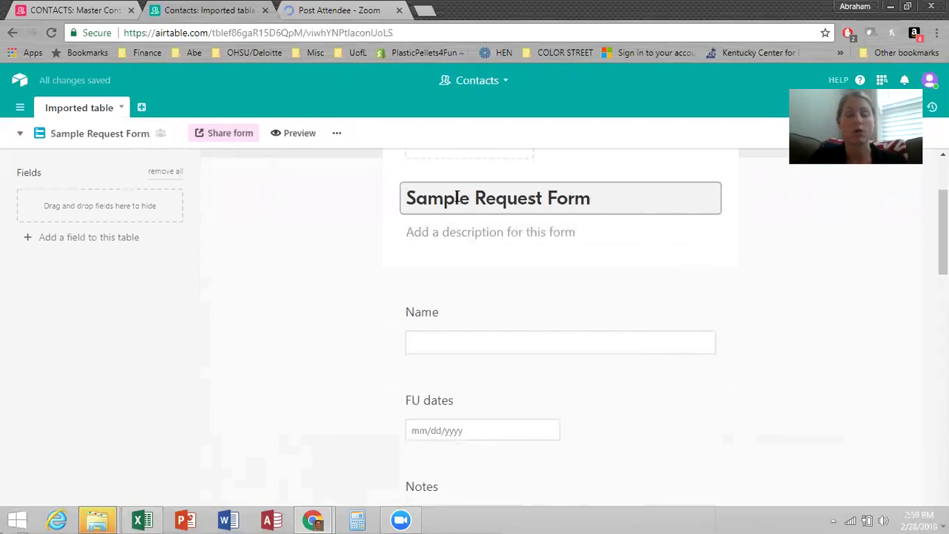
{"action": "left_click", "coordinate": [454, 232]}
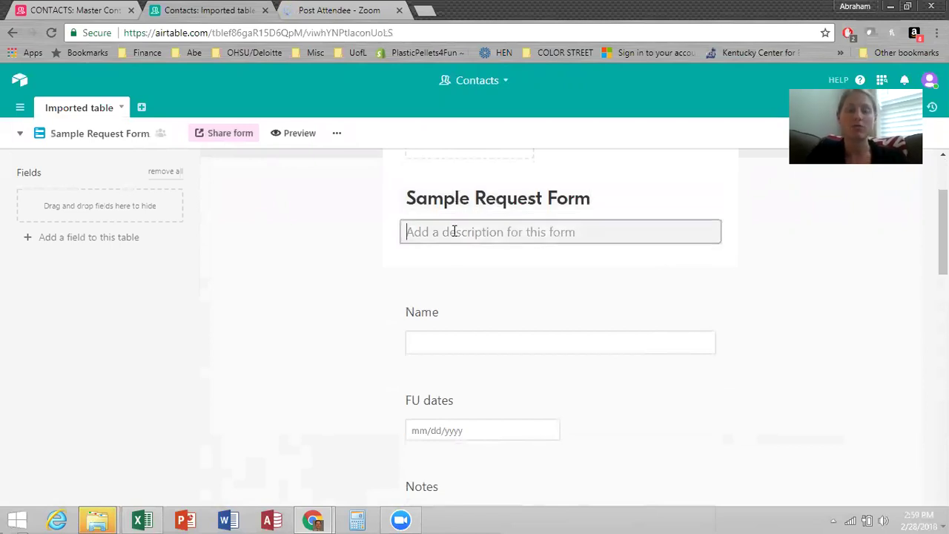
Paste the Color Street form's welcome paragraph as the form description.
{"action": "left_click", "coordinate": [78, 9]}
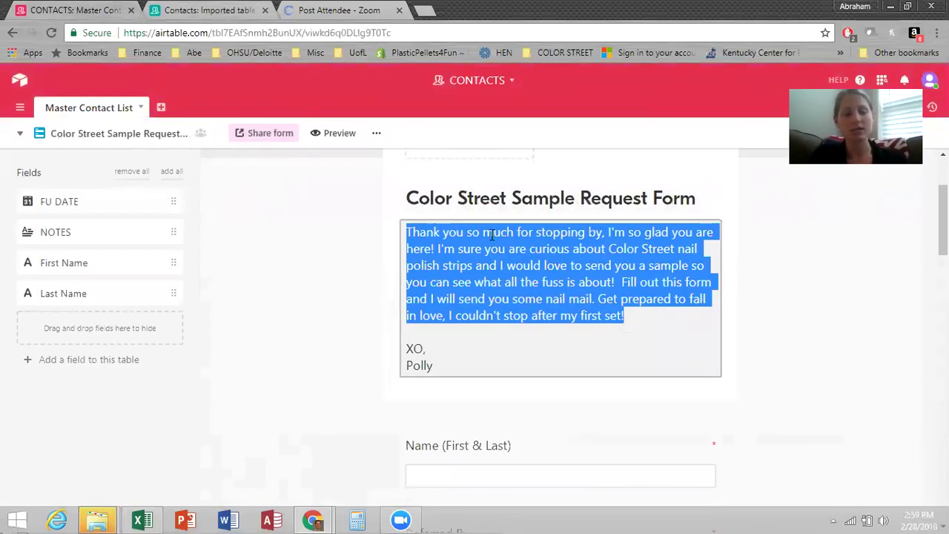
{"action": "left_click", "coordinate": [203, 15]}
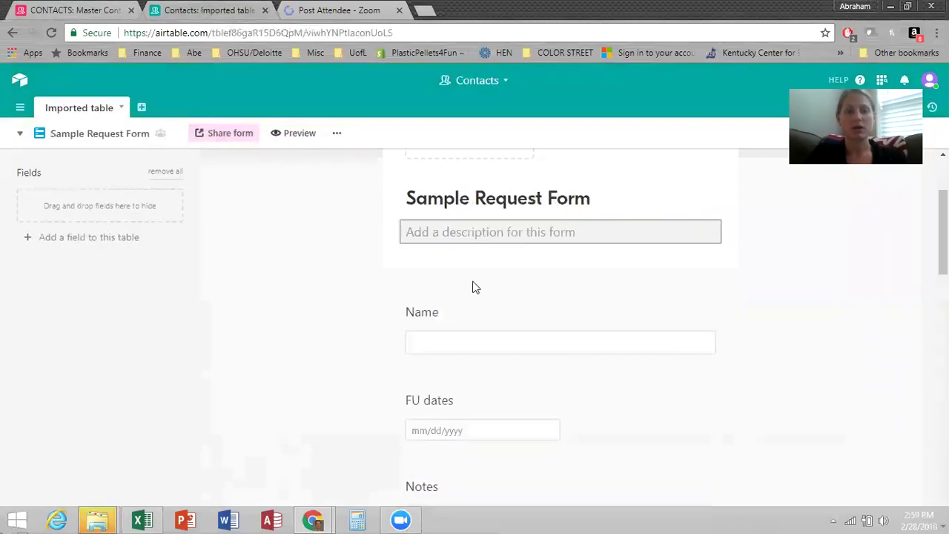
{"action": "left_click", "coordinate": [439, 237]}
{"action": "type", "text": "Thank you so much for stopping by. I'm so glad you are here! I'm sure you are curious about Color Street nail polish strips and I would love to send you a sample so you can see what all the fuss is about!  Fill out this form and I will send you some nail mail. Get prepared to fall in love, I couldn't stop after my first set!"}
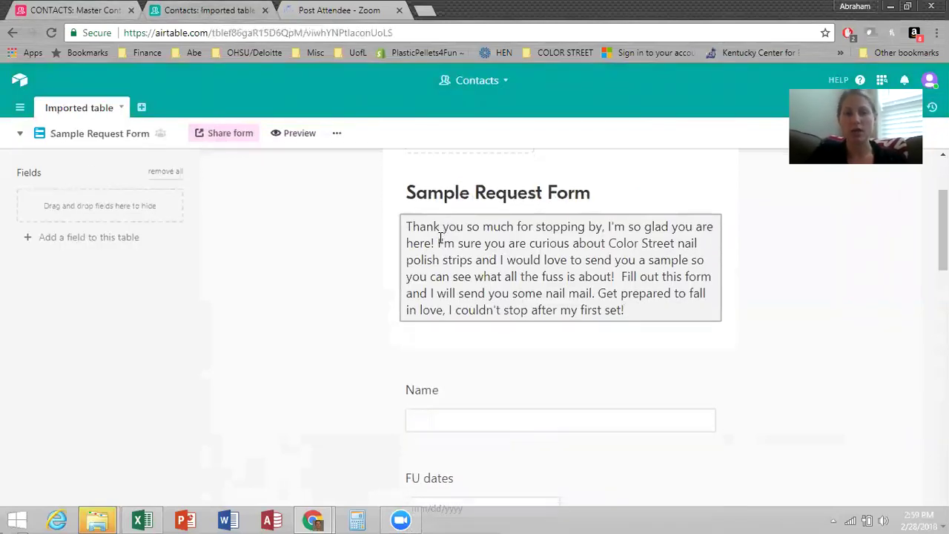
{"action": "scroll", "coordinate": [455, 254], "scroll_direction": "down", "scroll_amount": 2}
Relabel the Name question 'Name (first & last)' and make it required.
{"action": "left_click", "coordinate": [457, 256]}
{"action": "left_click", "coordinate": [465, 299]}
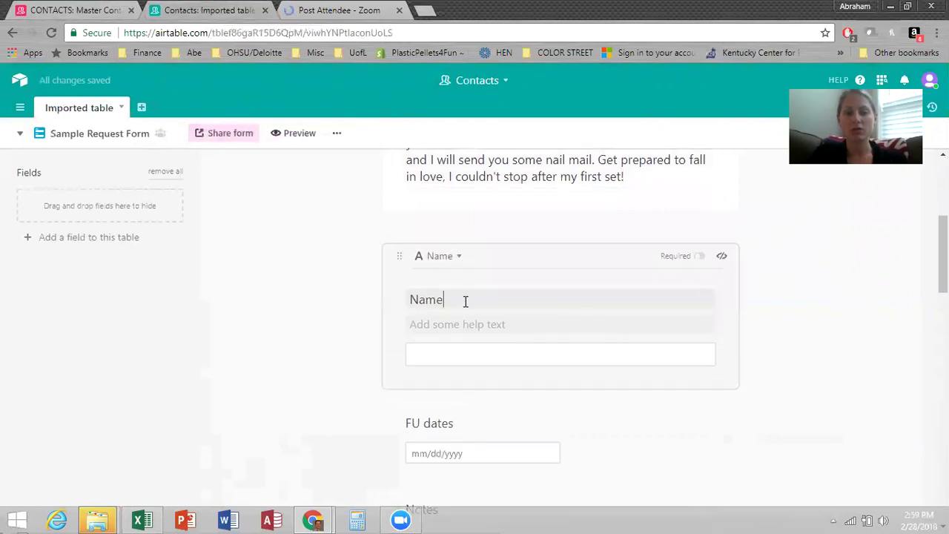
{"action": "type", "text": "(first & last)"}
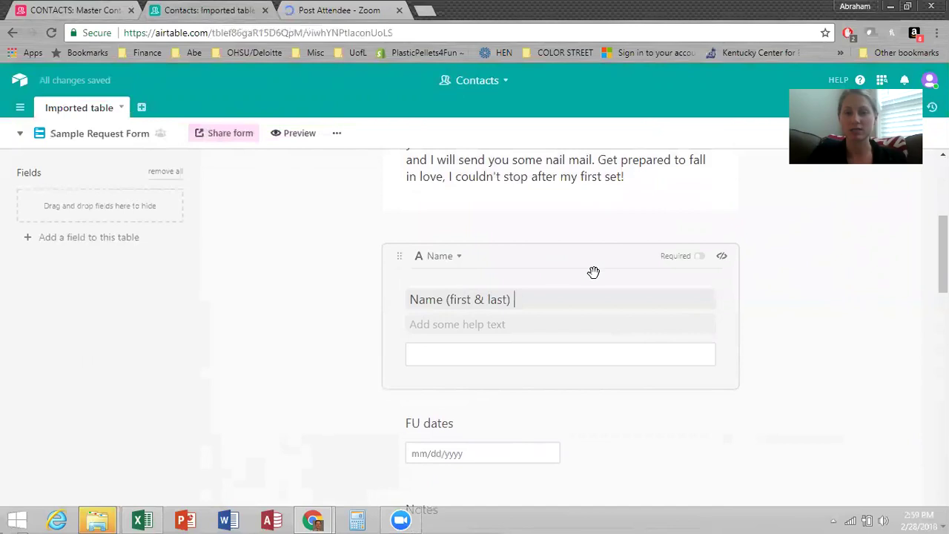
{"action": "left_click", "coordinate": [665, 263]}
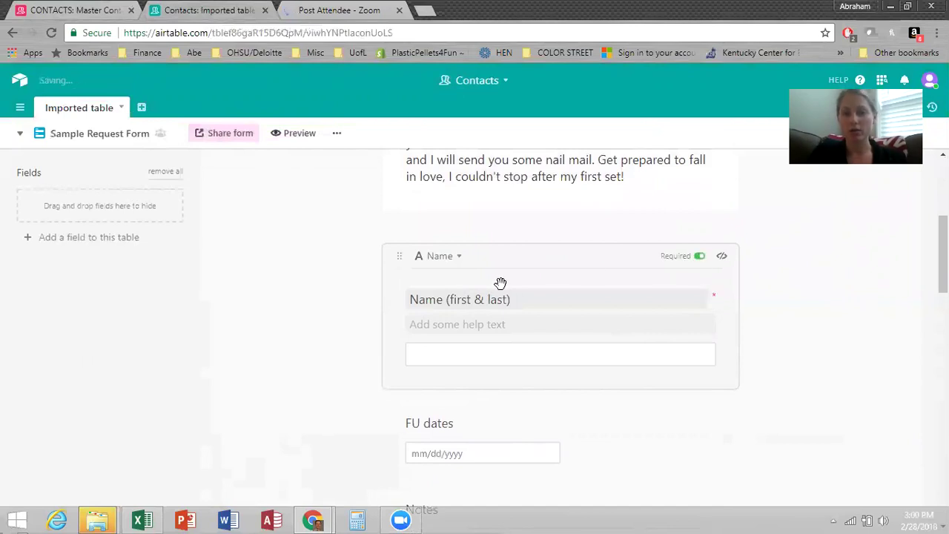
{"action": "scroll", "coordinate": [504, 289], "scroll_direction": "down", "scroll_amount": 2}
Hide the FU dates, Notes and Customer Photo questions from the form.
{"action": "left_click", "coordinate": [531, 289]}
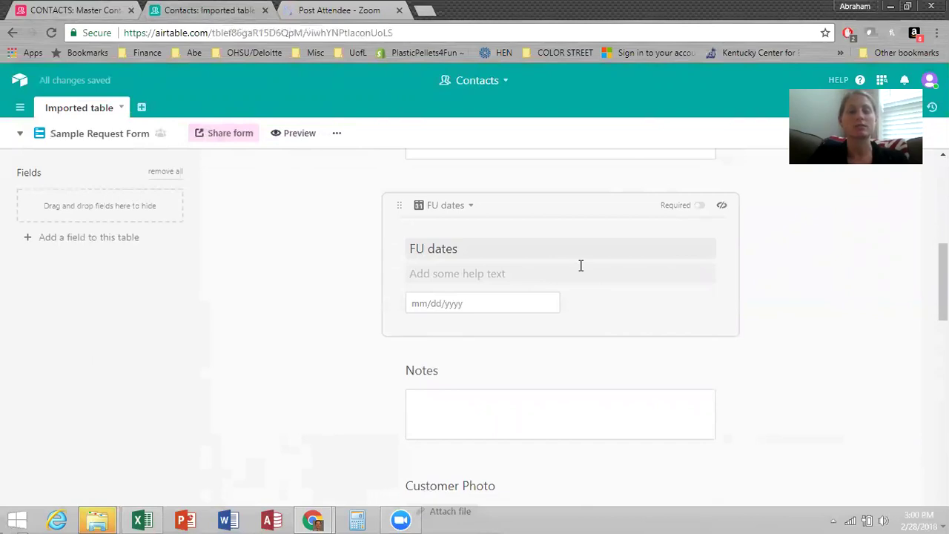
{"action": "left_click", "coordinate": [722, 207]}
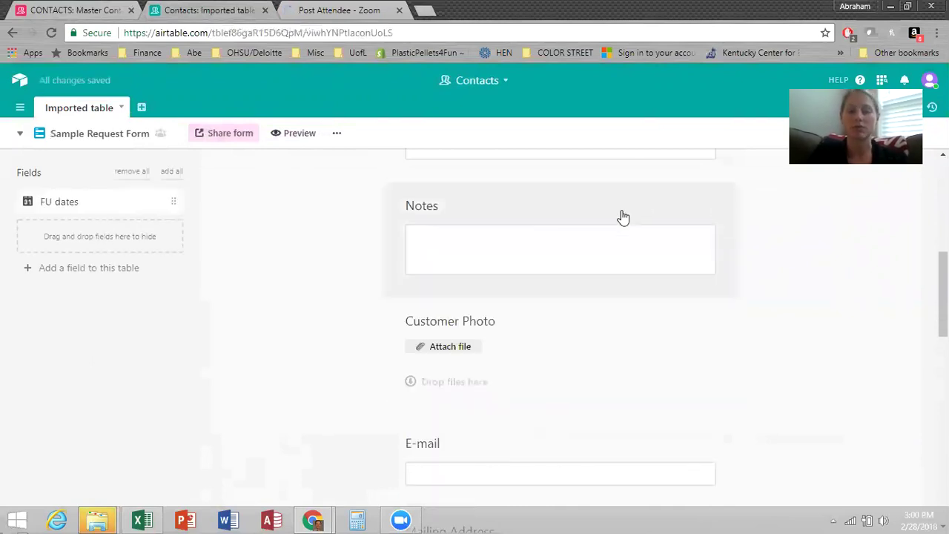
{"action": "left_click", "coordinate": [722, 205]}
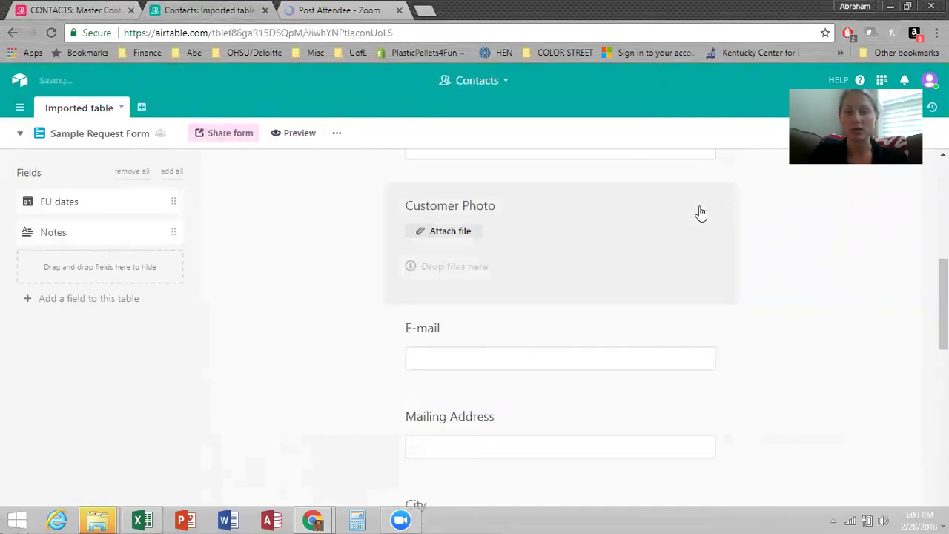
{"action": "left_click", "coordinate": [720, 207]}
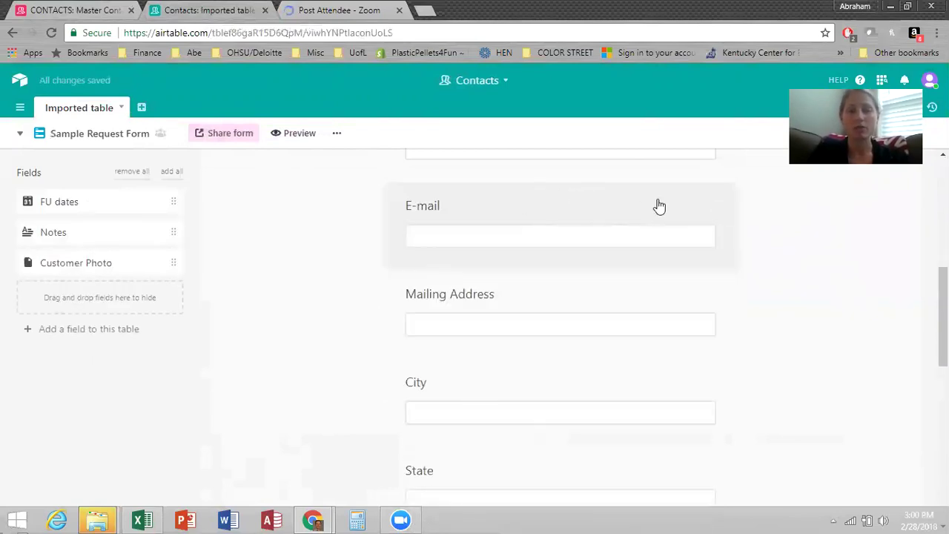
Make the E-mail and Mailing Address questions required.
{"action": "left_click", "coordinate": [689, 208]}
{"action": "left_click", "coordinate": [702, 205]}
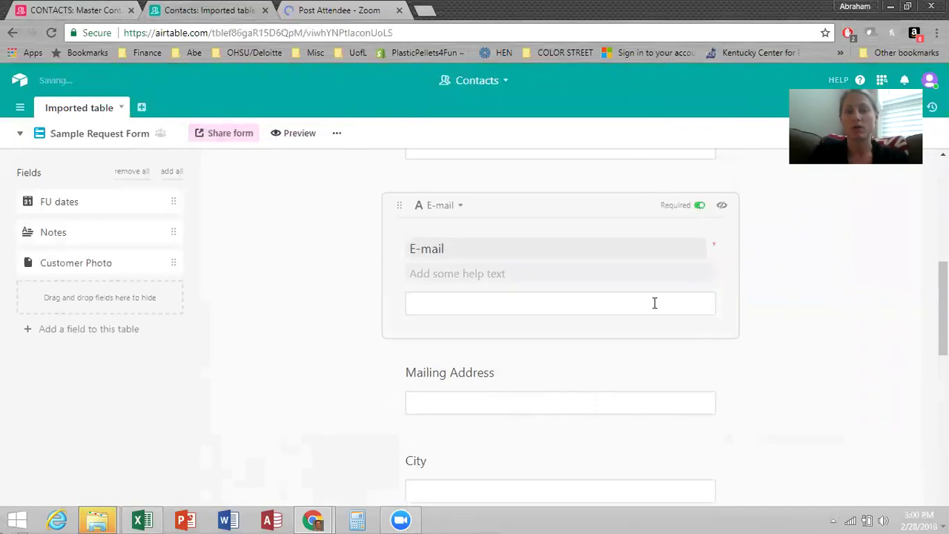
{"action": "left_click", "coordinate": [629, 371]}
{"action": "left_click", "coordinate": [700, 294]}
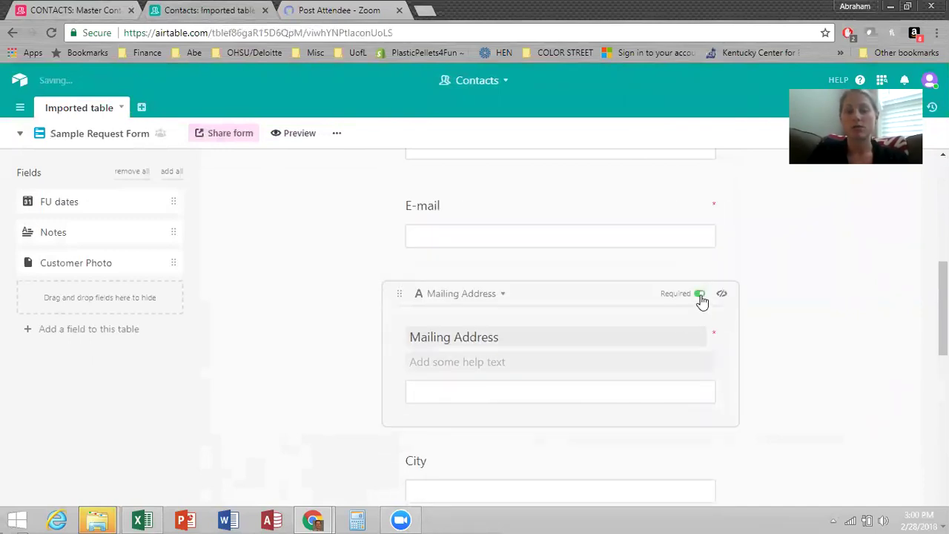
{"action": "scroll", "coordinate": [702, 302], "scroll_direction": "down", "scroll_amount": 2}
Make the City, State and Zip questions required.
{"action": "left_click", "coordinate": [678, 319]}
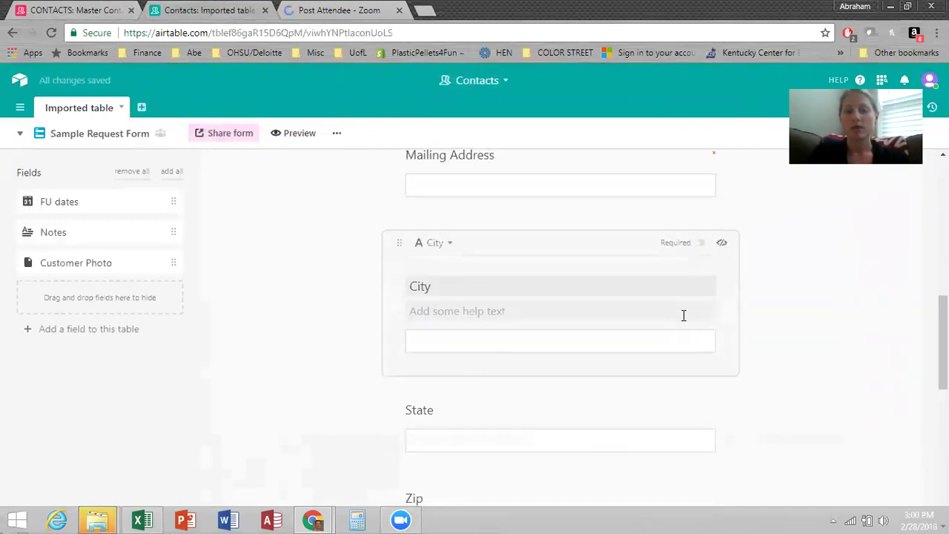
{"action": "left_click", "coordinate": [699, 249]}
{"action": "left_click", "coordinate": [657, 405]}
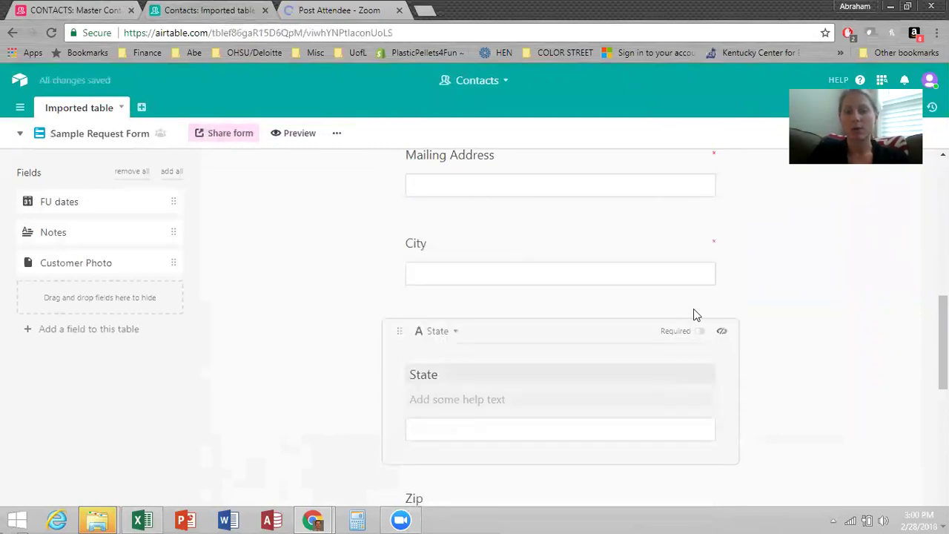
{"action": "left_click", "coordinate": [697, 336]}
{"action": "scroll", "coordinate": [631, 332], "scroll_direction": "down", "scroll_amount": 2}
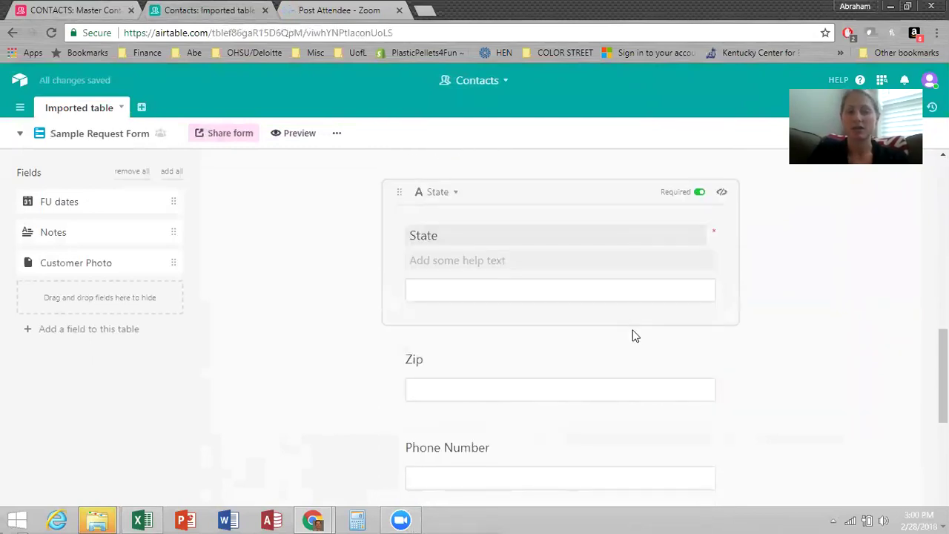
{"action": "left_click", "coordinate": [642, 354]}
{"action": "left_click", "coordinate": [700, 281]}
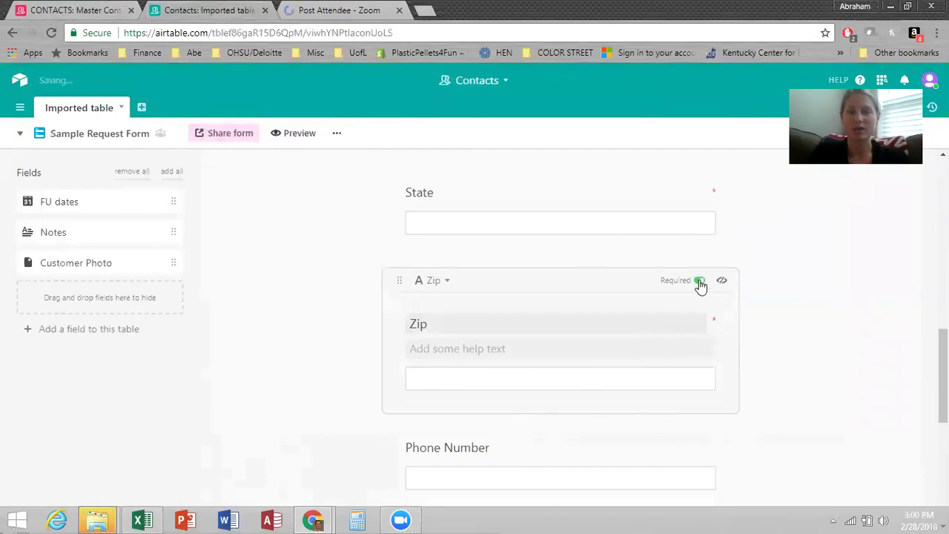
{"action": "scroll", "coordinate": [549, 334], "scroll_direction": "down", "scroll_amount": 2}
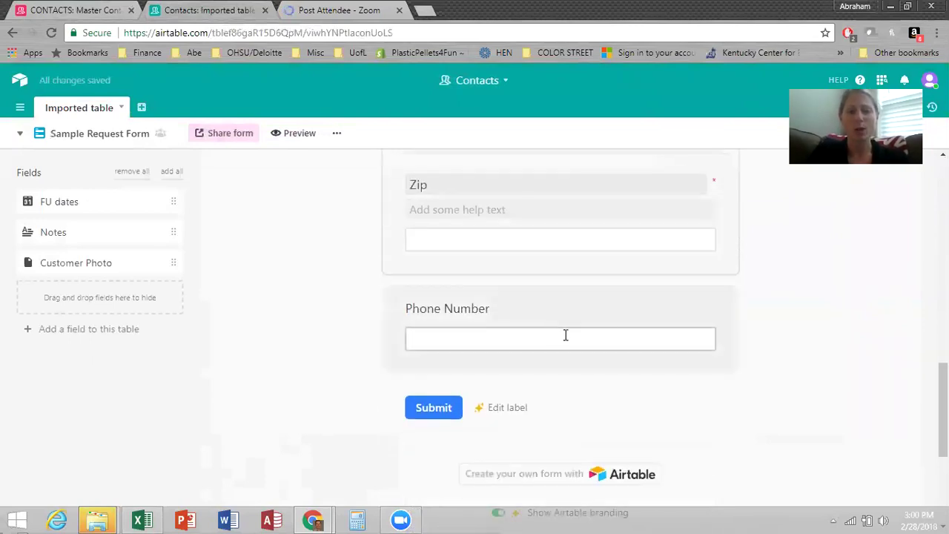
{"action": "left_click", "coordinate": [659, 319]}
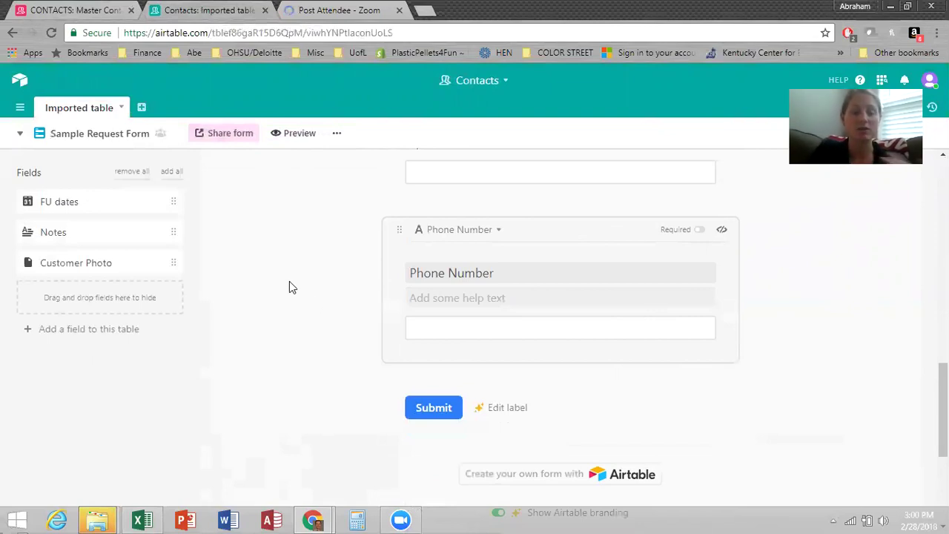
Create a multiple-select field named 'Which sample would you like to try?'.
{"action": "left_click", "coordinate": [99, 324]}
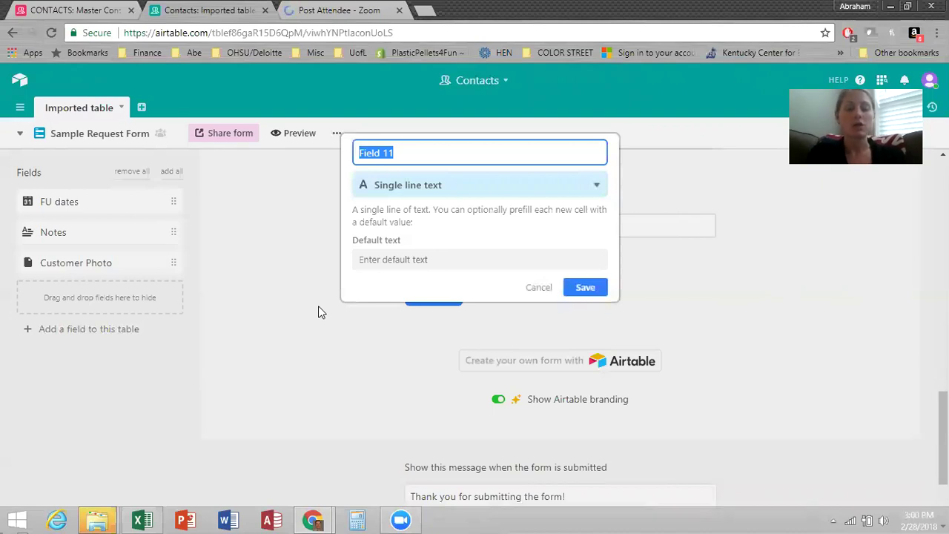
{"action": "type", "text": "Which sample"}
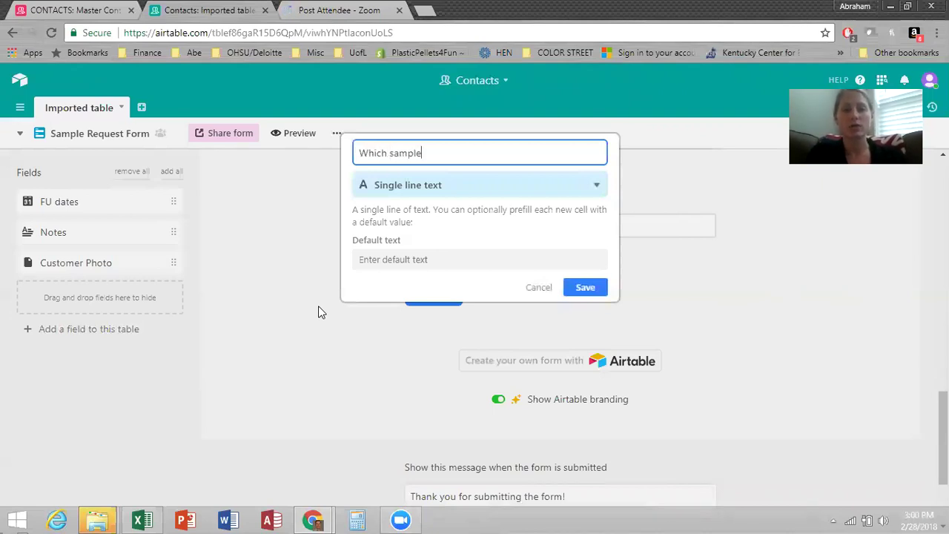
{"action": "type", "text": " would you like to try?"}
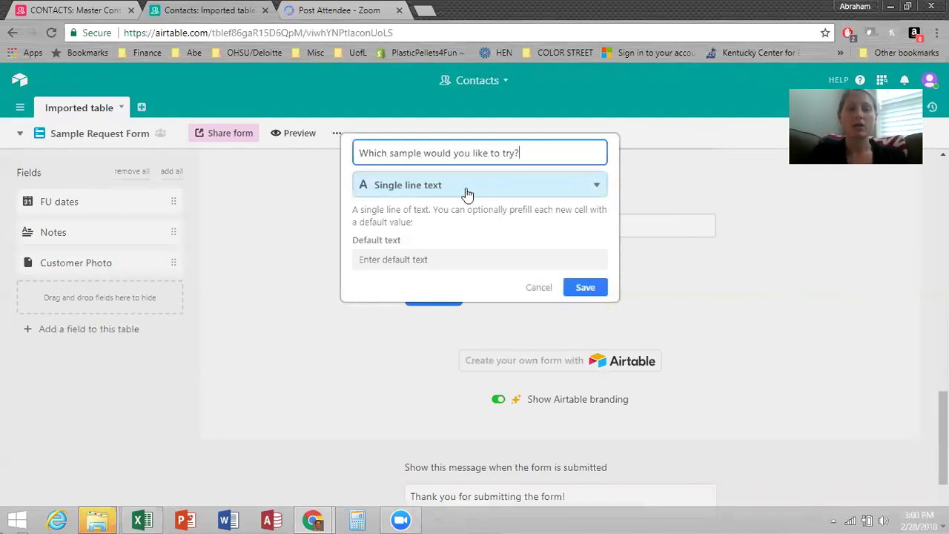
{"action": "left_click", "coordinate": [465, 186]}
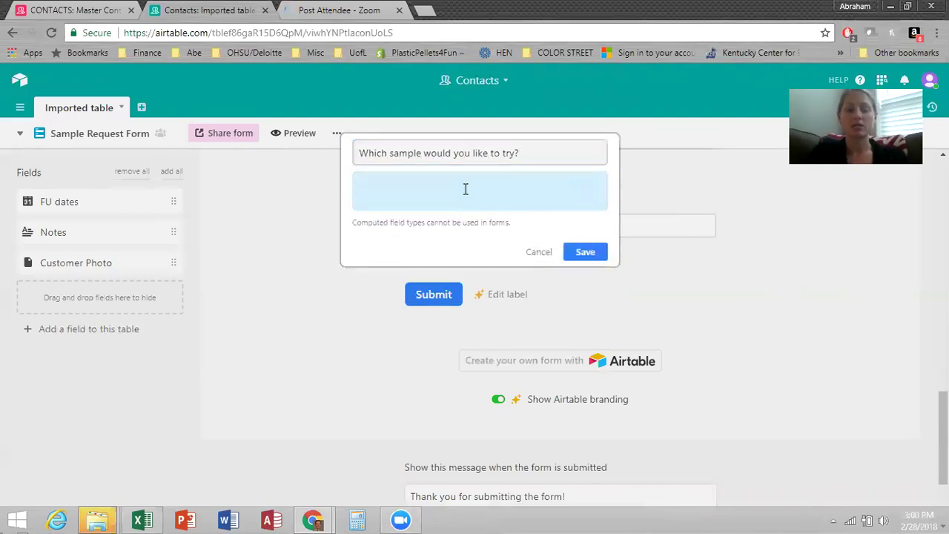
{"action": "left_click", "coordinate": [442, 330]}
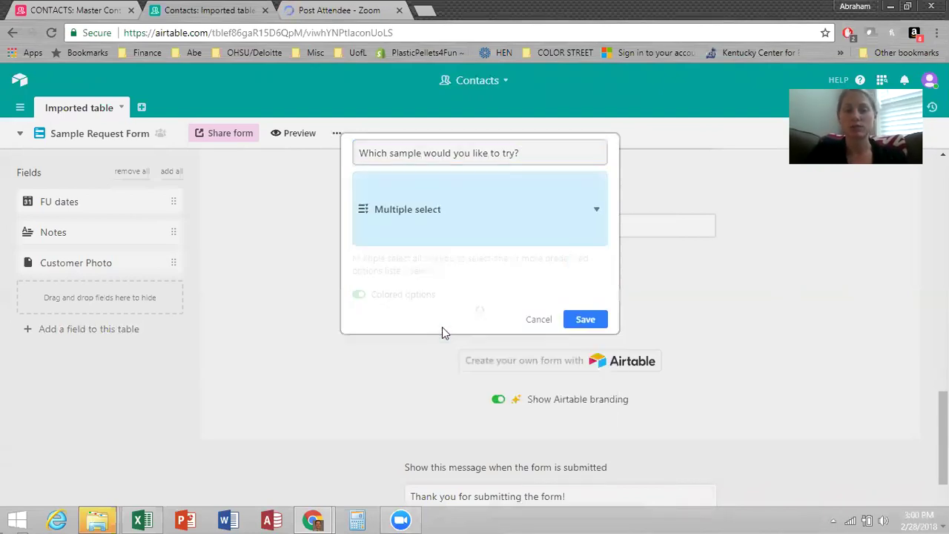
Give it the options solid, glitter, nail art and french mani, and save the field.
{"action": "left_click", "coordinate": [412, 304]}
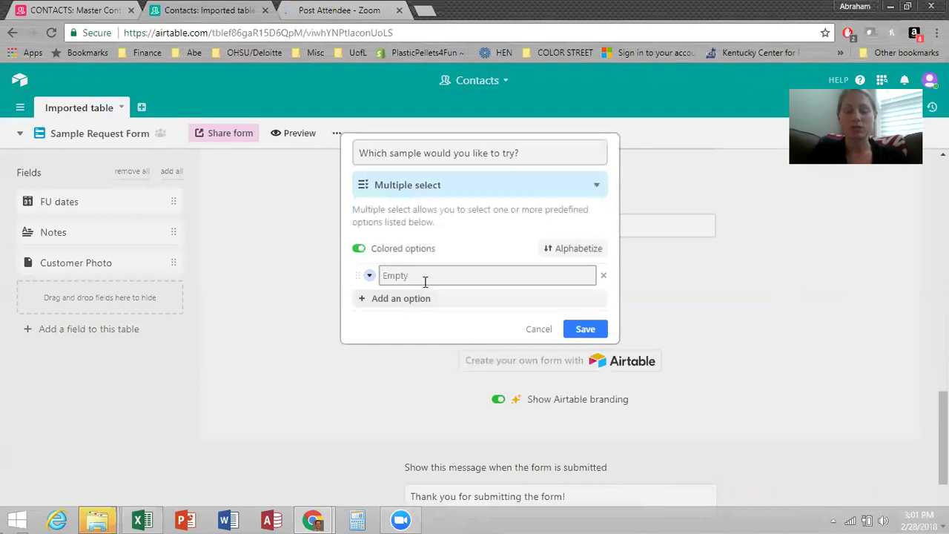
{"action": "type", "text": "solid"}
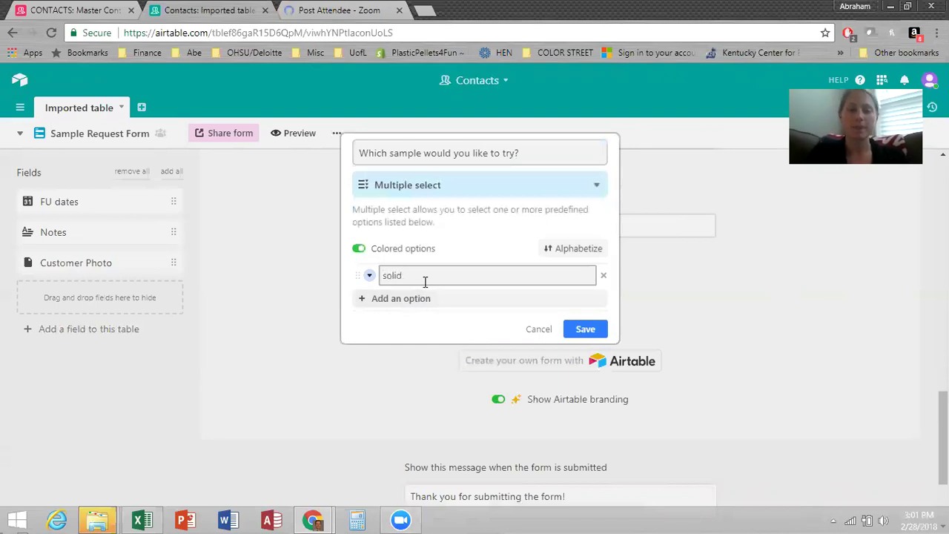
{"action": "left_click", "coordinate": [419, 298]}
{"action": "type", "text": "glitter"}
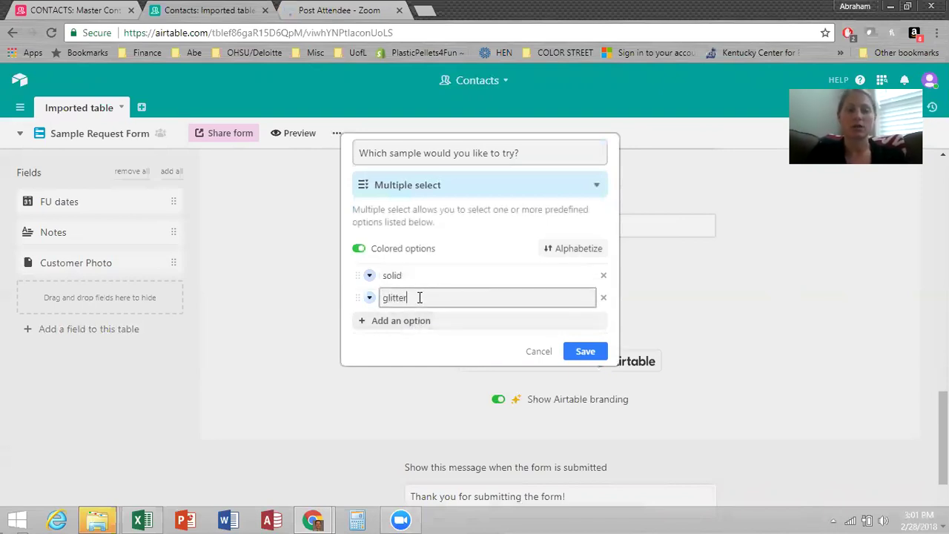
{"action": "left_click", "coordinate": [412, 321]}
{"action": "type", "text": "nail art"}
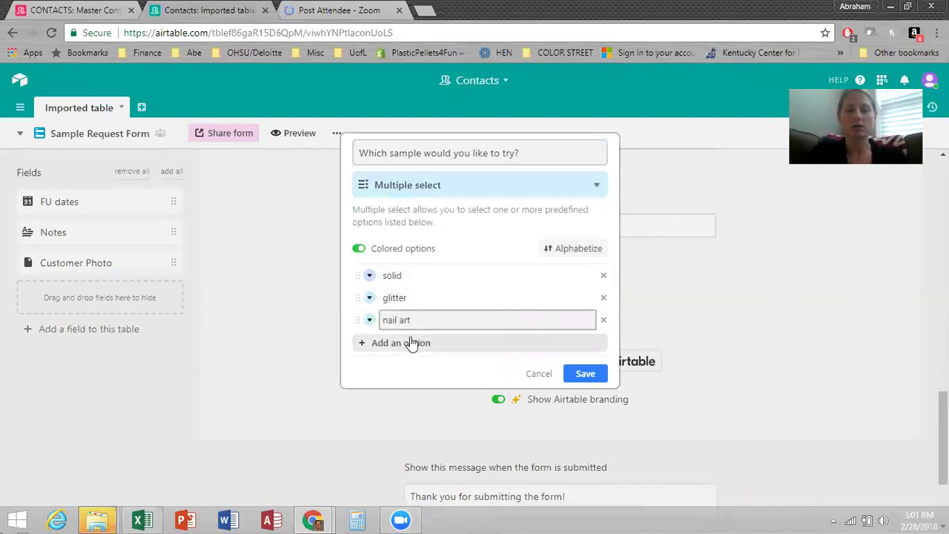
{"action": "left_click", "coordinate": [409, 344]}
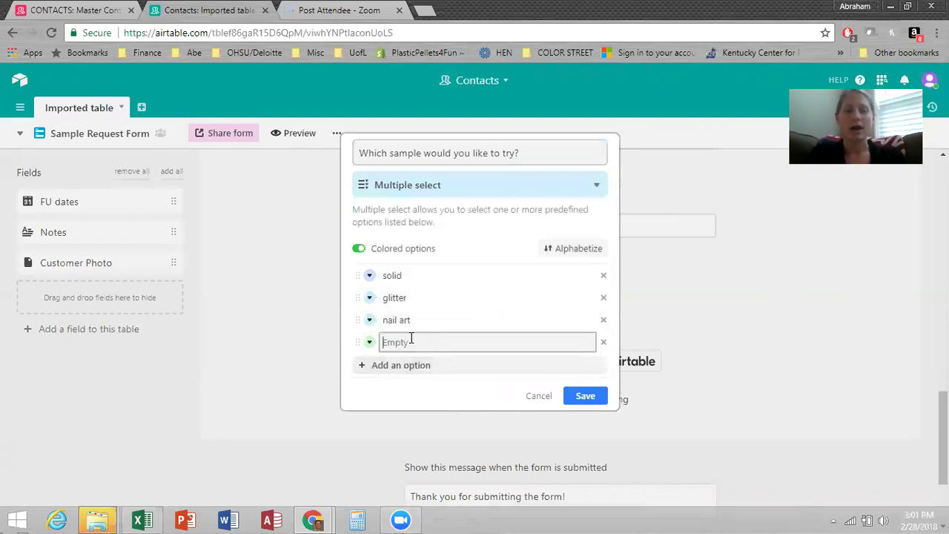
{"action": "type", "text": "french mani"}
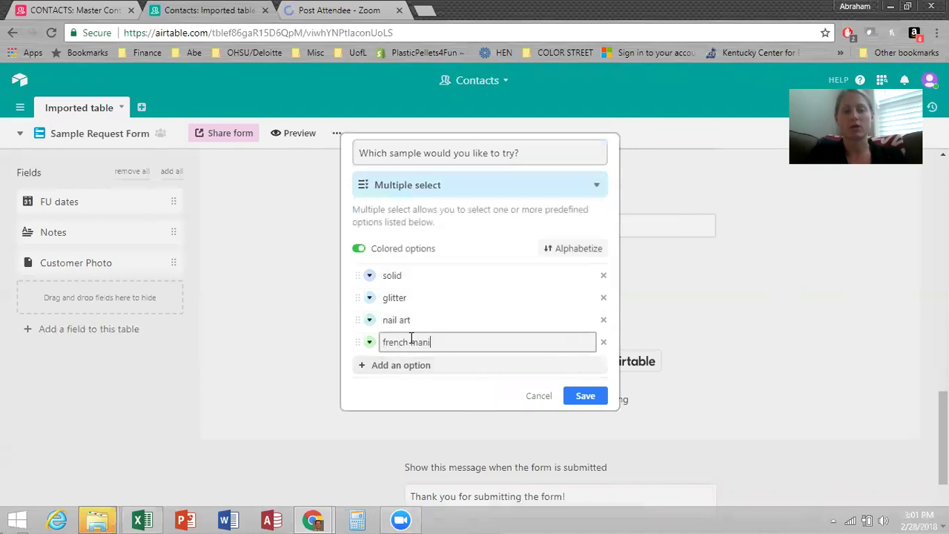
{"action": "left_click", "coordinate": [586, 397]}
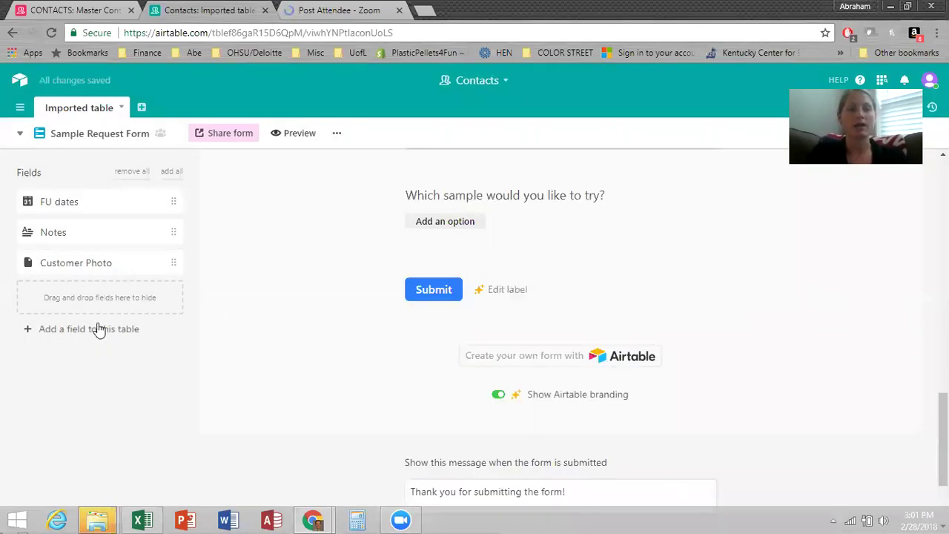
Create the multiple-select field 'Best way to contact you?' with options phone call, text, FB mesenger and email.
{"action": "left_click", "coordinate": [120, 331]}
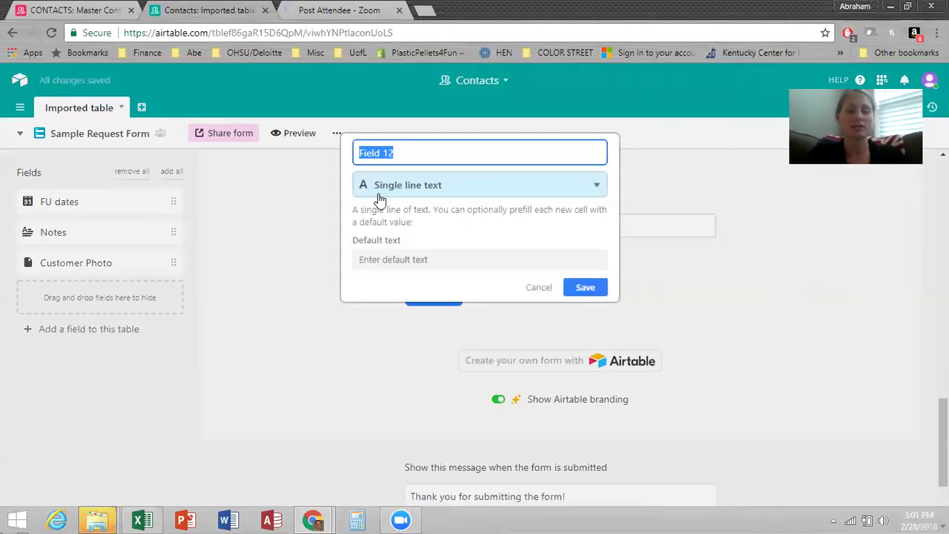
{"action": "type", "text": "Best way to c"}
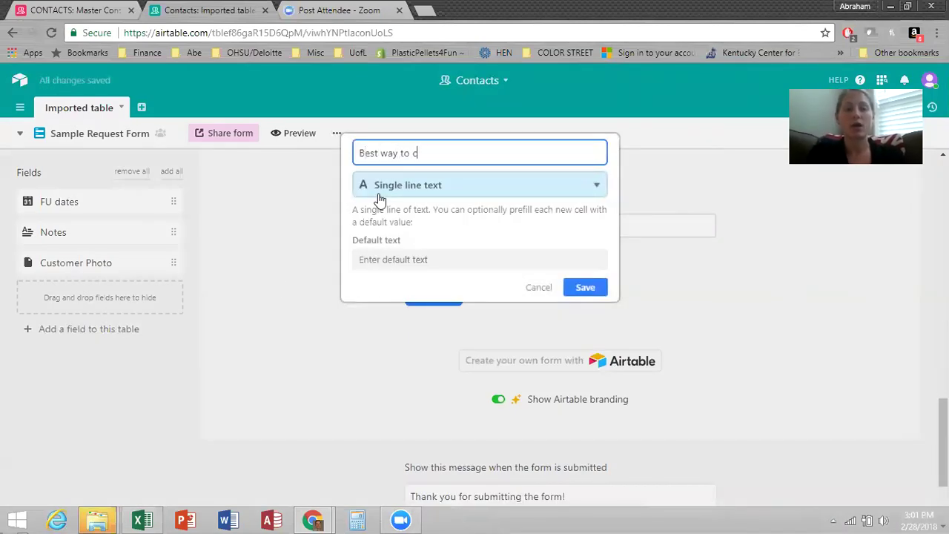
{"action": "type", "text": "ontact you?"}
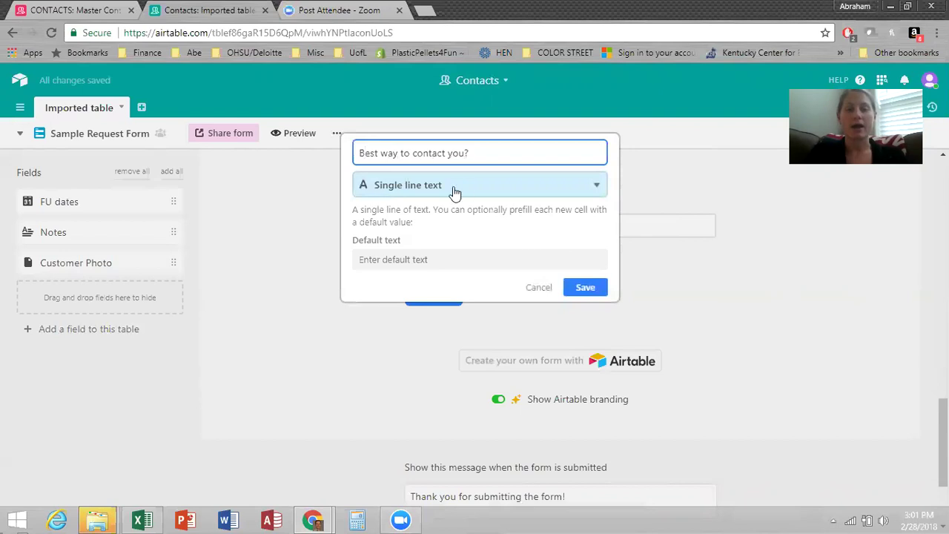
{"action": "left_click", "coordinate": [465, 184]}
{"action": "left_click", "coordinate": [450, 333]}
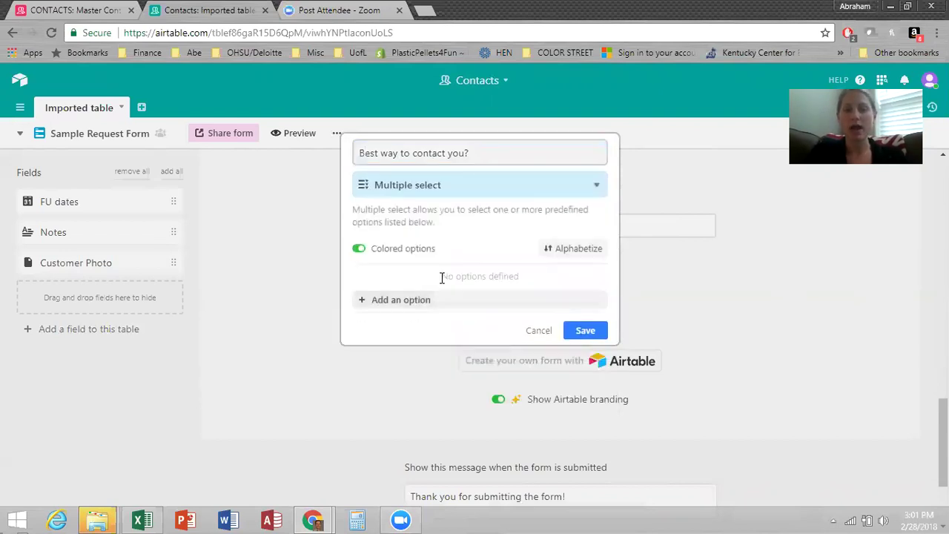
{"action": "type", "text": "phone call"}
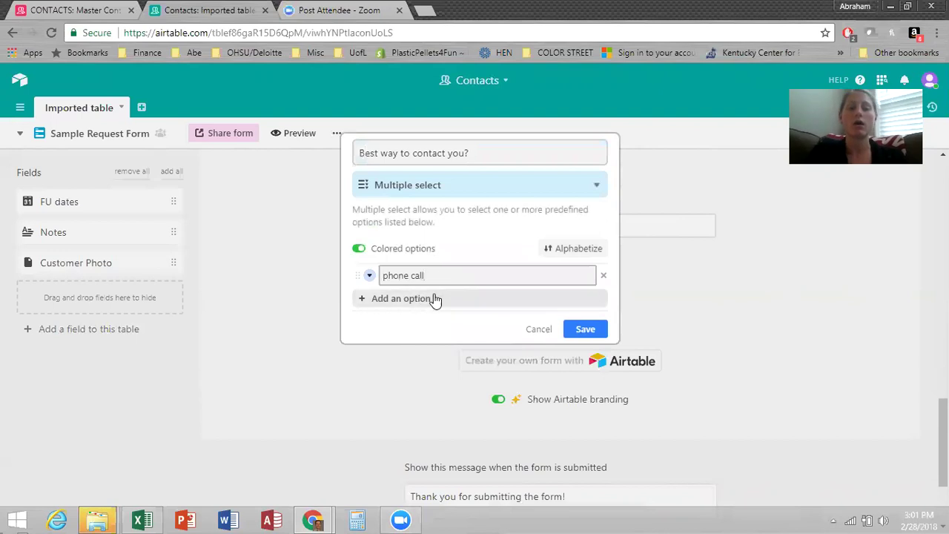
{"action": "left_click", "coordinate": [416, 299]}
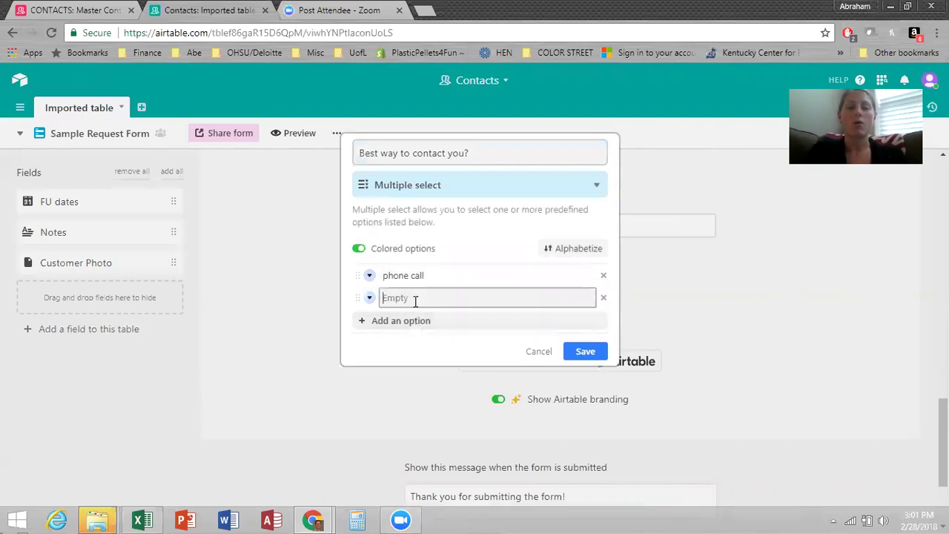
{"action": "type", "text": "text"}
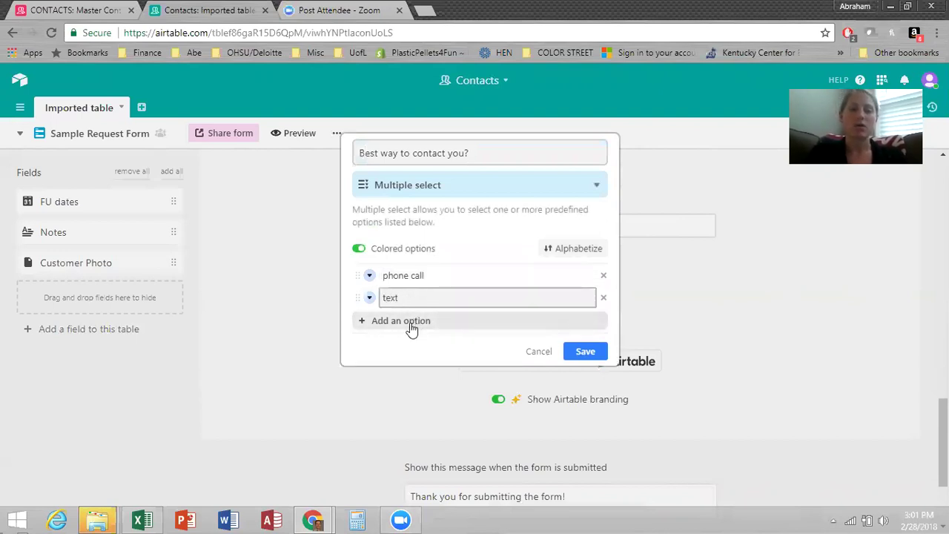
{"action": "left_click", "coordinate": [409, 320]}
{"action": "type", "text": "FB me"}
{"action": "type", "text": "senger"}
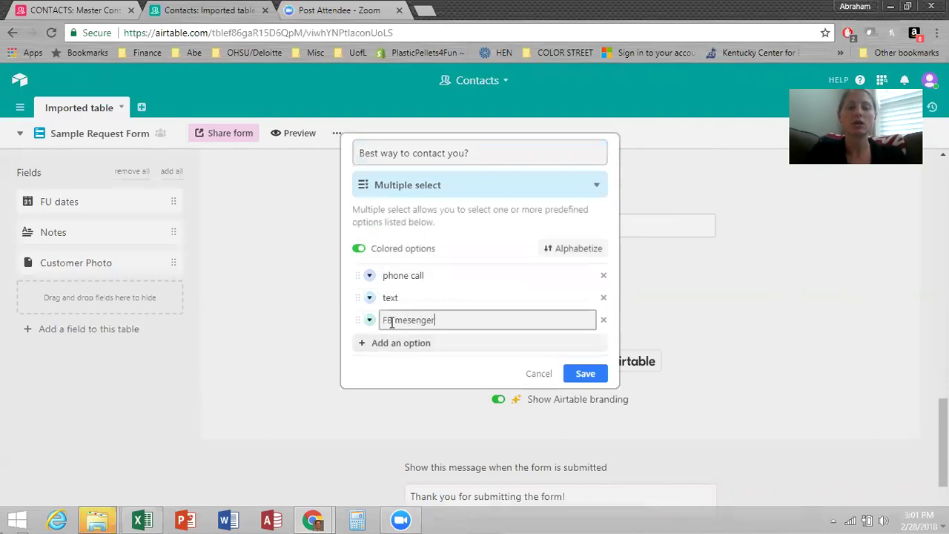
{"action": "left_click", "coordinate": [401, 343]}
{"action": "type", "text": "email"}
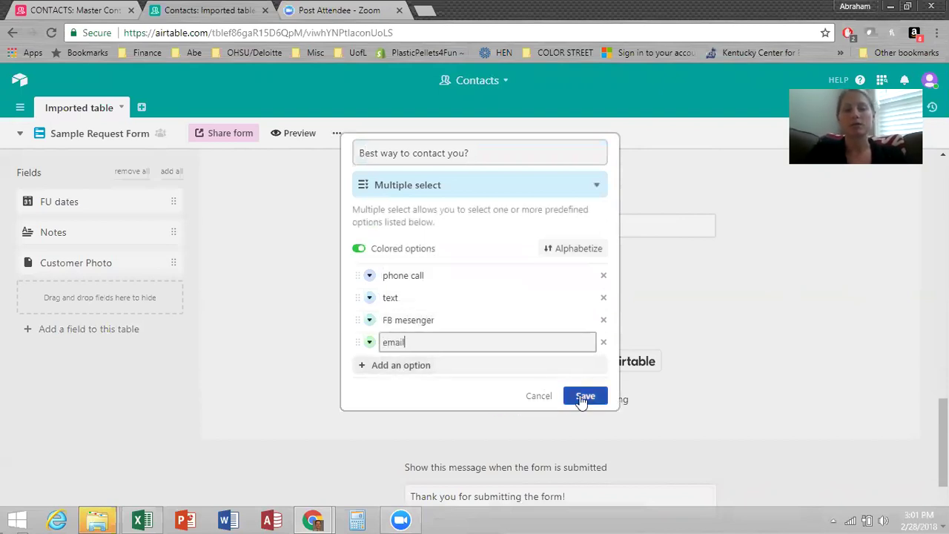
{"action": "left_click", "coordinate": [581, 404]}
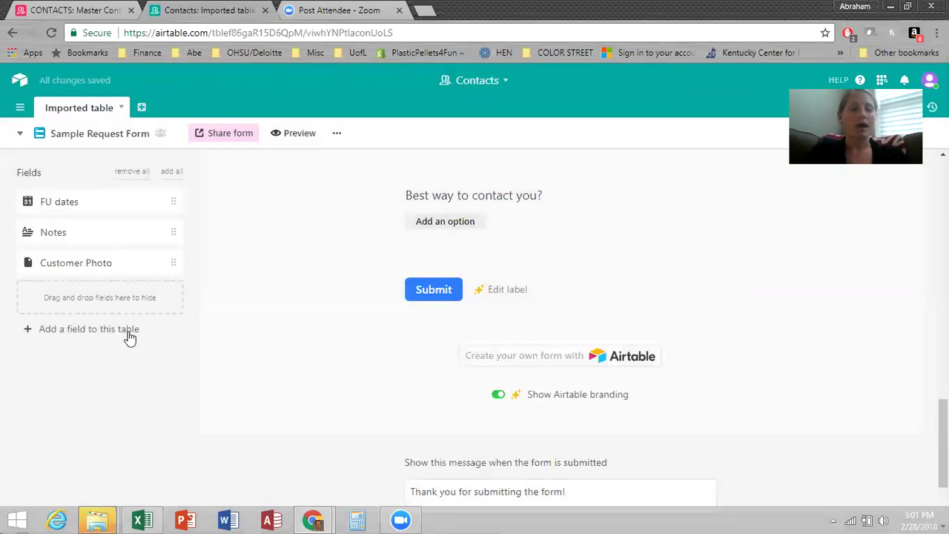
Add a new multiple-select field named 'I'd like more info on...'.
{"action": "left_click", "coordinate": [126, 331]}
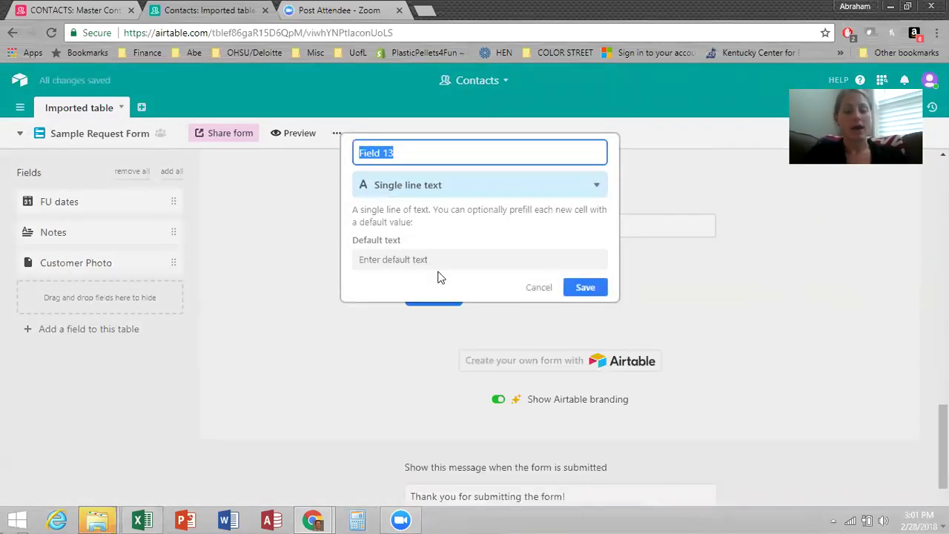
{"action": "key", "text": "BackSpace"}
{"action": "type", "text": "I'd "}
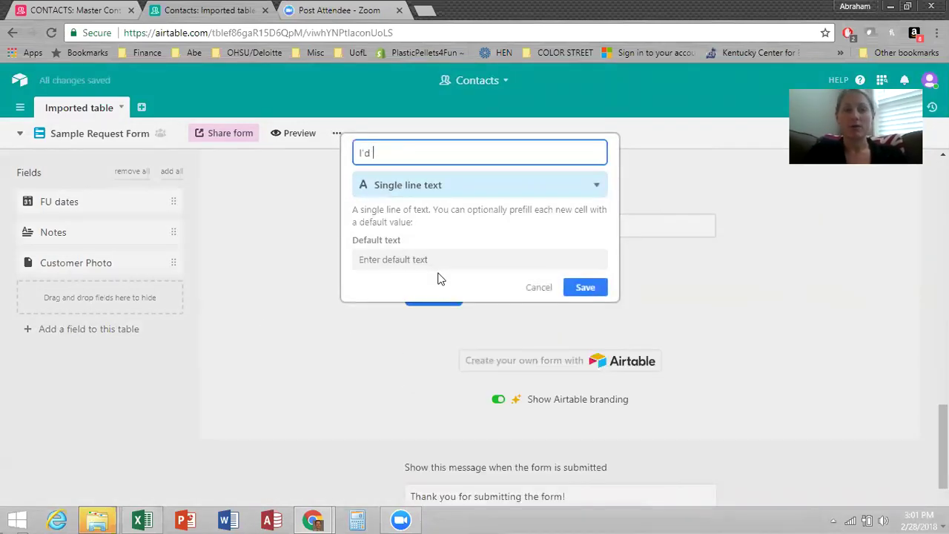
{"action": "type", "text": "like more info on"}
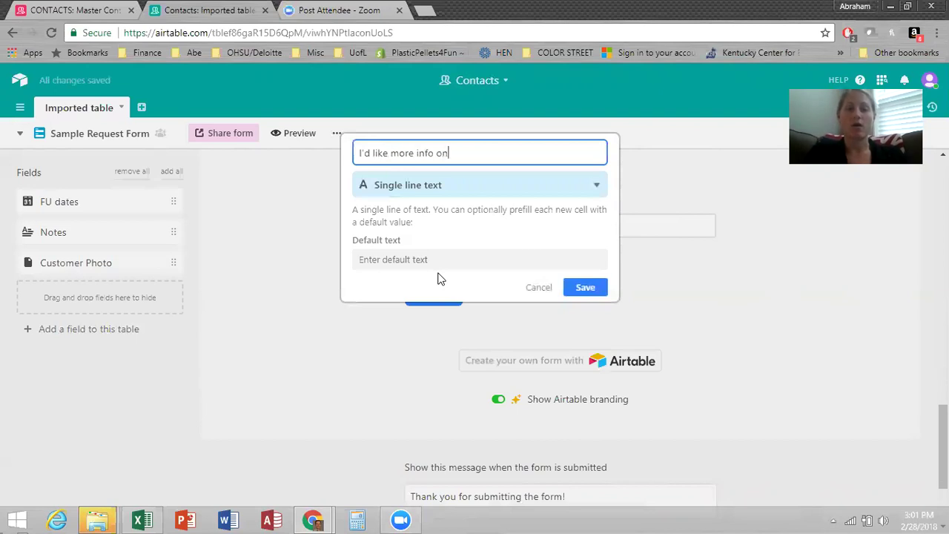
{"action": "type", "text": "..."}
{"action": "left_click", "coordinate": [475, 185]}
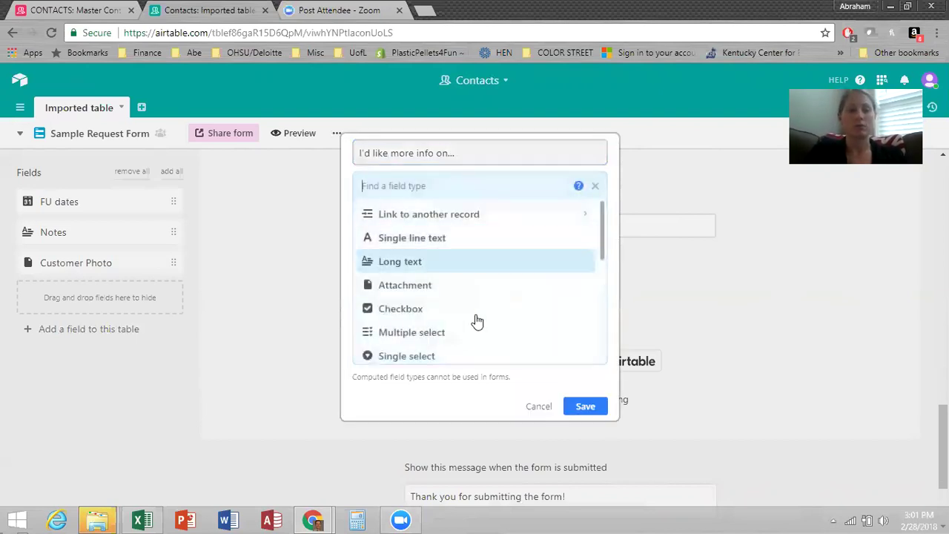
{"action": "left_click", "coordinate": [460, 331]}
Give it five options: hosting an online party, hosting a local nail bar, getting paid to have pretty nails, purchasing nail strip, none of the above.
{"action": "left_click", "coordinate": [404, 301]}
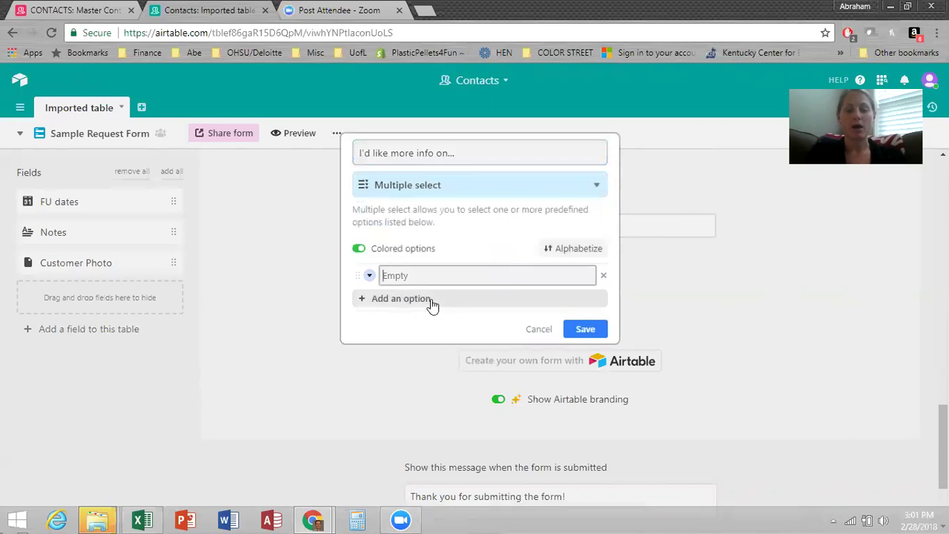
{"action": "type", "text": "hosting "}
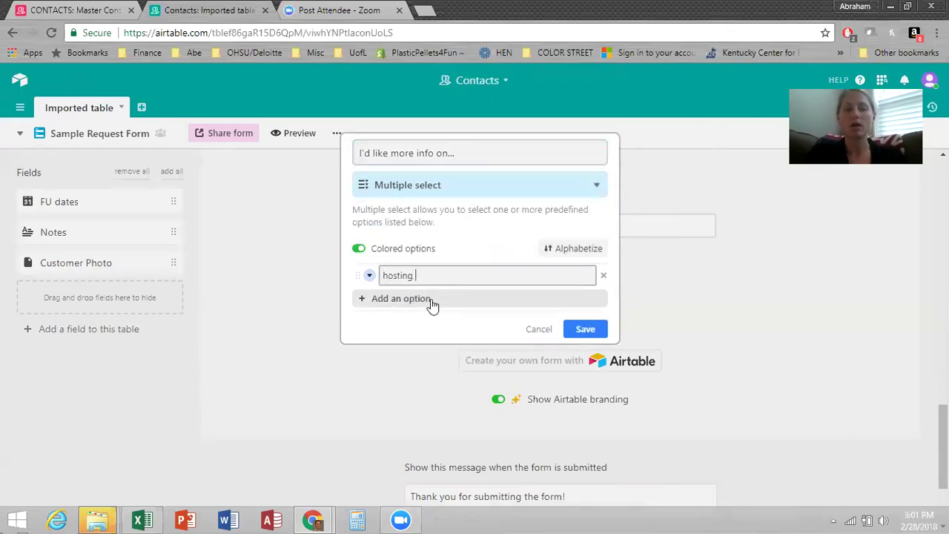
{"action": "type", "text": "aon "}
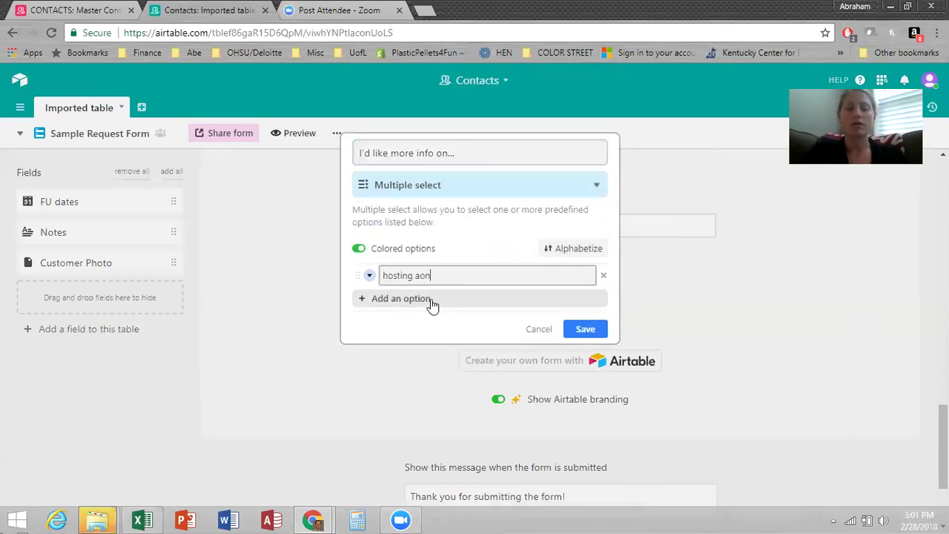
{"action": "key", "text": "BackSpace"}
{"action": "key", "text": "BackSpace"}
{"action": "key", "text": "BackSpace"}
{"action": "type", "text": "n online party"}
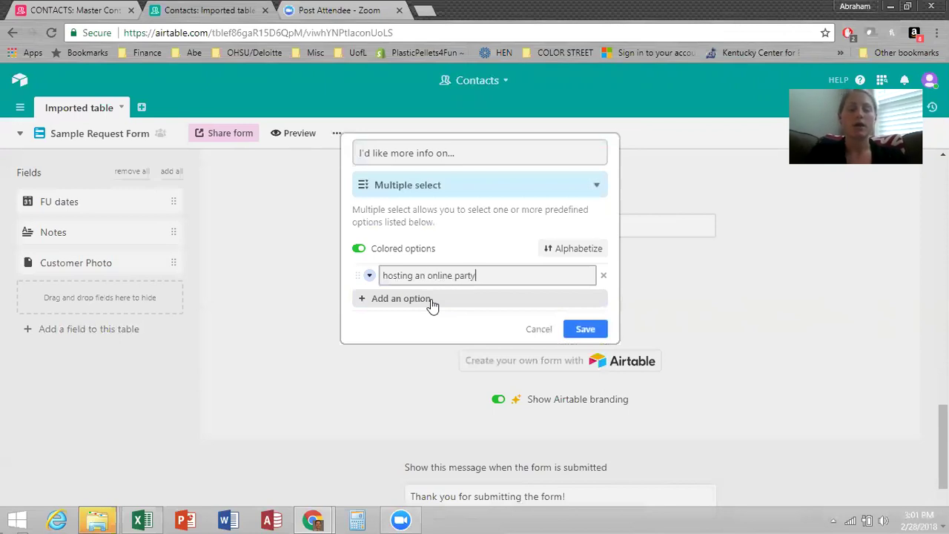
{"action": "left_click", "coordinate": [433, 301]}
{"action": "left_click", "coordinate": [432, 298]}
{"action": "type", "text": "hosting "}
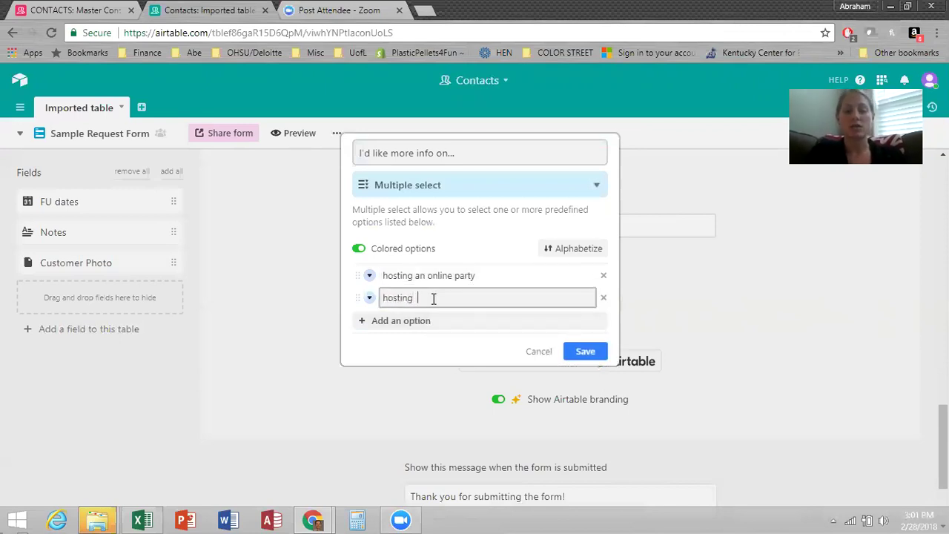
{"action": "type", "text": " a local nai"}
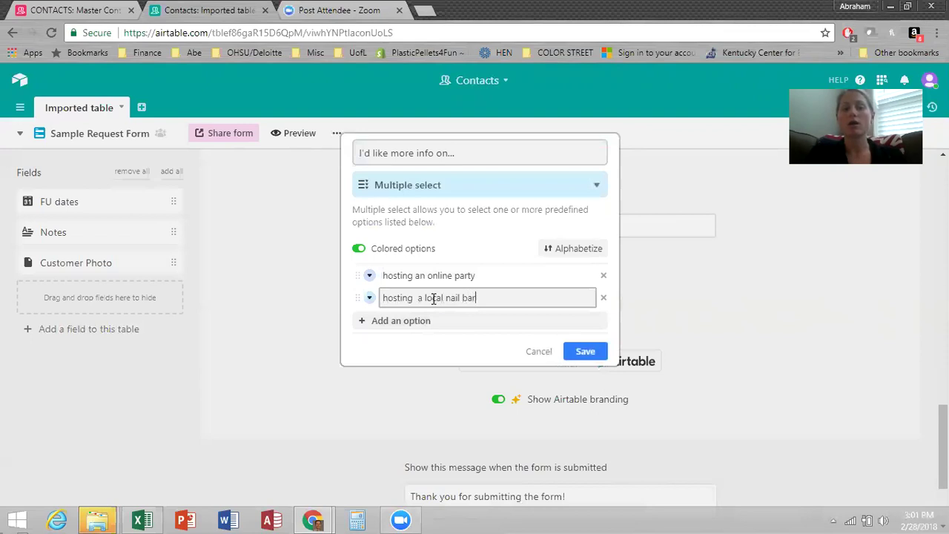
{"action": "type", "text": "l bar"}
{"action": "left_click", "coordinate": [408, 321]}
{"action": "type", "text": "getti"}
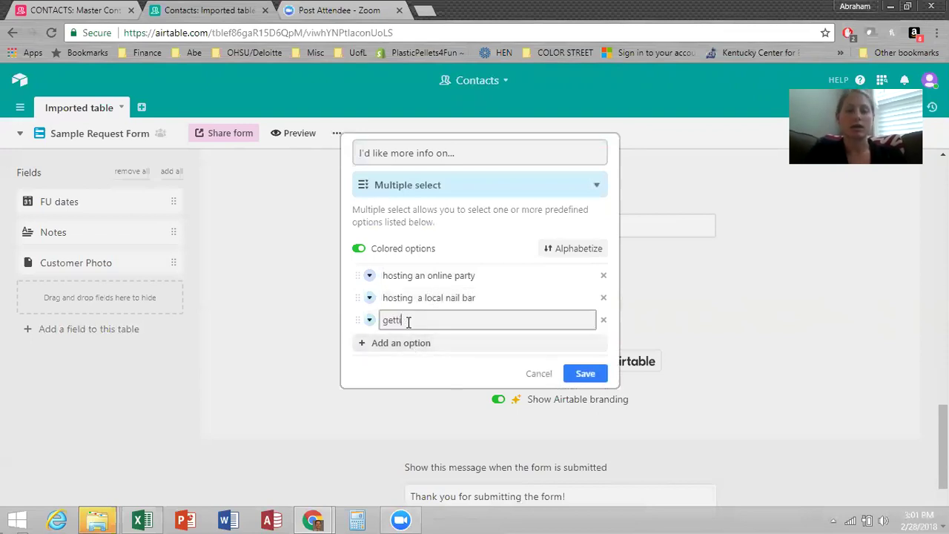
{"action": "type", "text": "ng paid to have pres"}
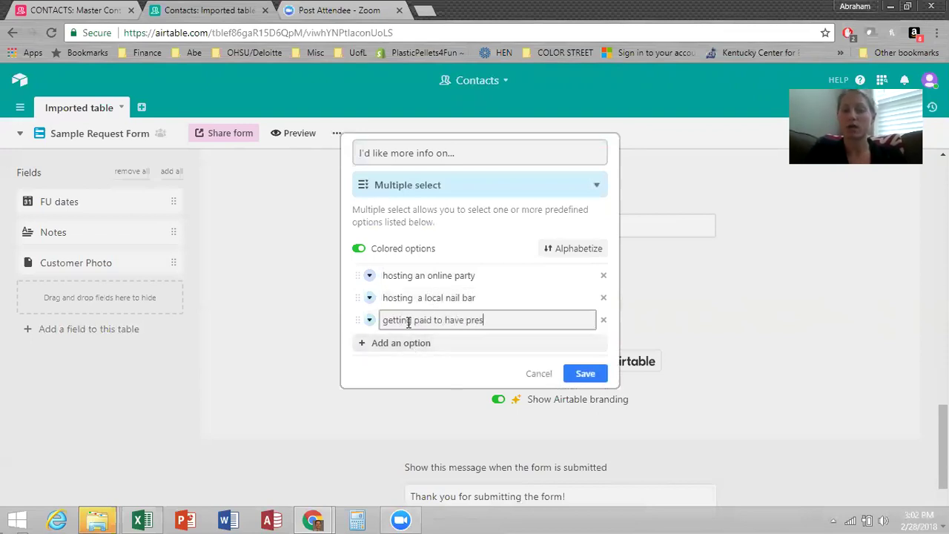
{"action": "key", "text": "BackSpace"}
{"action": "type", "text": "tty nails"}
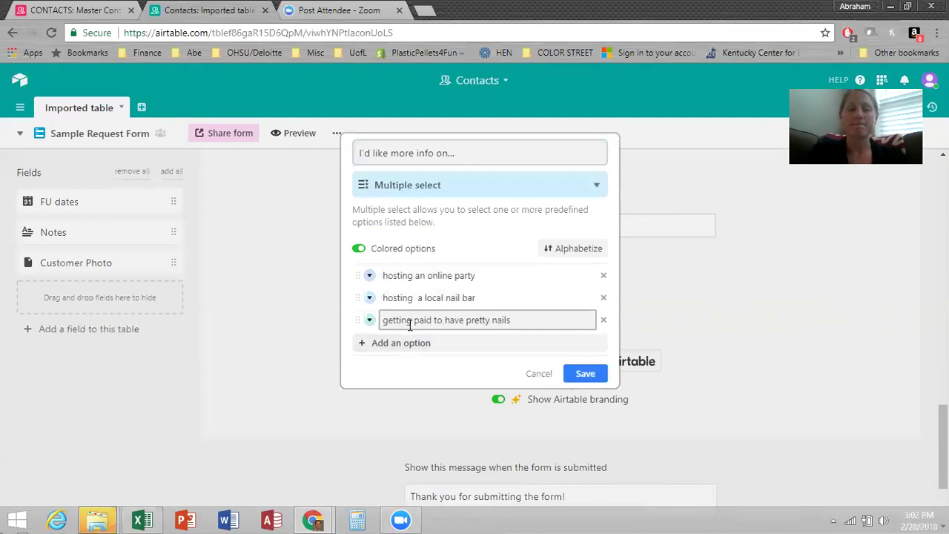
{"action": "left_click", "coordinate": [408, 343]}
{"action": "type", "text": "purchasing "}
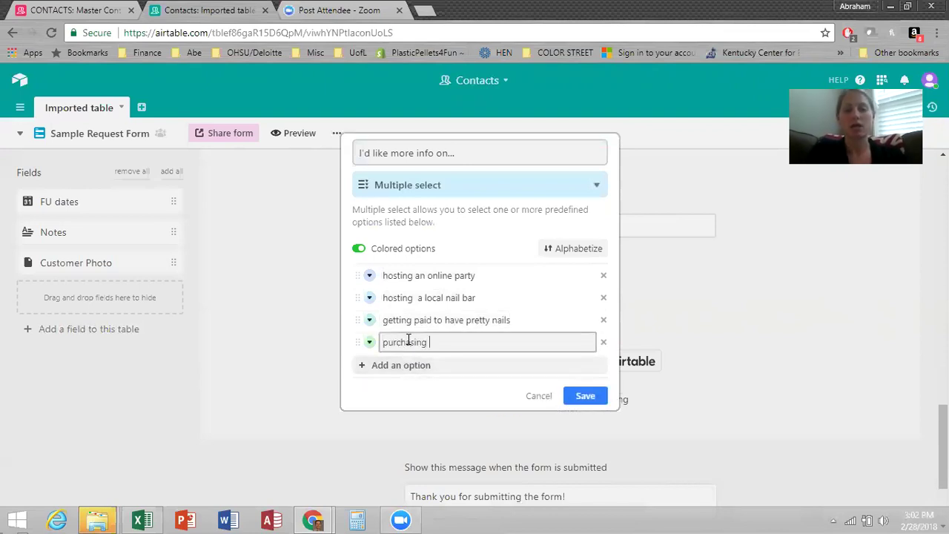
{"action": "type", "text": "nail strips"}
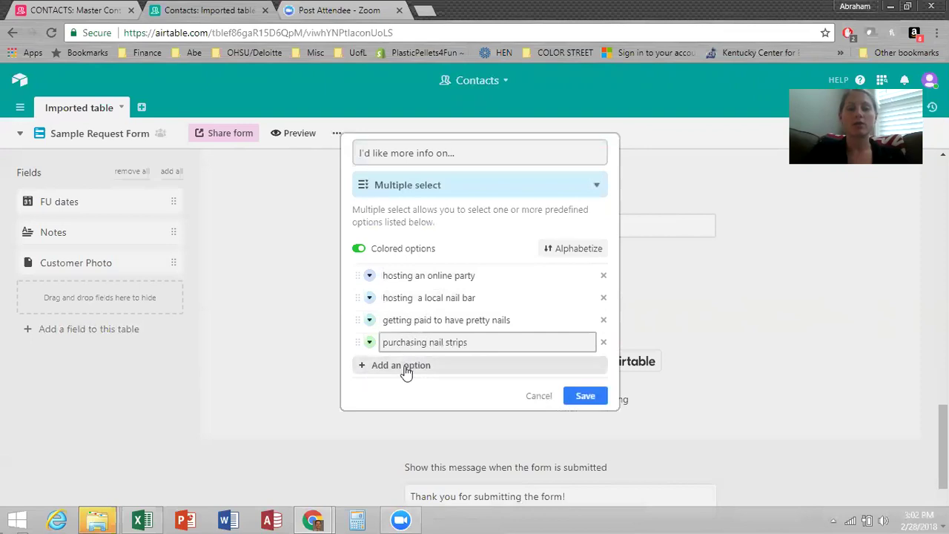
{"action": "left_click", "coordinate": [404, 365]}
{"action": "type", "text": "none"}
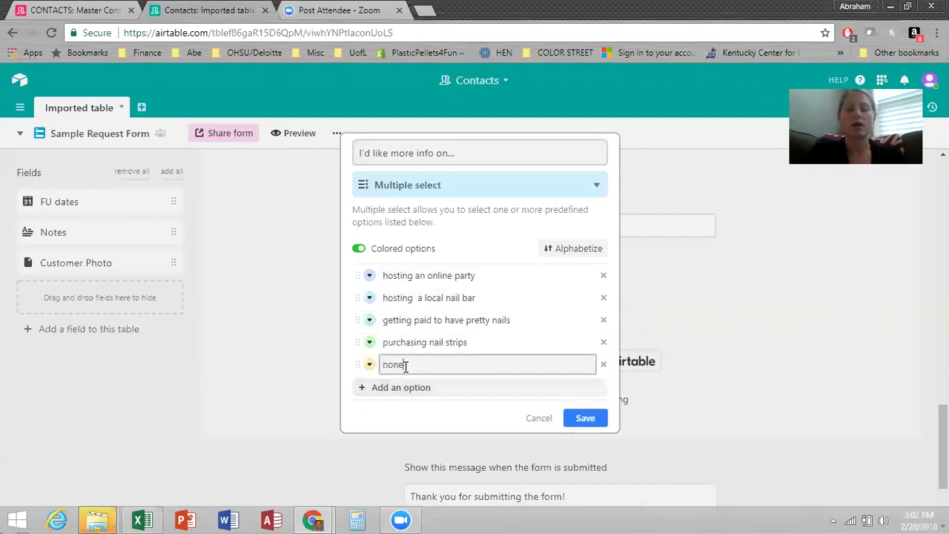
{"action": "type", "text": " of th"}
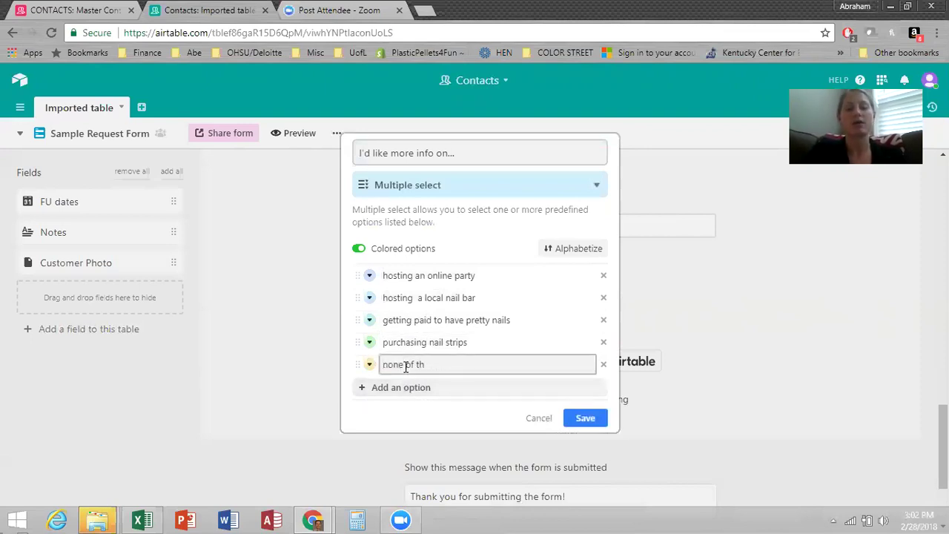
{"action": "type", "text": " eabove"}
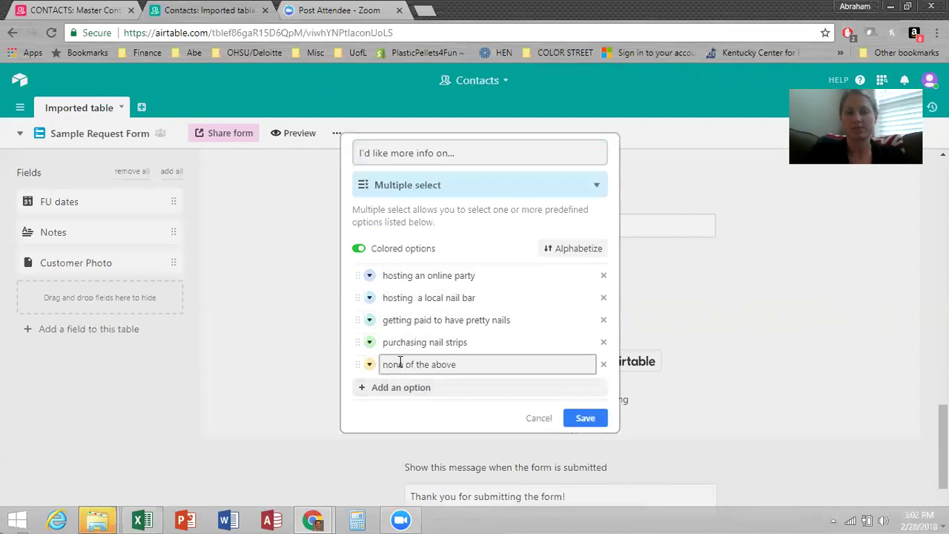
{"action": "left_click", "coordinate": [584, 420]}
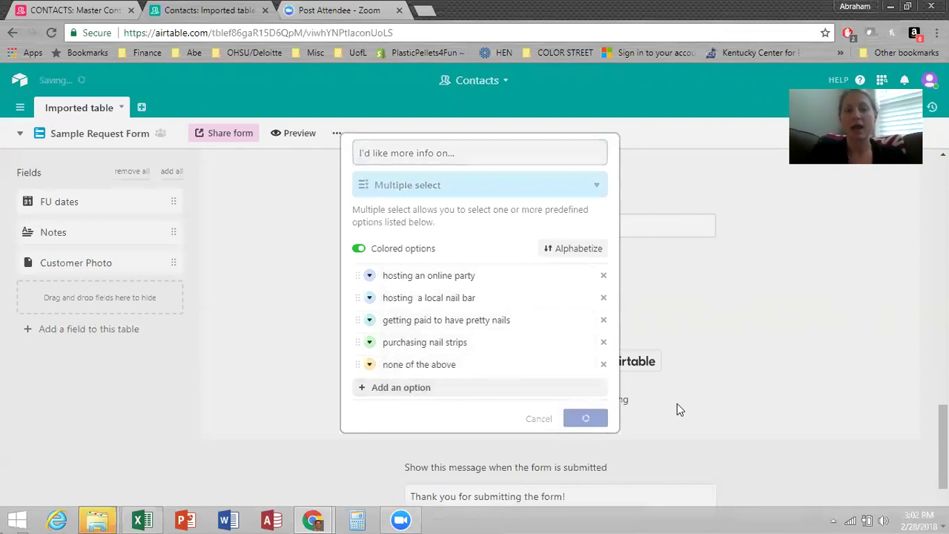
Turn on Required for 'Which sample would you like to try?' and 'Best way to contact you?'.
{"action": "scroll", "coordinate": [658, 374], "scroll_direction": "up", "scroll_amount": 4}
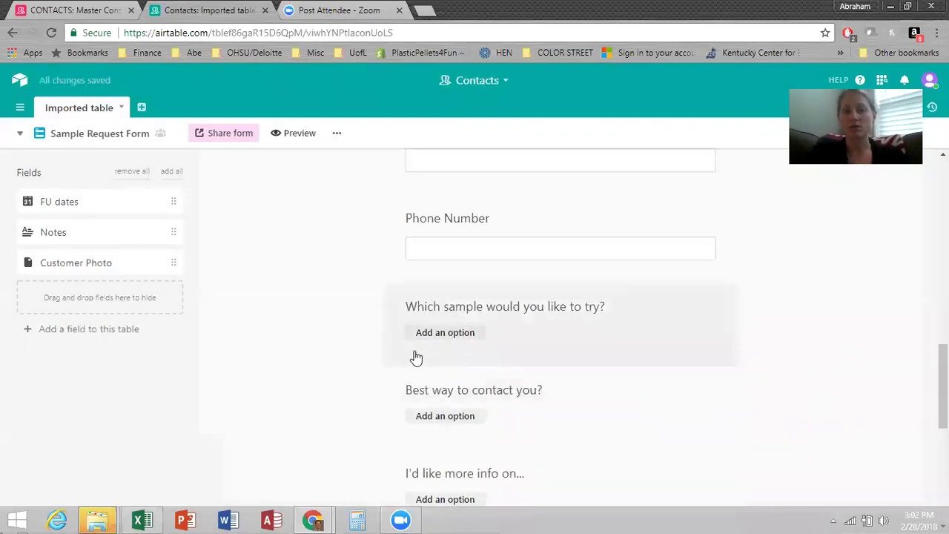
{"action": "left_click", "coordinate": [447, 334]}
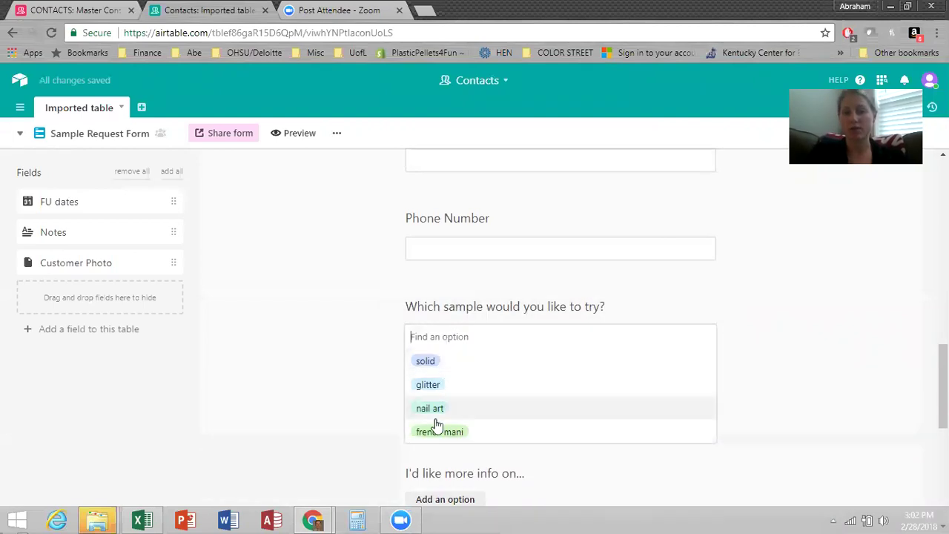
{"action": "left_click", "coordinate": [700, 306]}
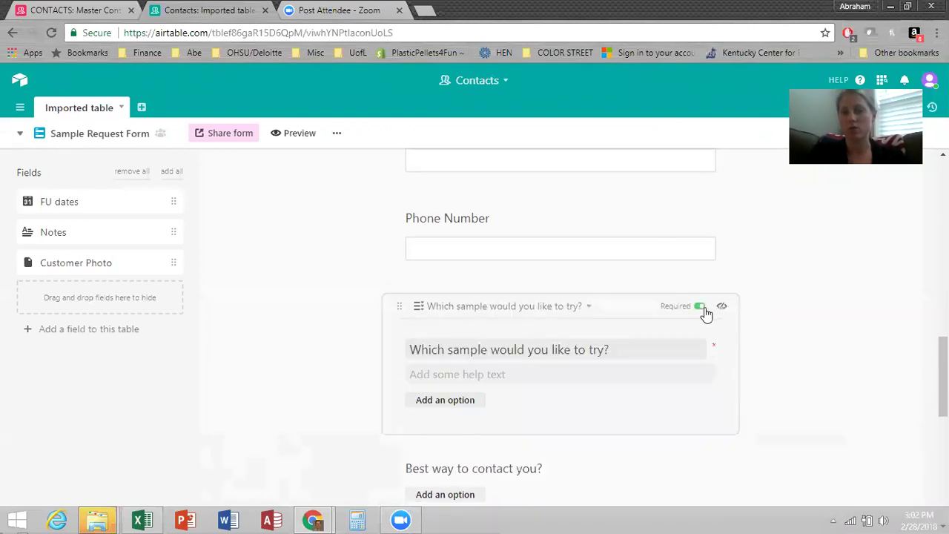
{"action": "scroll", "coordinate": [693, 324], "scroll_direction": "down", "scroll_amount": 3}
{"action": "left_click", "coordinate": [648, 269]}
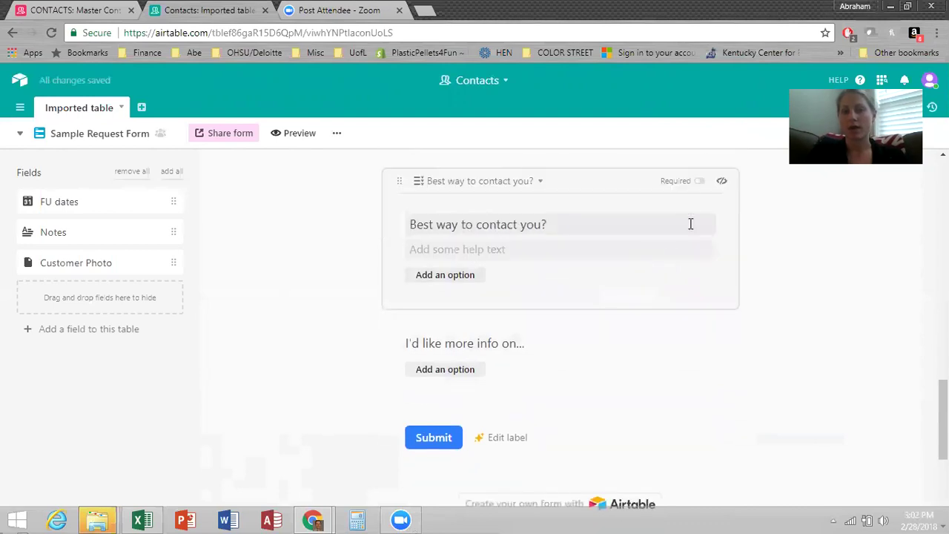
{"action": "left_click", "coordinate": [699, 181]}
{"action": "left_click", "coordinate": [626, 335]}
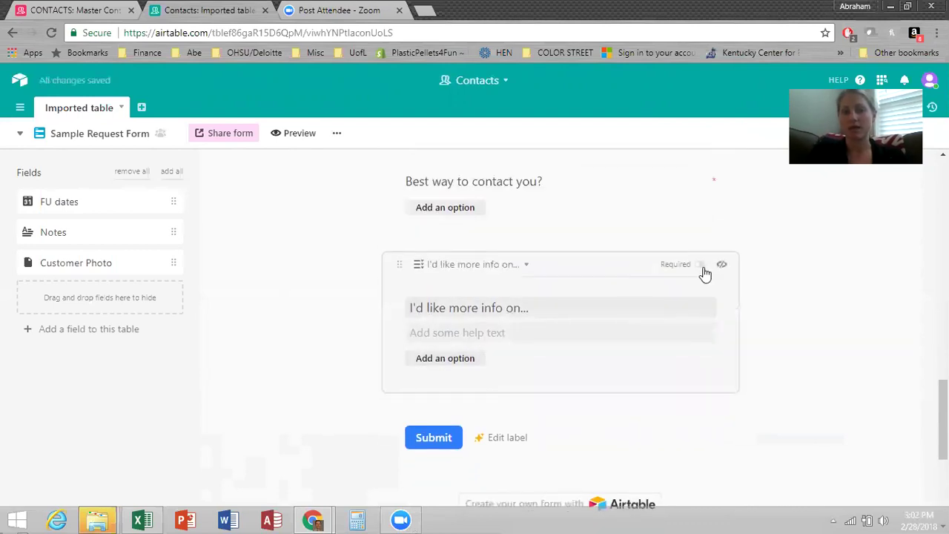
Require the 'I'd like more info on...' question and enable an e-mail for each form submission.
{"action": "left_click", "coordinate": [697, 266]}
{"action": "scroll", "coordinate": [437, 323], "scroll_direction": "down", "scroll_amount": 3}
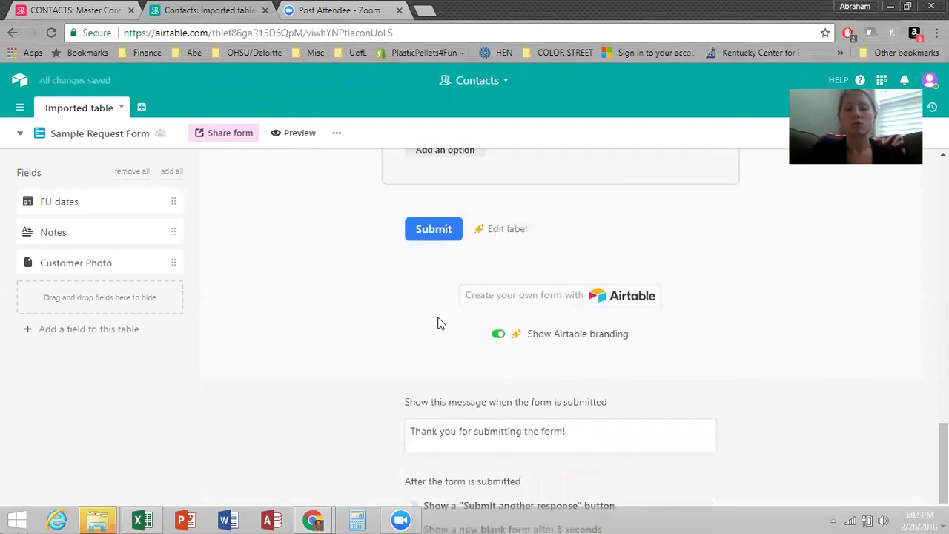
{"action": "scroll", "coordinate": [437, 323], "scroll_direction": "down", "scroll_amount": 1}
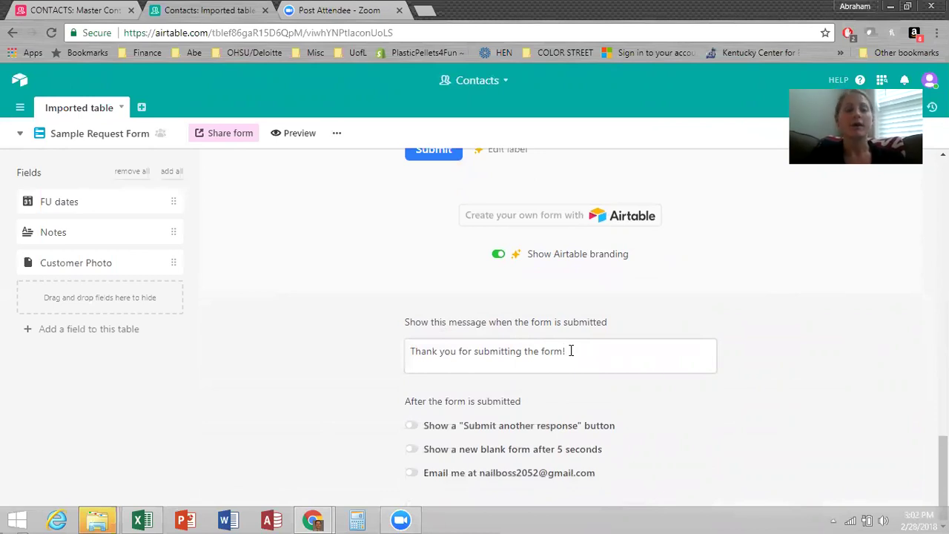
{"action": "left_click", "coordinate": [412, 475]}
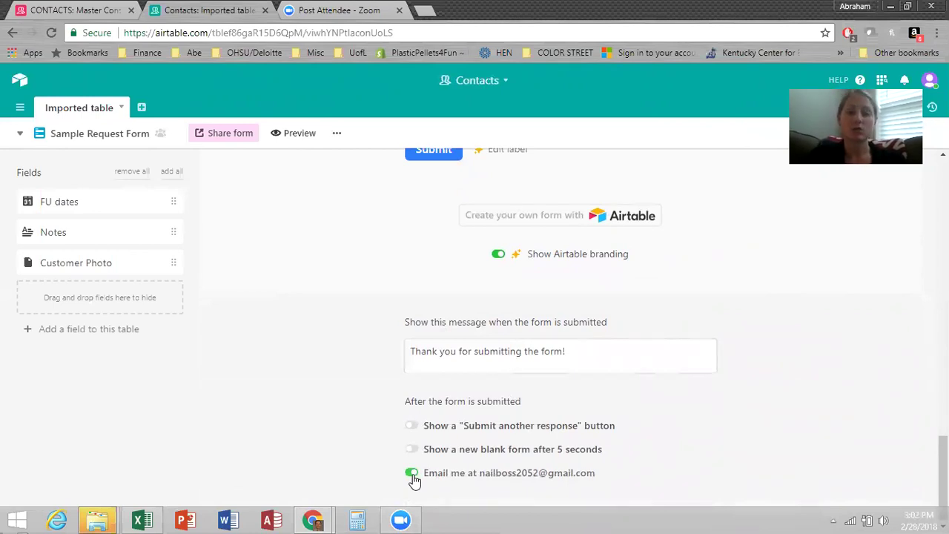
{"action": "scroll", "coordinate": [353, 369], "scroll_direction": "up", "scroll_amount": 3}
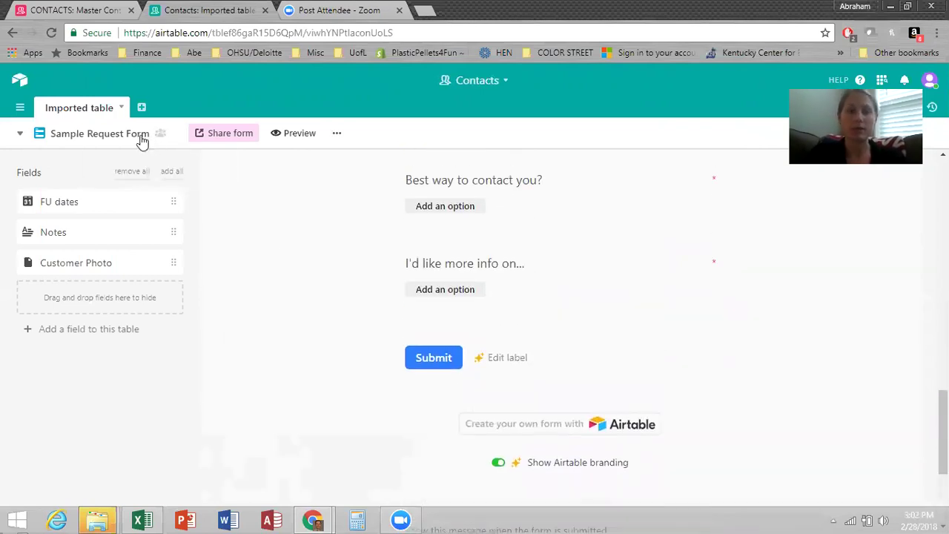
{"action": "left_click", "coordinate": [106, 136]}
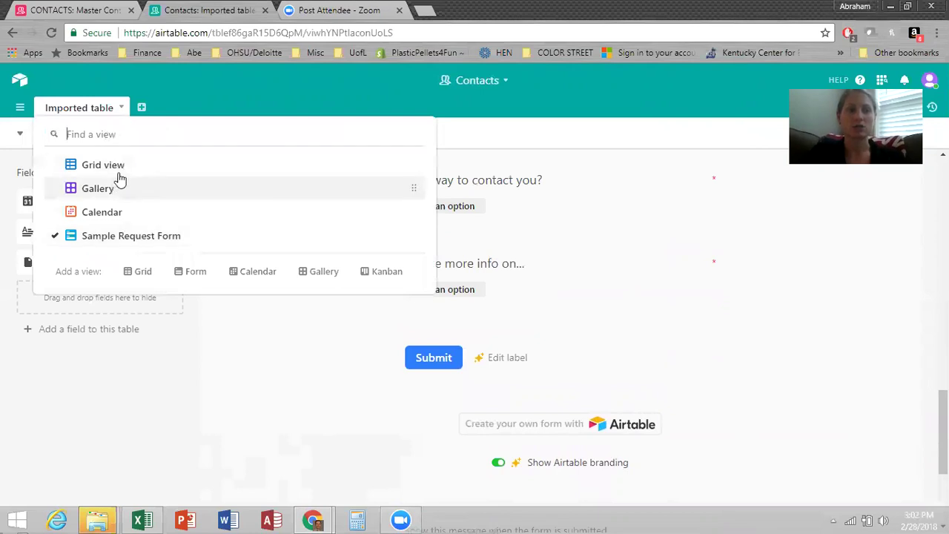
{"action": "key", "text": "Escape"}
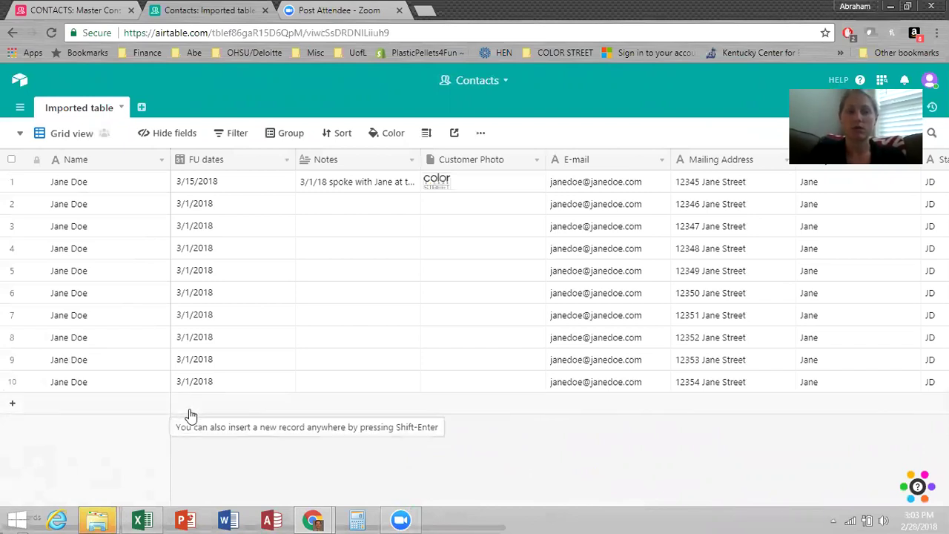
{"action": "left_click", "coordinate": [66, 132]}
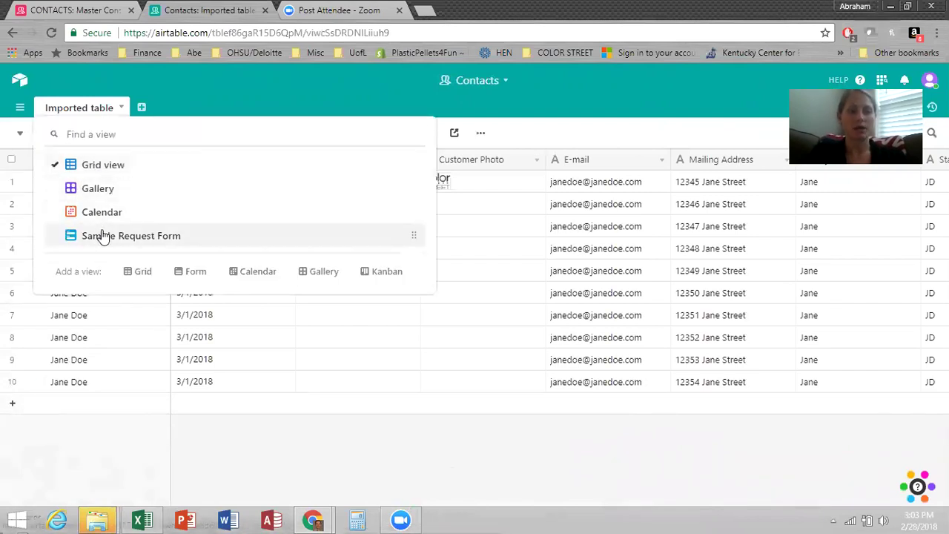
{"action": "key", "text": "Escape"}
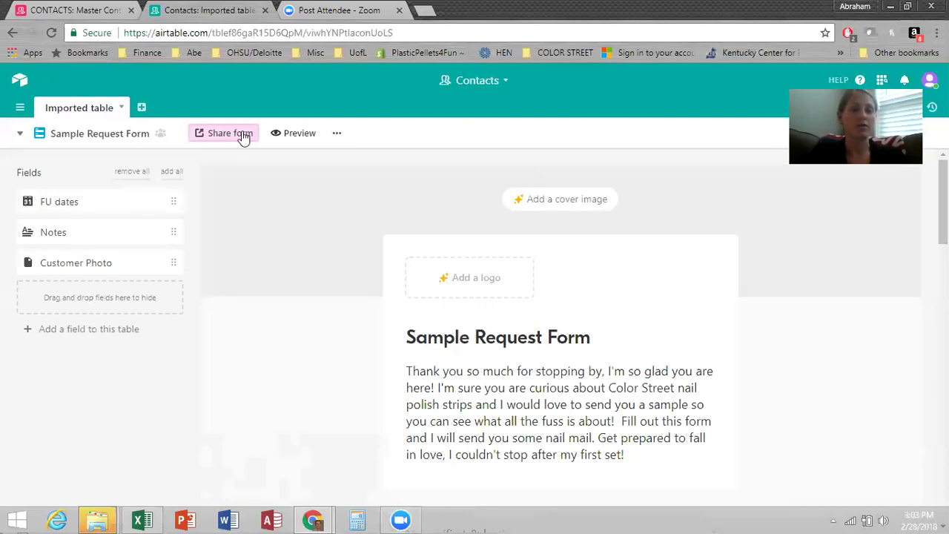
Show the form's private share link and select the entire URL.
{"action": "left_click", "coordinate": [243, 137]}
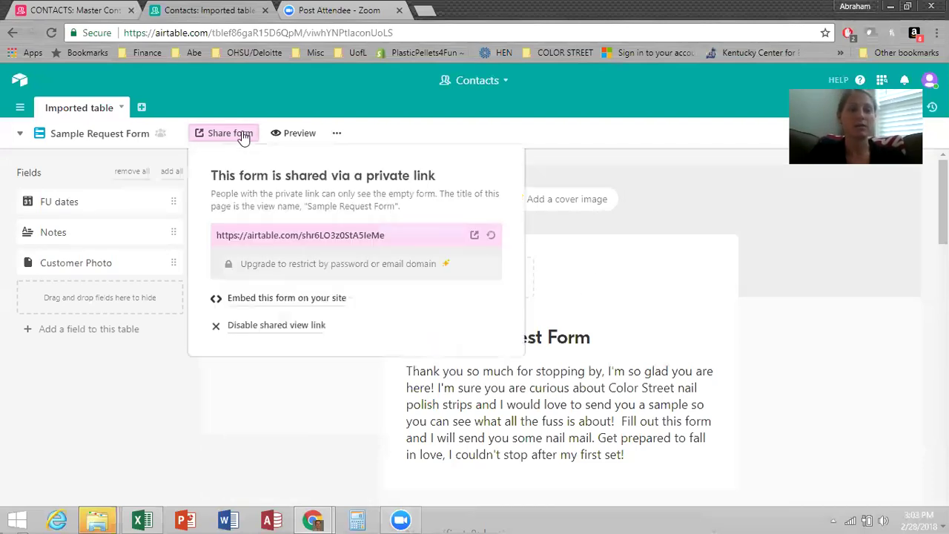
{"action": "triple_click", "coordinate": [319, 235]}
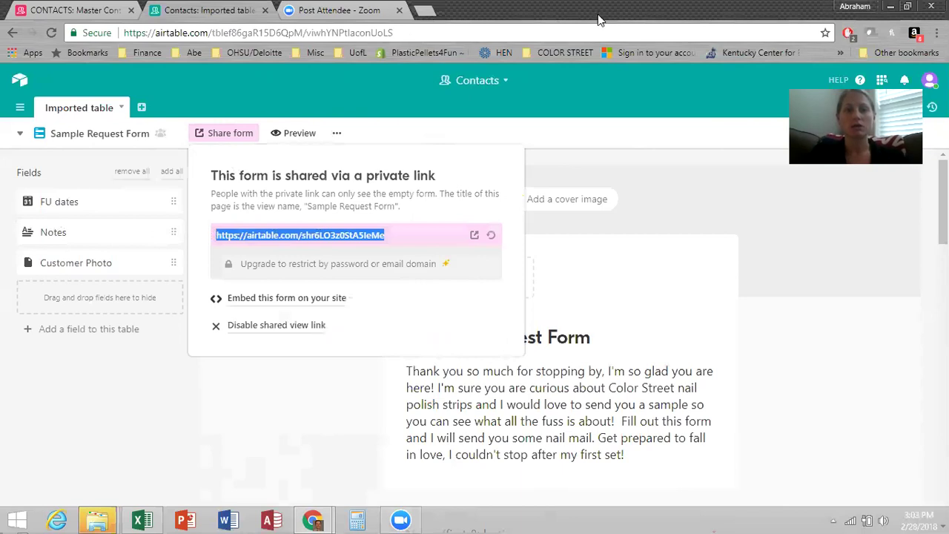
{"action": "double_click", "coordinate": [599, 20]}
Go to bitly.com in a new full-screen browser tab.
{"action": "left_click", "coordinate": [625, 41]}
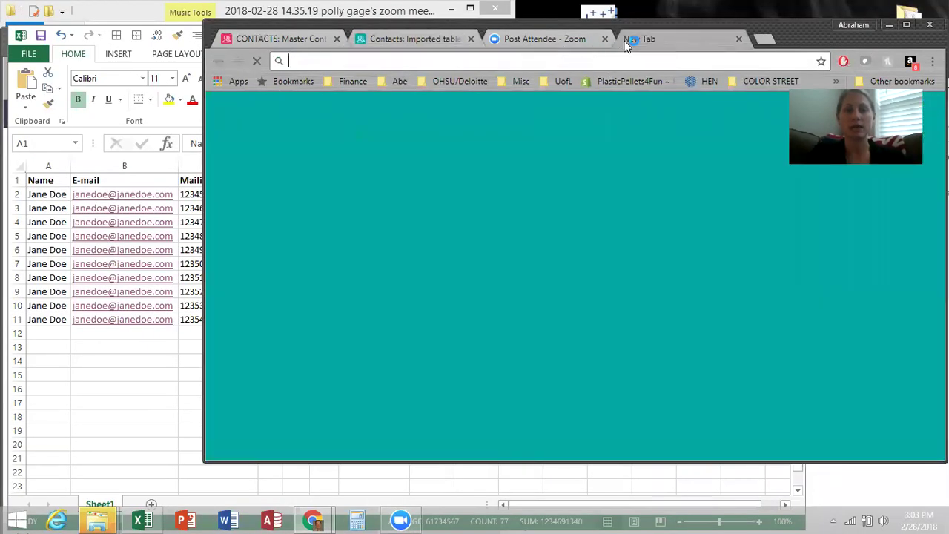
{"action": "type", "text": "bit"}
{"action": "key", "text": "Return"}
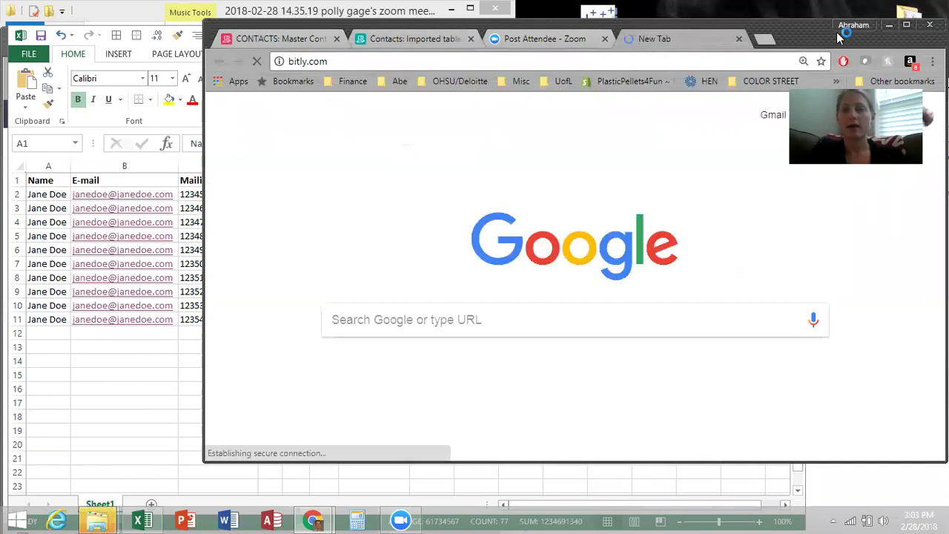
{"action": "left_click", "coordinate": [906, 24]}
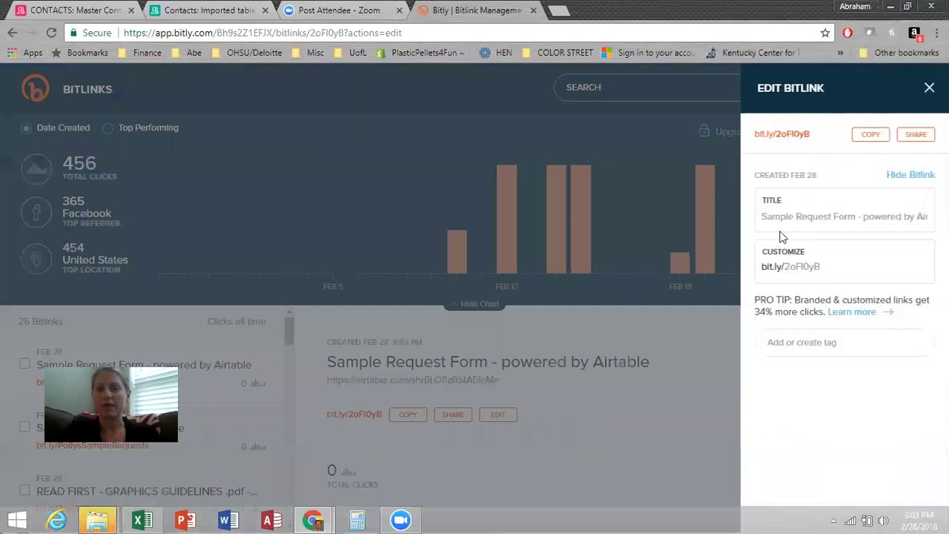
{"action": "double_click", "coordinate": [840, 267]}
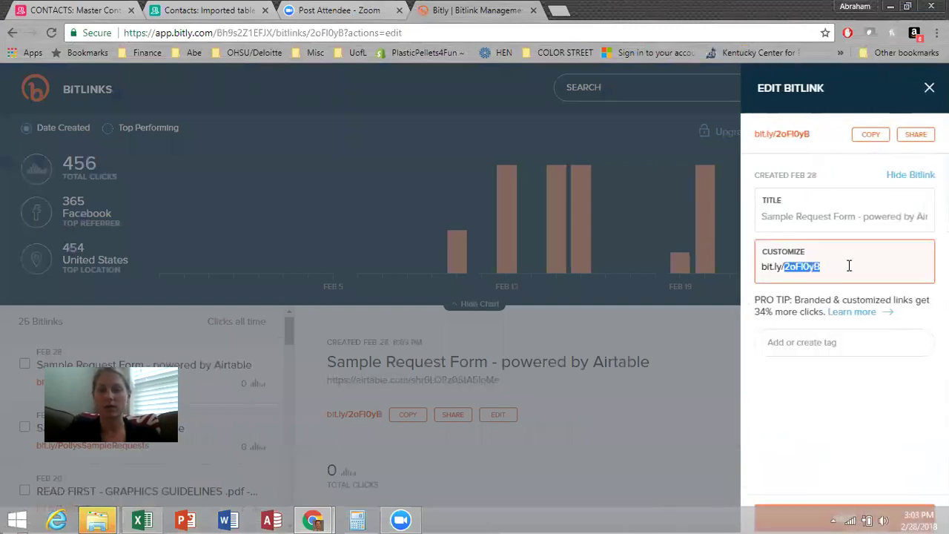
{"action": "left_click", "coordinate": [849, 266]}
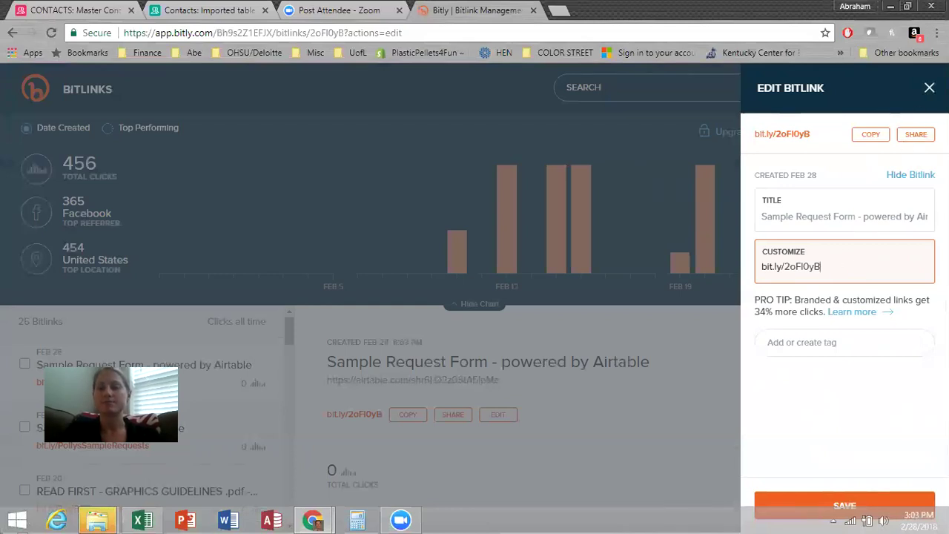
{"action": "left_click", "coordinate": [929, 88]}
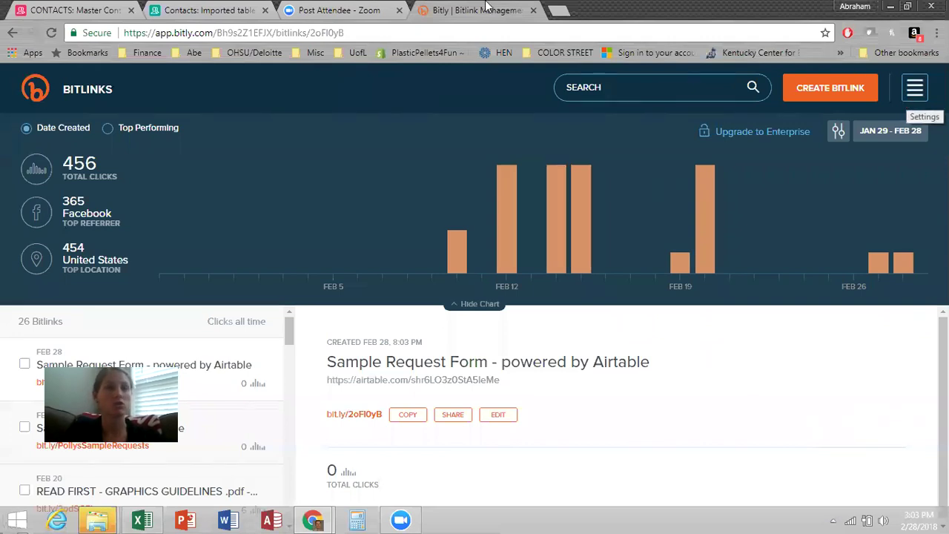
{"action": "left_click", "coordinate": [182, 10]}
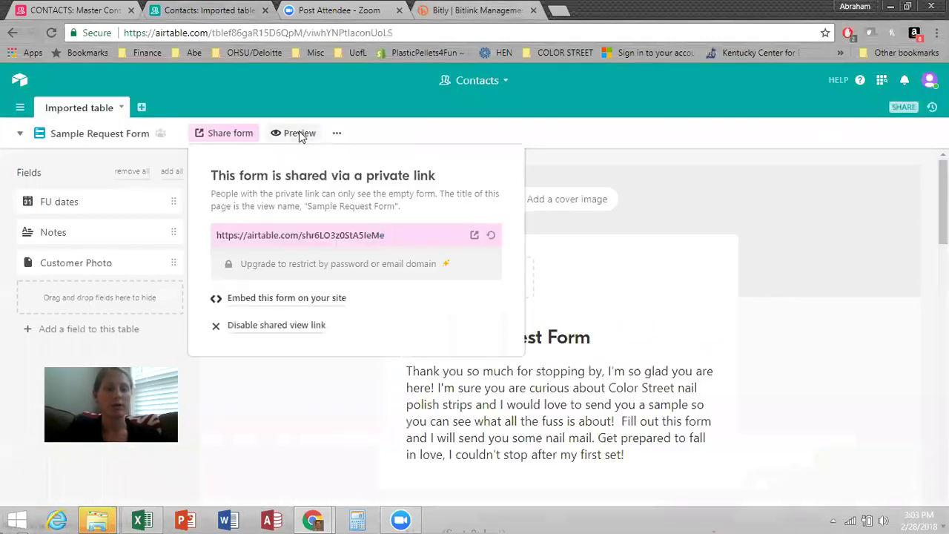
Preview the live Sample Request Form, scroll through its questions, then go back to the Contacts base.
{"action": "left_click", "coordinate": [299, 133]}
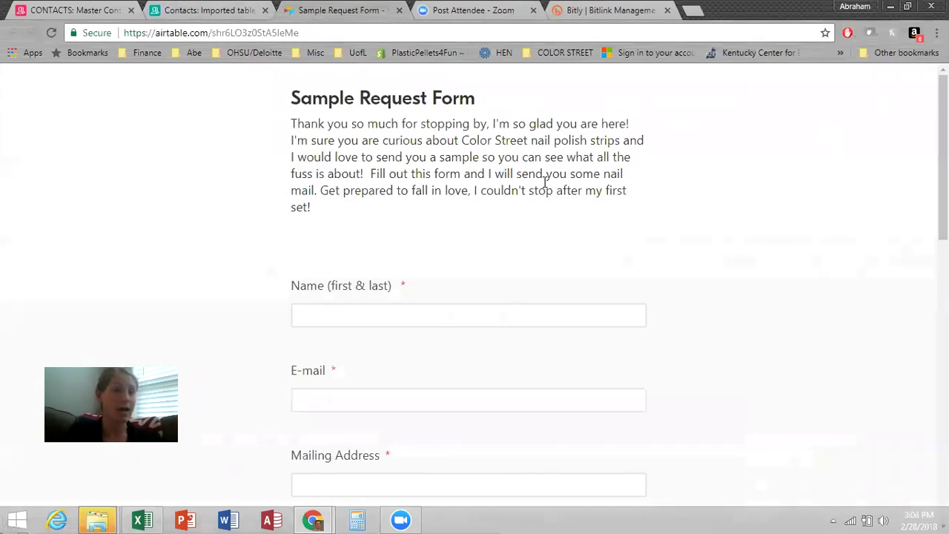
{"action": "scroll", "coordinate": [545, 182], "scroll_direction": "down", "scroll_amount": 5}
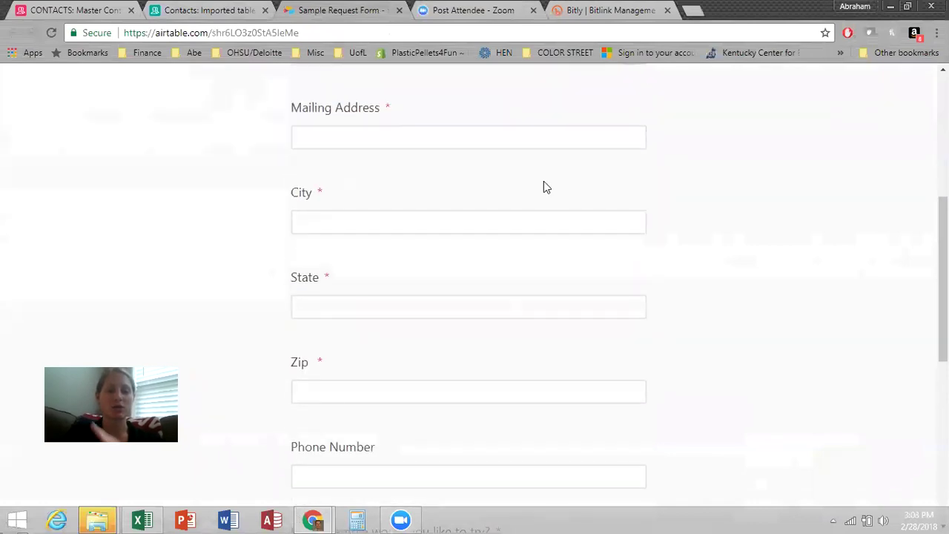
{"action": "scroll", "coordinate": [544, 186], "scroll_direction": "down", "scroll_amount": 6}
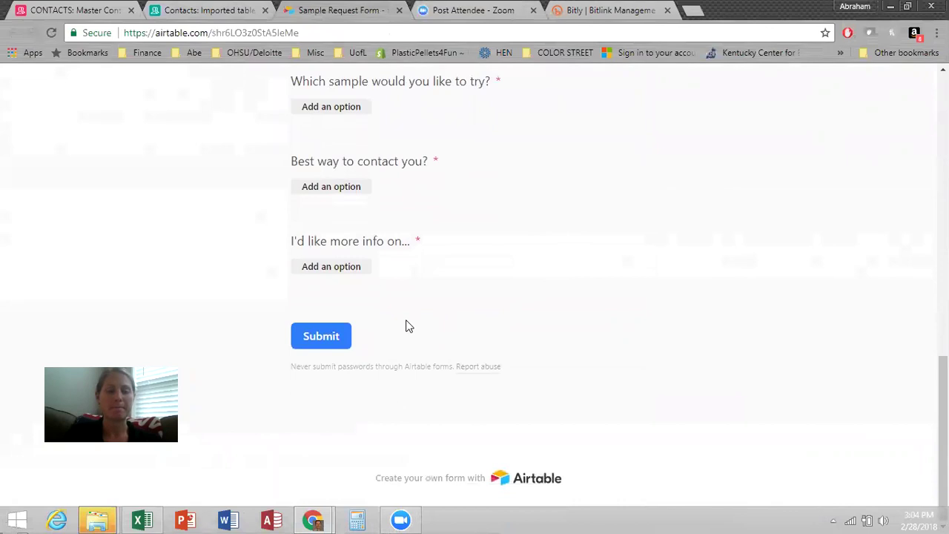
{"action": "scroll", "coordinate": [407, 326], "scroll_direction": "up", "scroll_amount": 2}
{"action": "scroll", "coordinate": [393, 365], "scroll_direction": "down", "scroll_amount": 2}
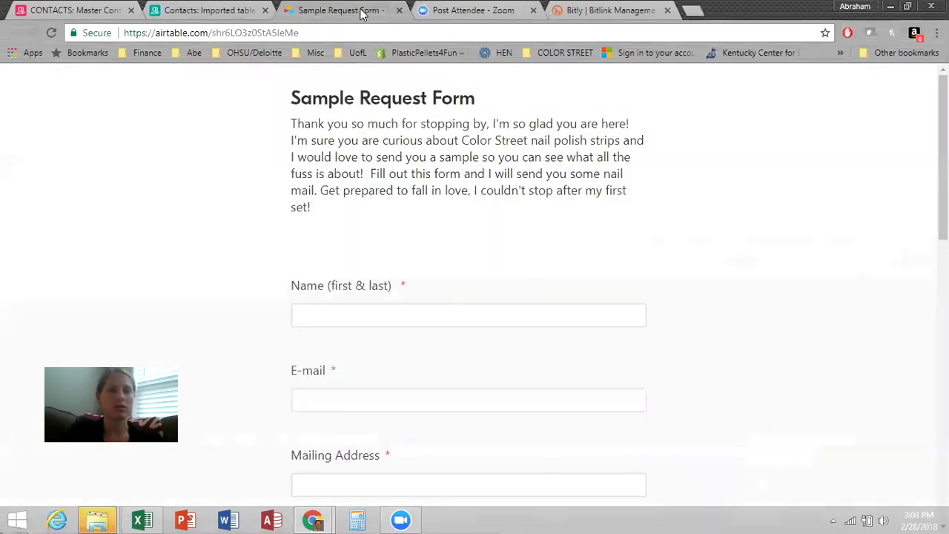
{"action": "left_click", "coordinate": [206, 13]}
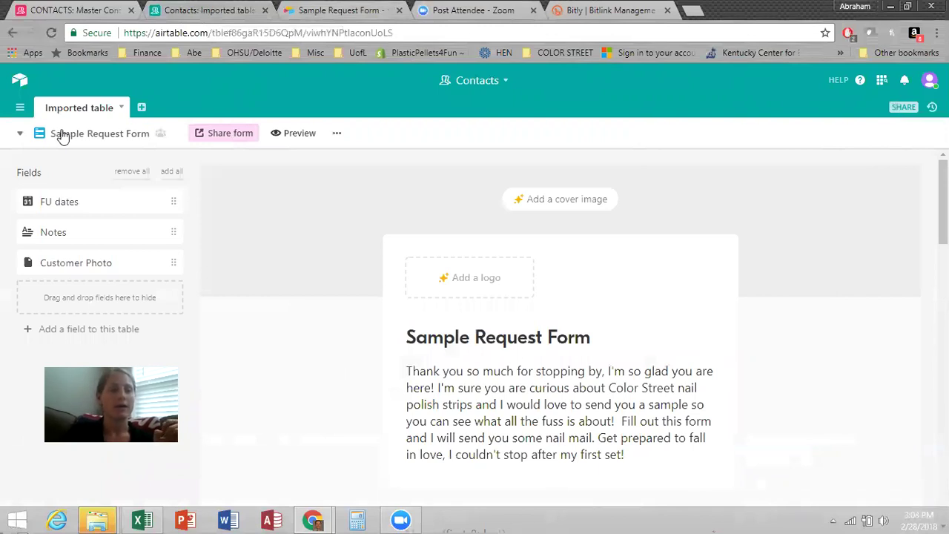
Switch the Imported table to Grid view and scroll across its columns.
{"action": "left_click", "coordinate": [63, 135]}
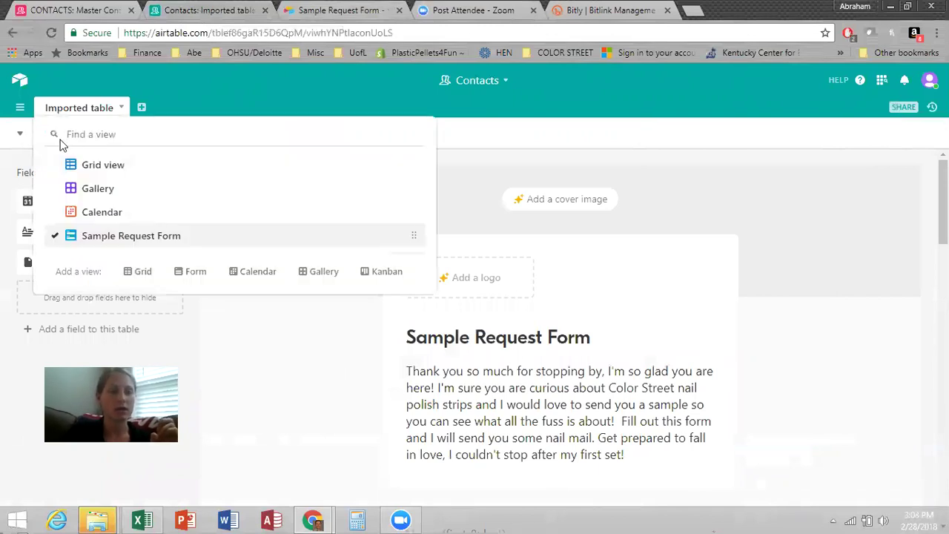
{"action": "left_click", "coordinate": [68, 168]}
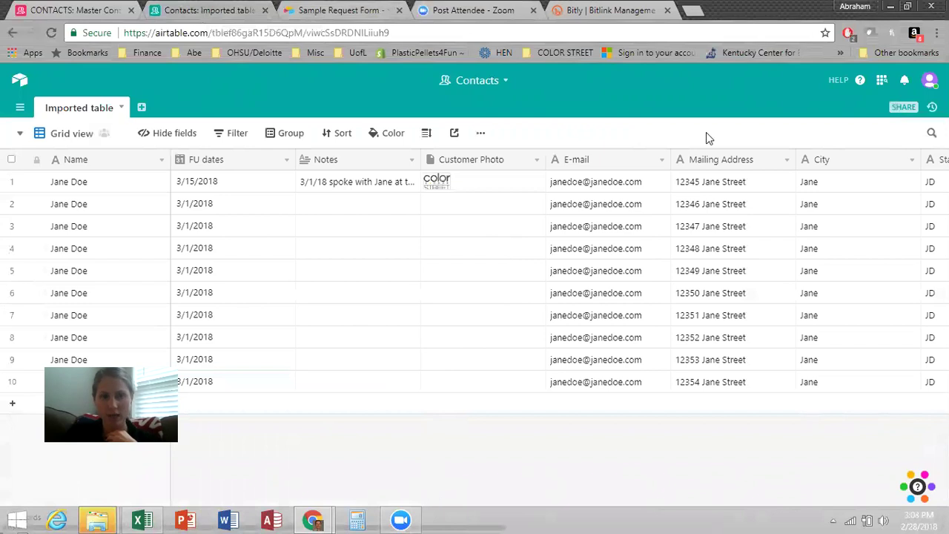
{"action": "left_click", "coordinate": [908, 7]}
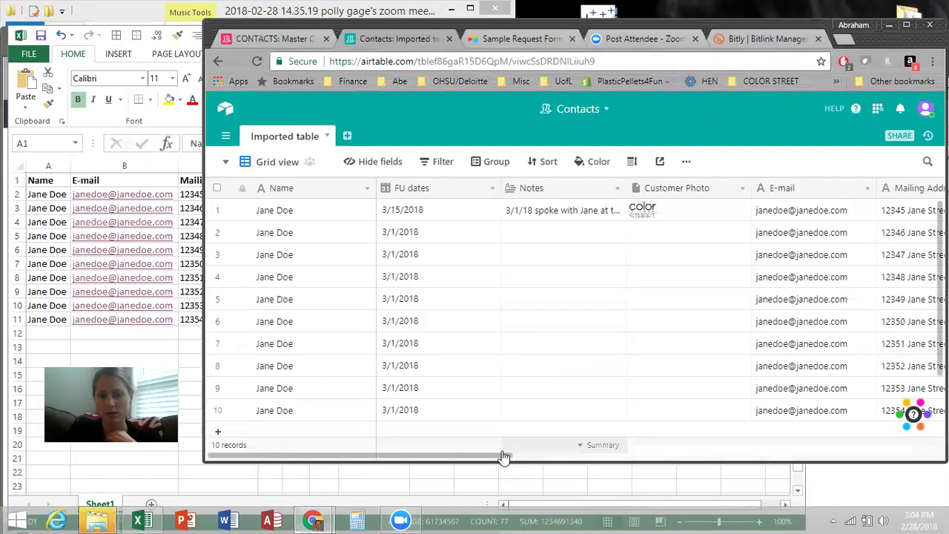
{"action": "scroll", "coordinate": [542, 459], "scroll_direction": "right", "scroll_amount": 2}
{"action": "left_click_drag", "start_coordinate": [543, 459], "coordinate": [909, 449]}
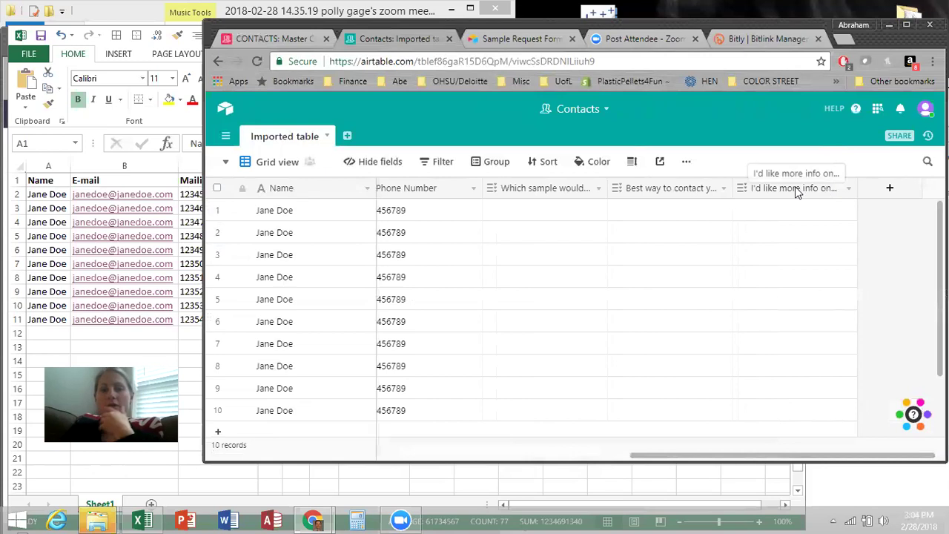
Hide the 'Which sample…', 'Best way to contact you?' and 'I'd like more info on…' fields.
{"action": "left_click", "coordinate": [376, 165]}
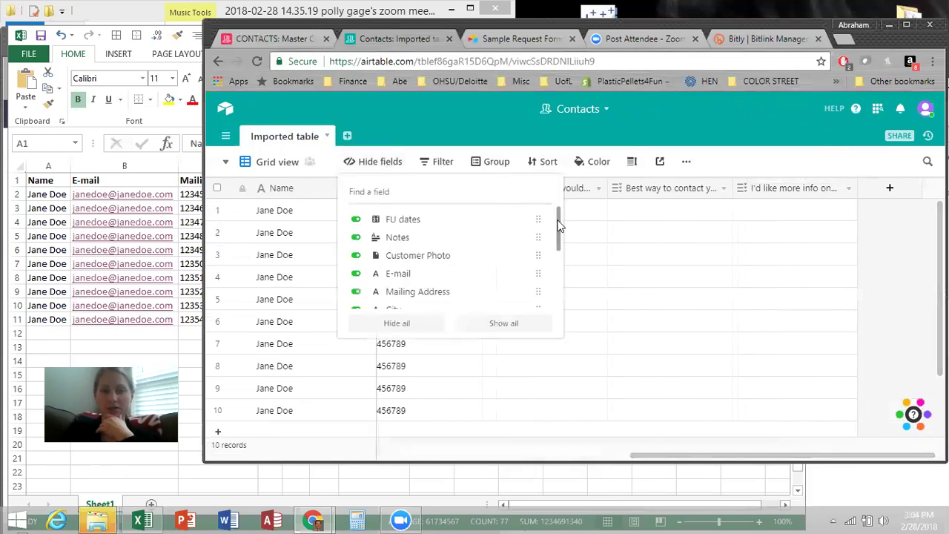
{"action": "scroll", "coordinate": [553, 253], "scroll_direction": "down", "scroll_amount": 5}
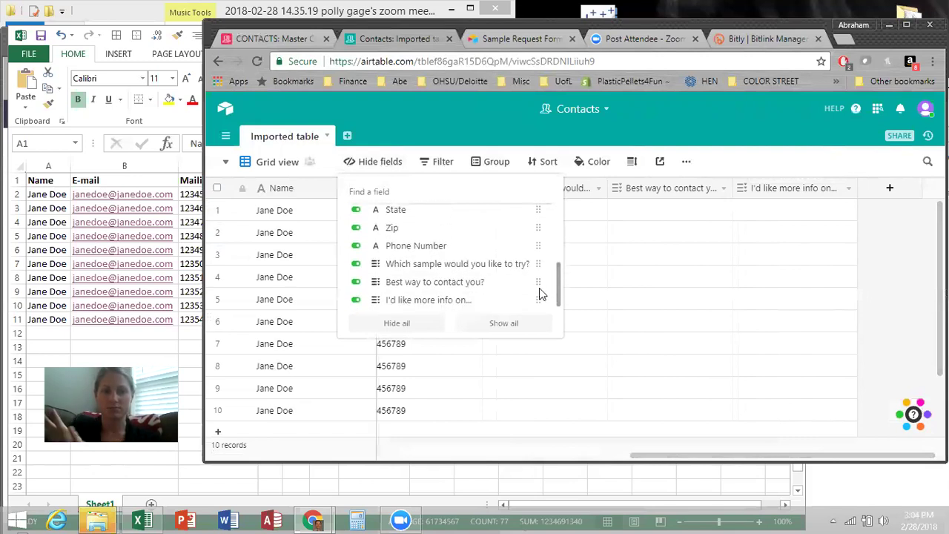
{"action": "left_click", "coordinate": [357, 265]}
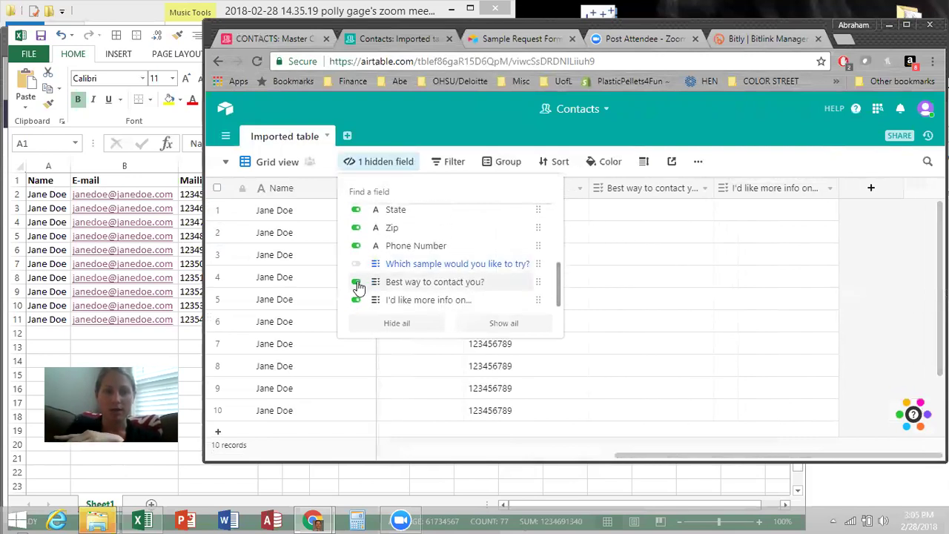
{"action": "left_click", "coordinate": [356, 282]}
{"action": "left_click", "coordinate": [355, 300]}
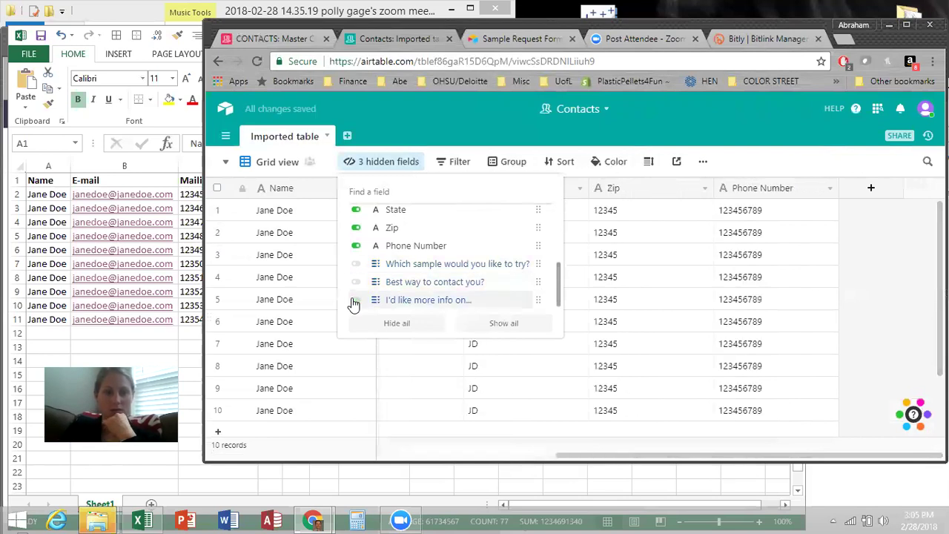
{"action": "left_click", "coordinate": [271, 167]}
{"action": "left_click", "coordinate": [271, 167]}
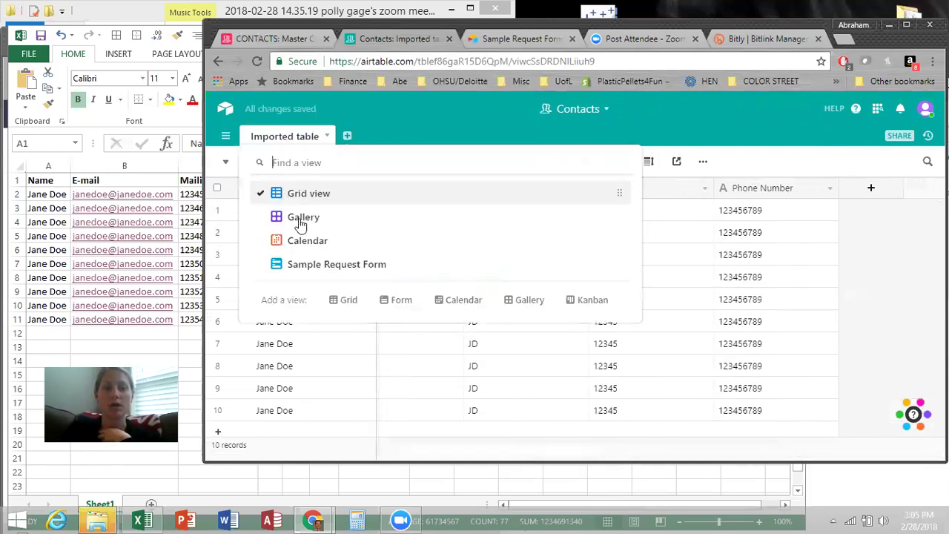
{"action": "left_click", "coordinate": [315, 264]}
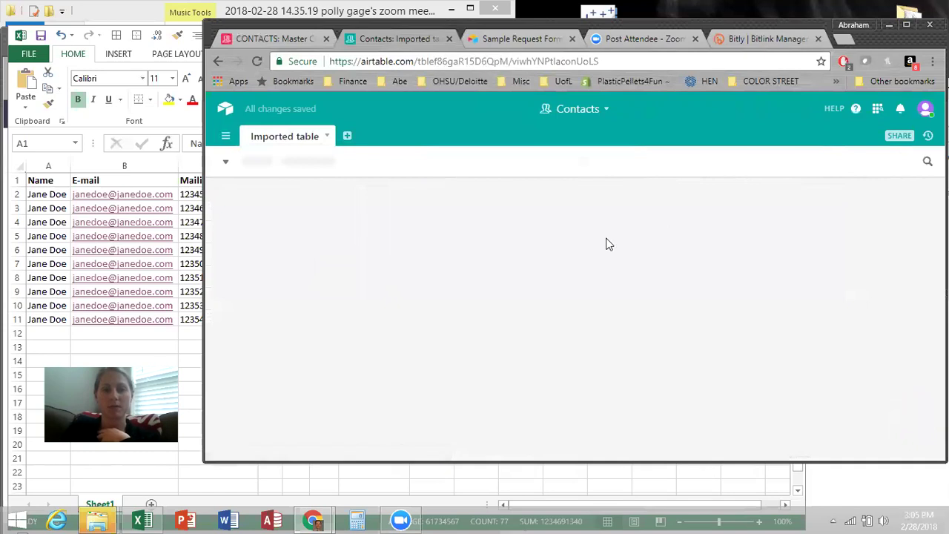
{"action": "scroll", "coordinate": [606, 240], "scroll_direction": "down", "scroll_amount": 15}
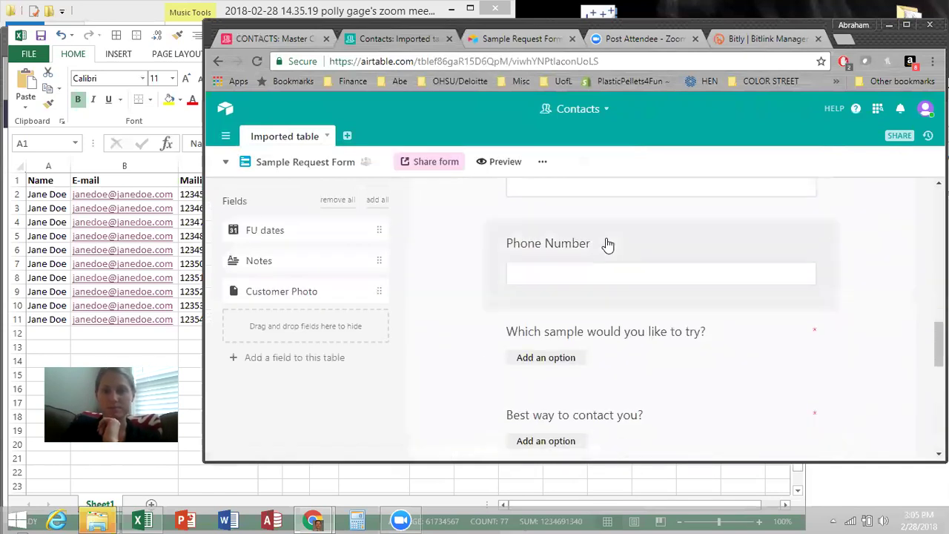
{"action": "scroll", "coordinate": [608, 244], "scroll_direction": "up", "scroll_amount": 8}
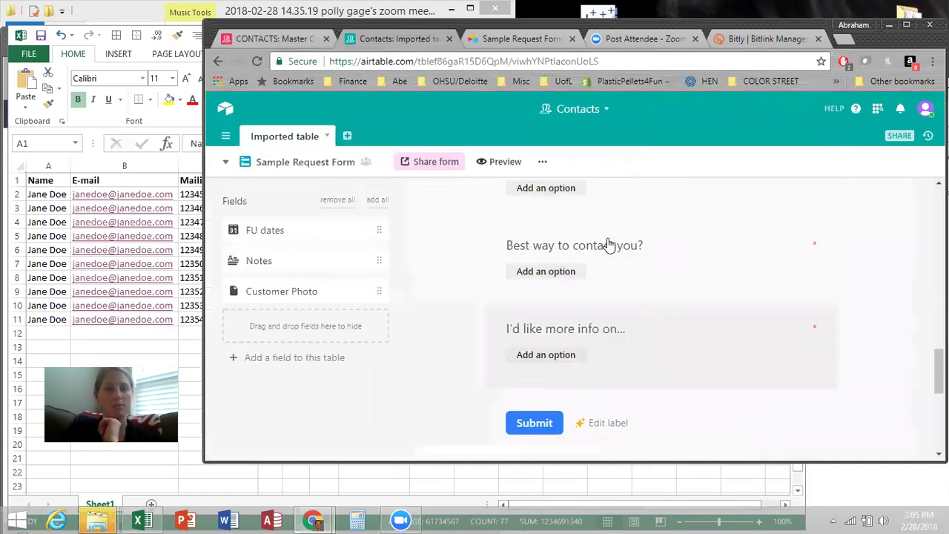
{"action": "left_click", "coordinate": [293, 164]}
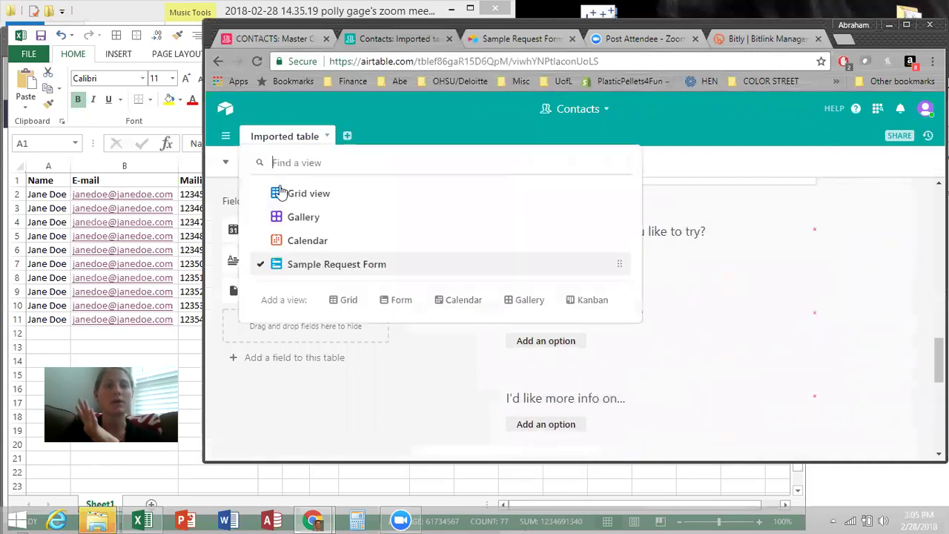
{"action": "left_click", "coordinate": [305, 192]}
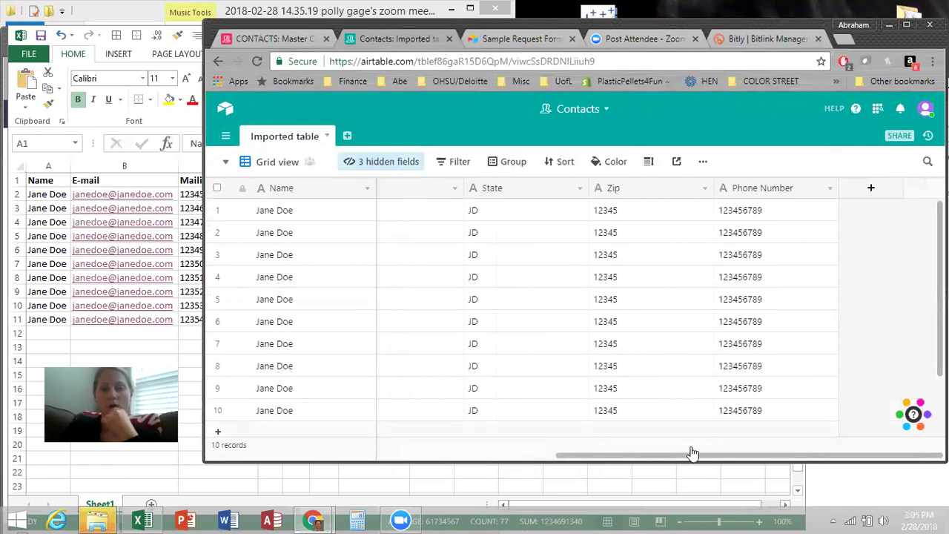
{"action": "left_click_drag", "start_coordinate": [692, 454], "coordinate": [297, 454]}
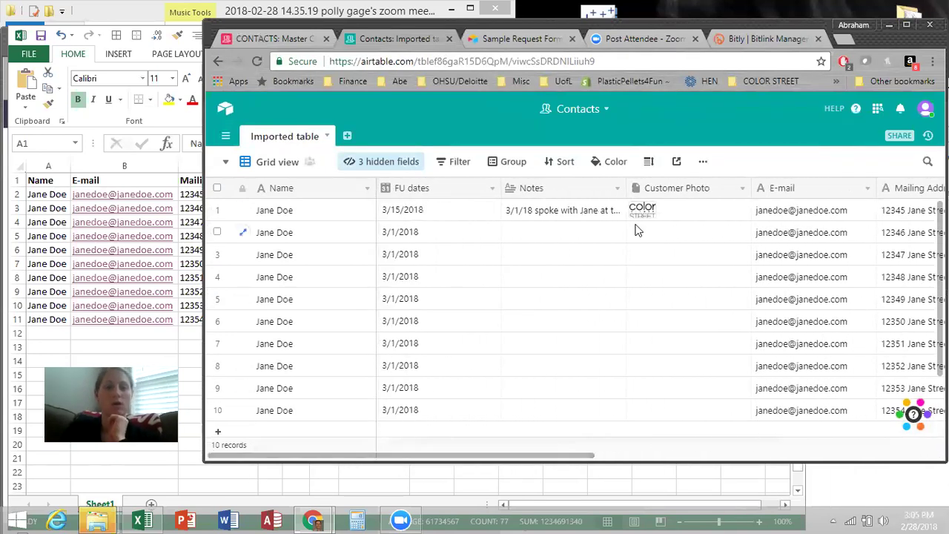